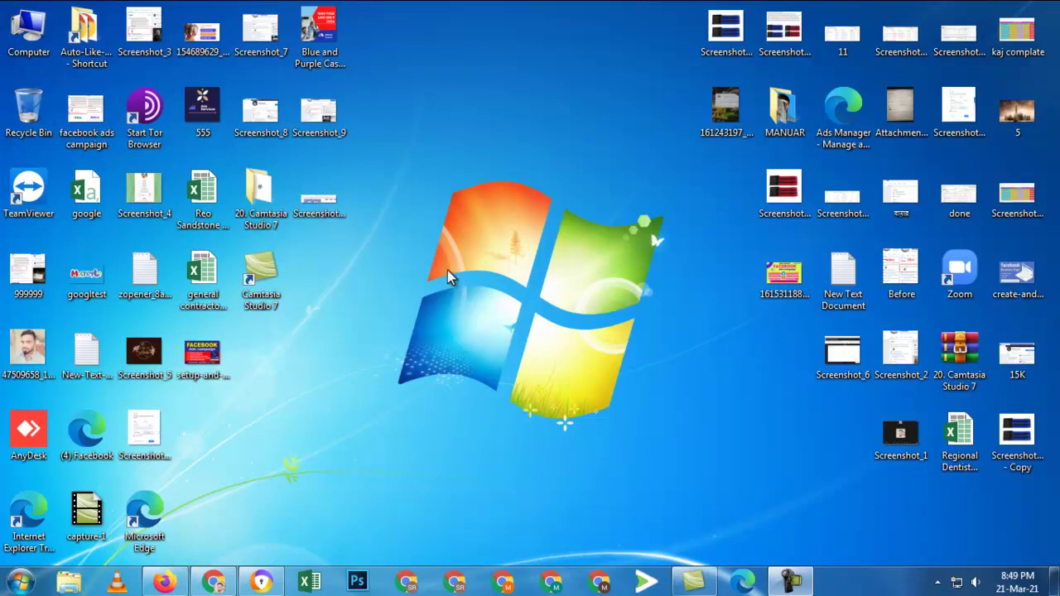
- Switch to the Fiverr browser window and examine the gig offers, ratings and starting prices in the "instagram influencer" search results
click(212, 583)
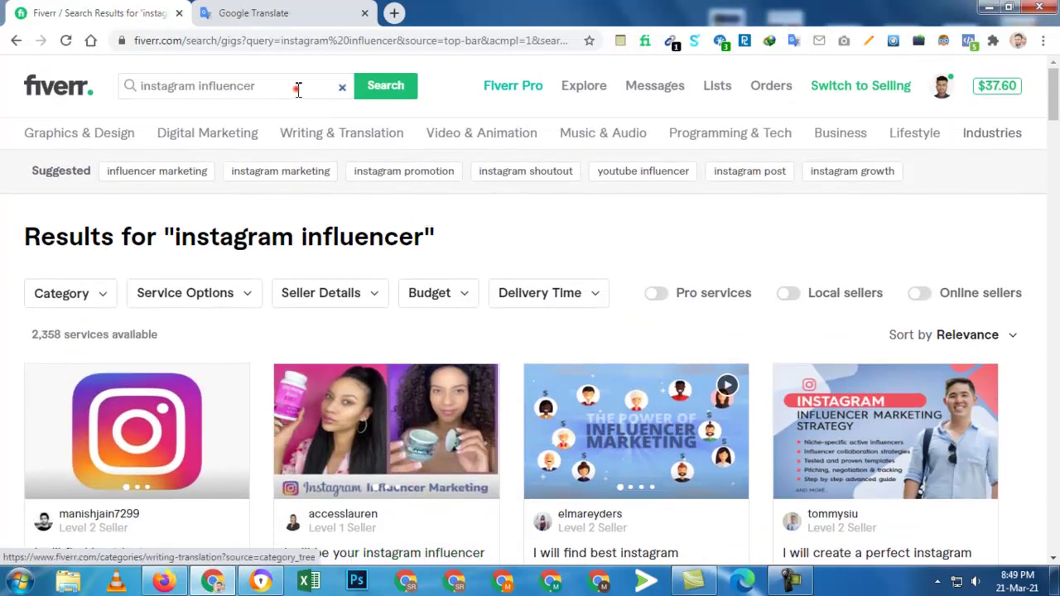
click(298, 90)
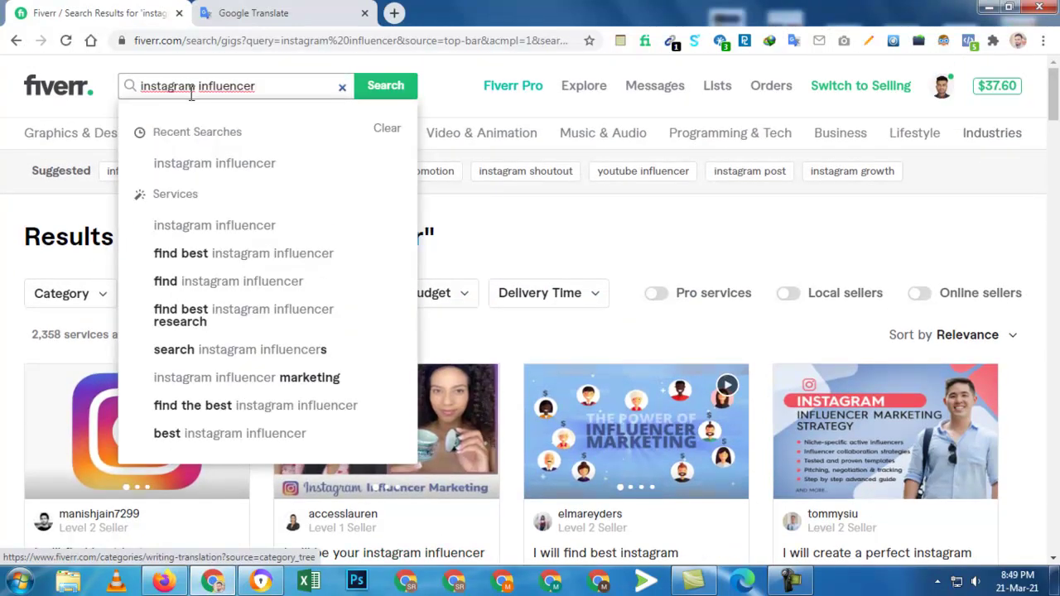
click(439, 76)
scroll(244, 92, down, 2)
scroll(241, 94, up, 2)
scroll(81, 333, down, 1)
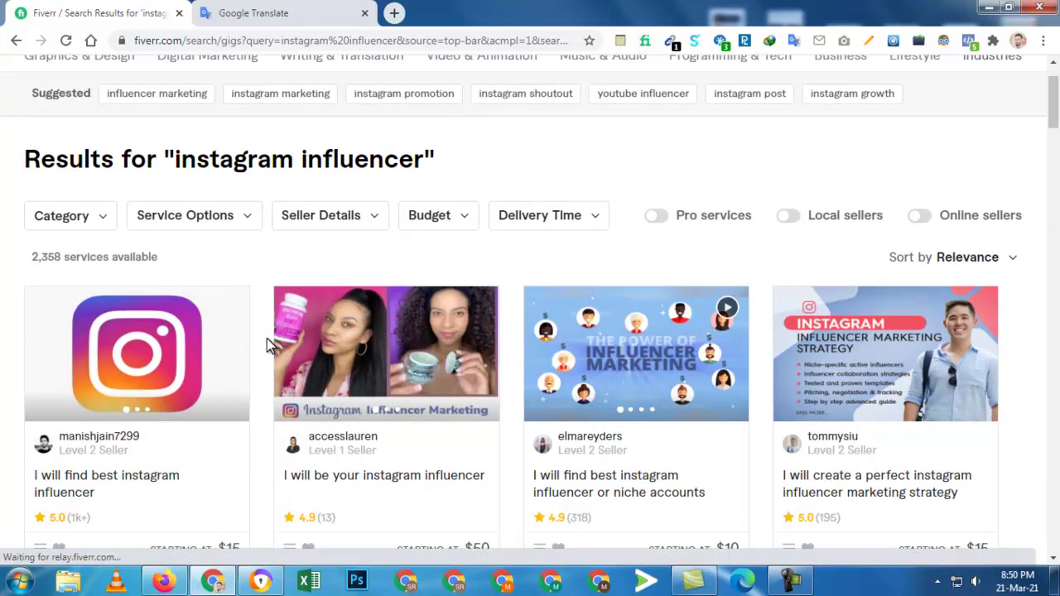
scroll(267, 343, down, 1)
scroll(267, 338, up, 2)
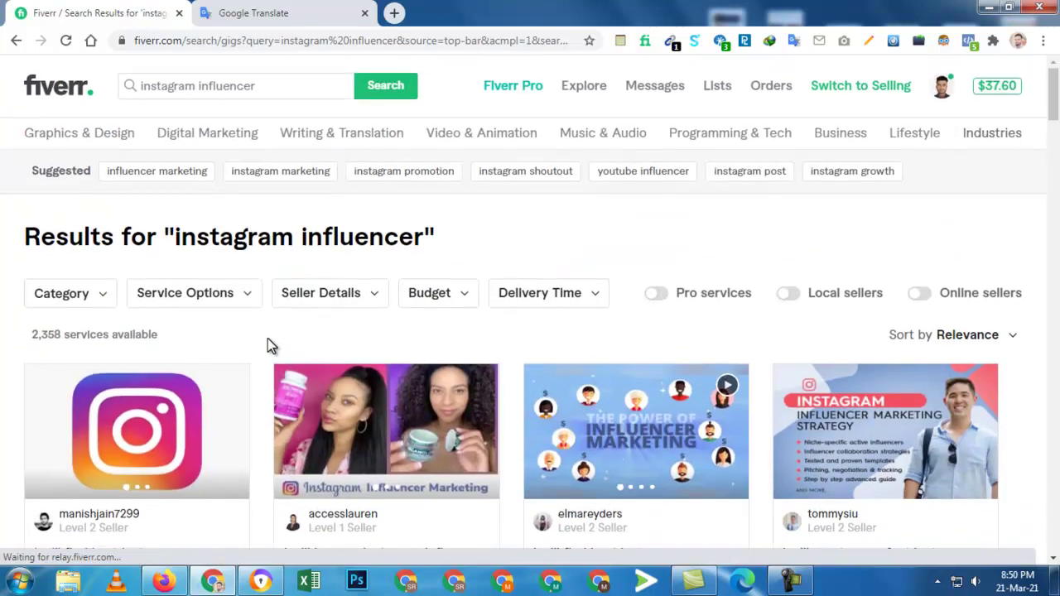
scroll(268, 335, down, 1)
scroll(268, 335, up, 1)
scroll(269, 336, down, 1)
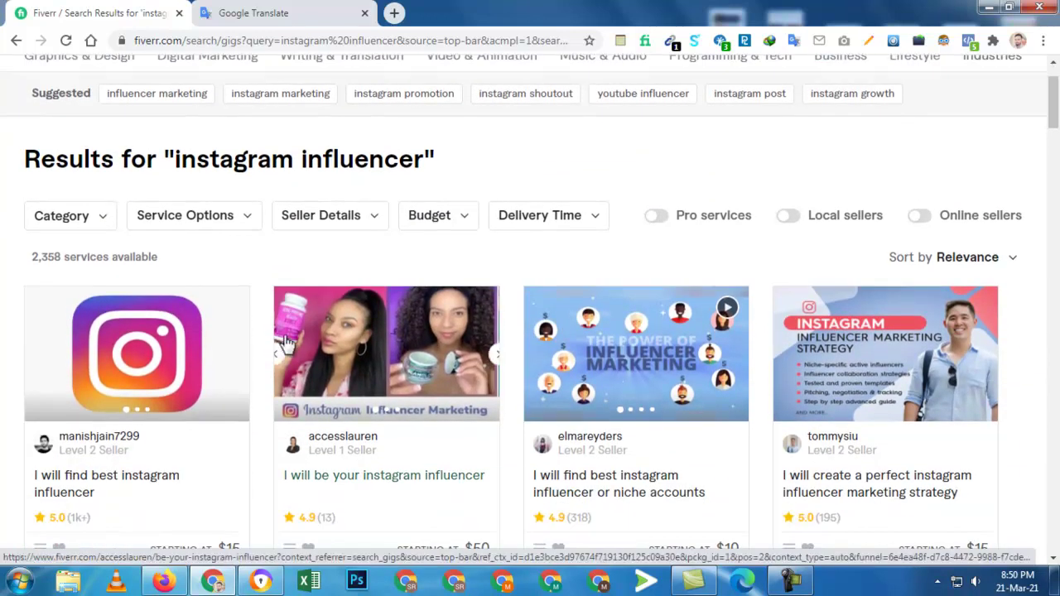
scroll(273, 336, down, 2)
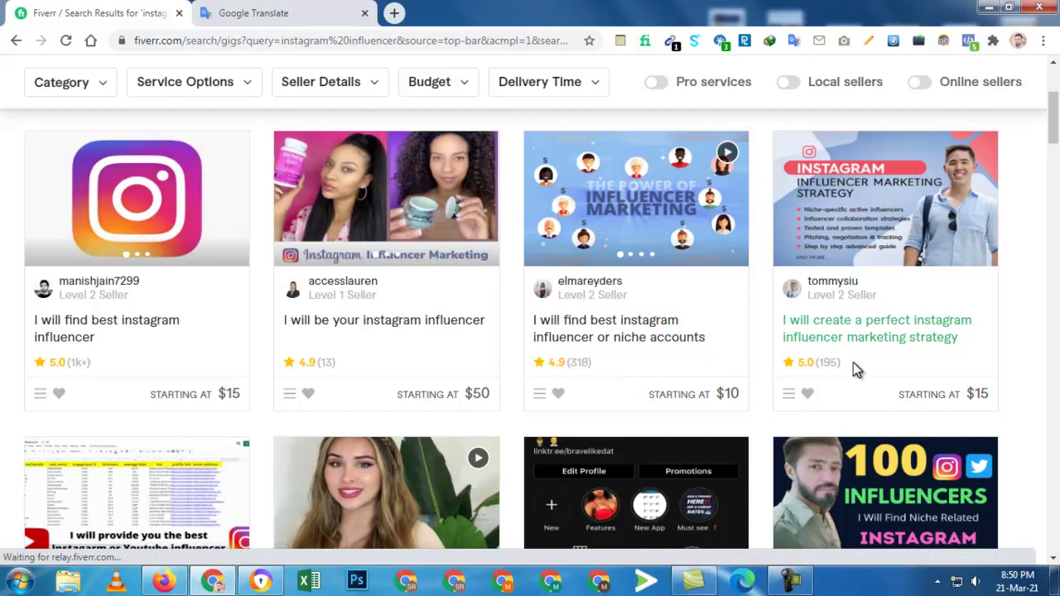
scroll(431, 372, down, 3)
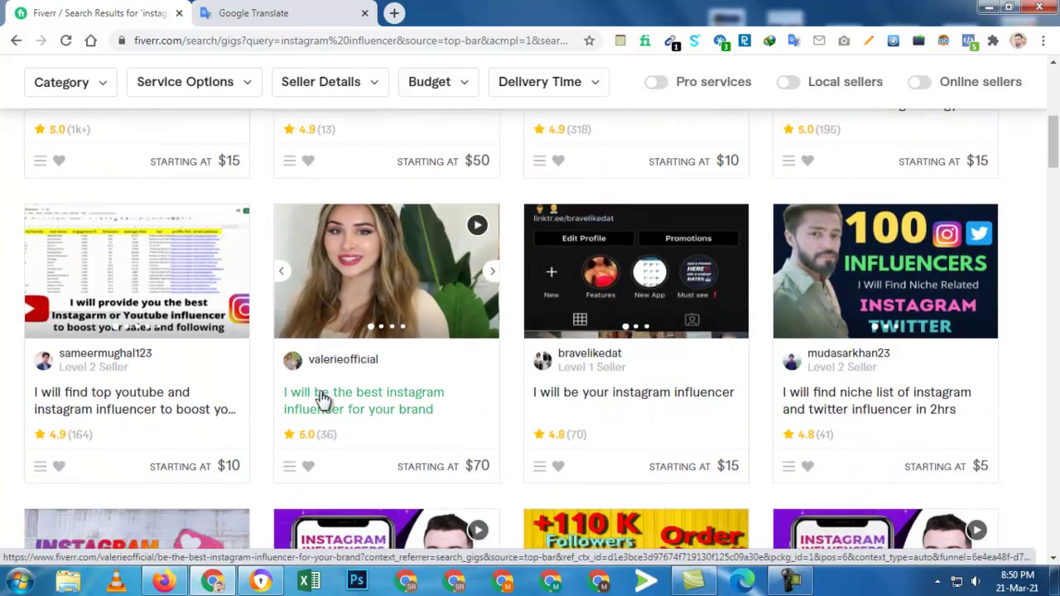
scroll(281, 400, up, 6)
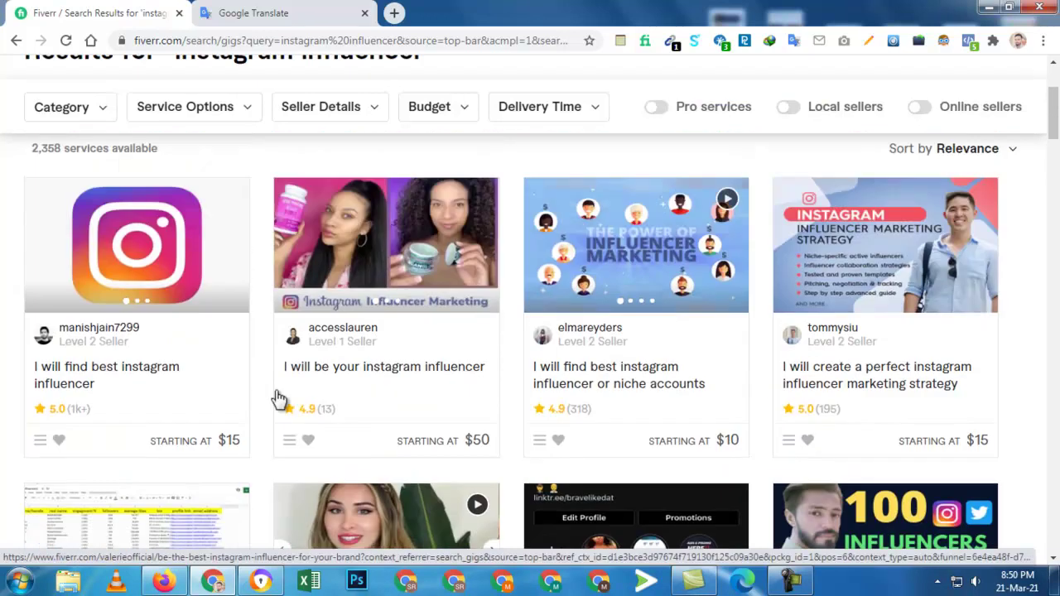
scroll(277, 397, down, 1)
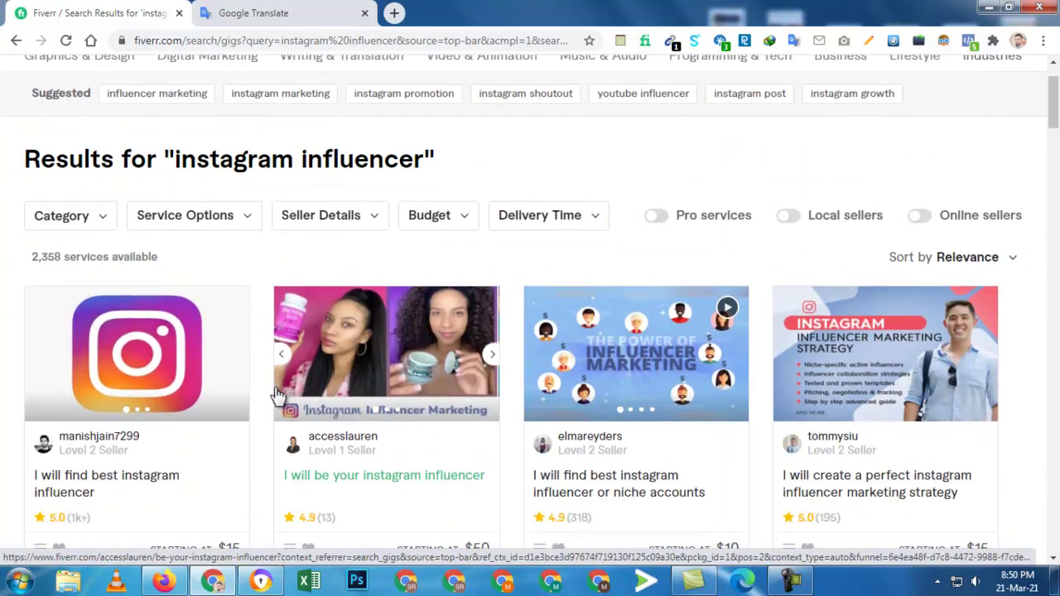
scroll(278, 397, down, 1)
scroll(278, 398, up, 2)
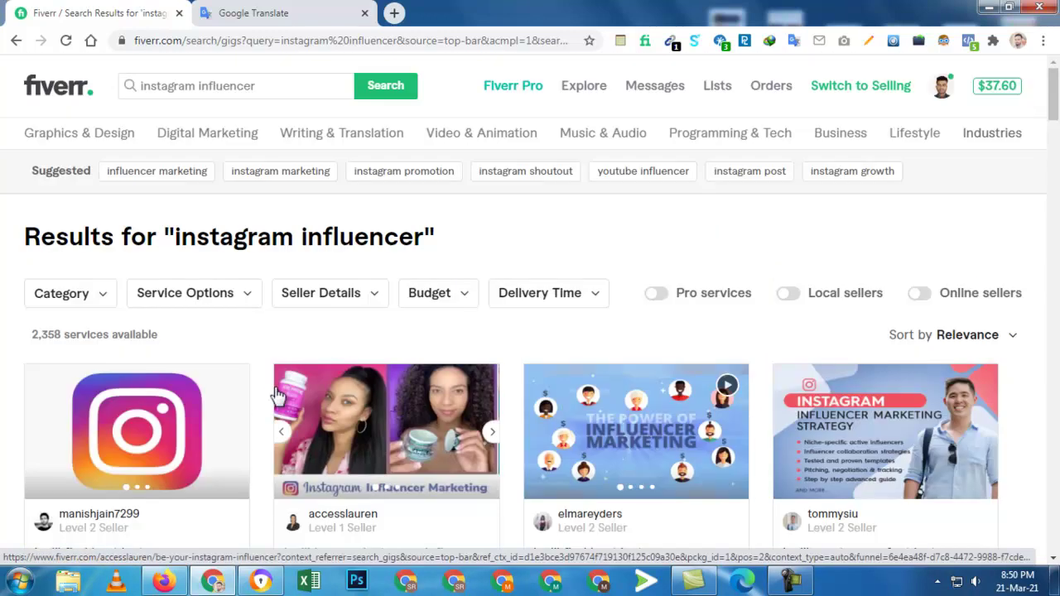
scroll(269, 388, down, 1)
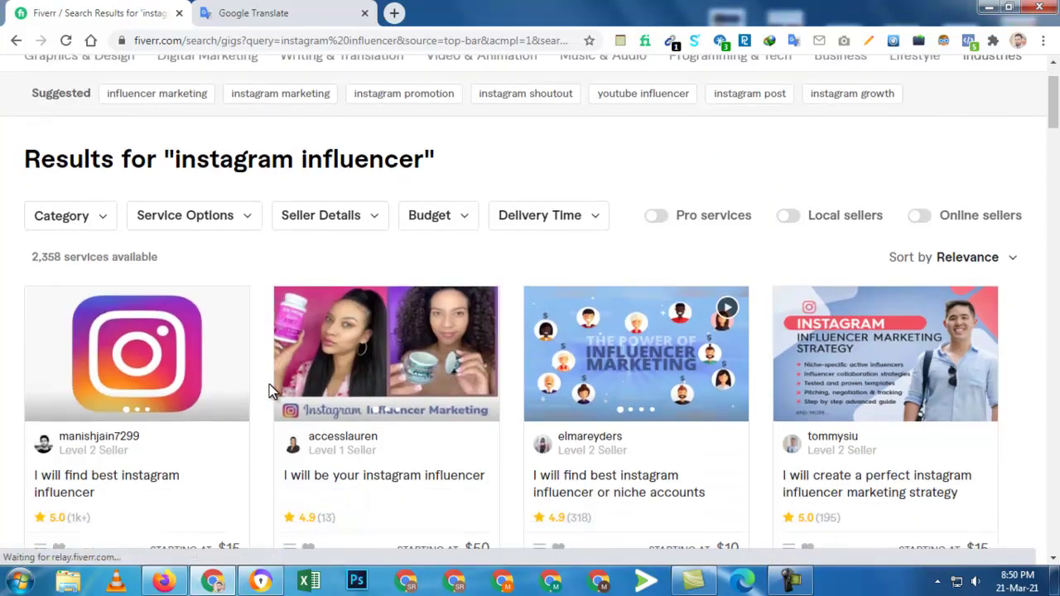
scroll(269, 383, up, 1)
scroll(269, 383, down, 1)
scroll(269, 379, down, 2)
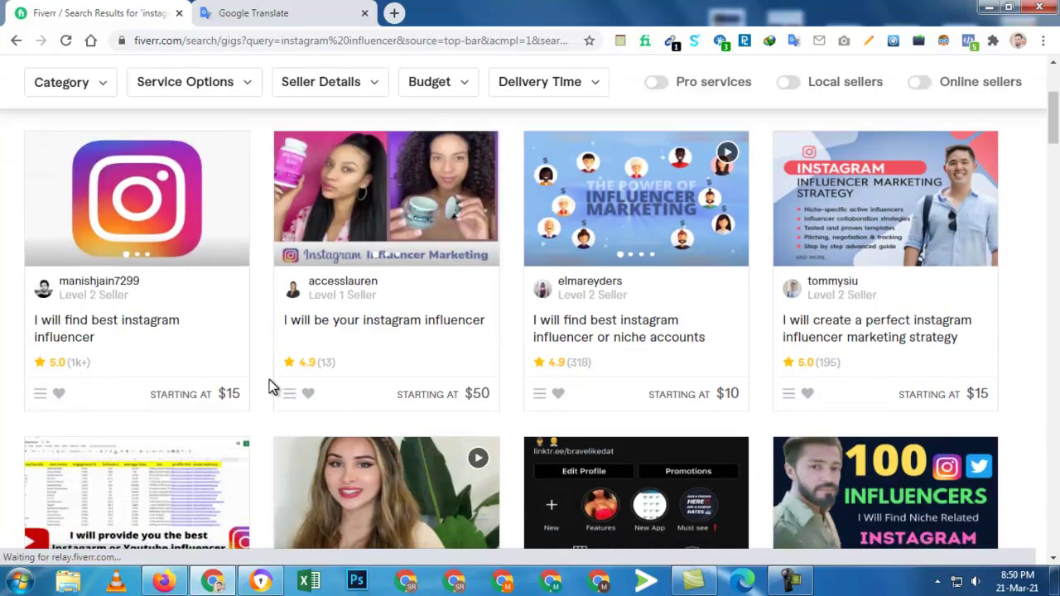
scroll(269, 380, up, 2)
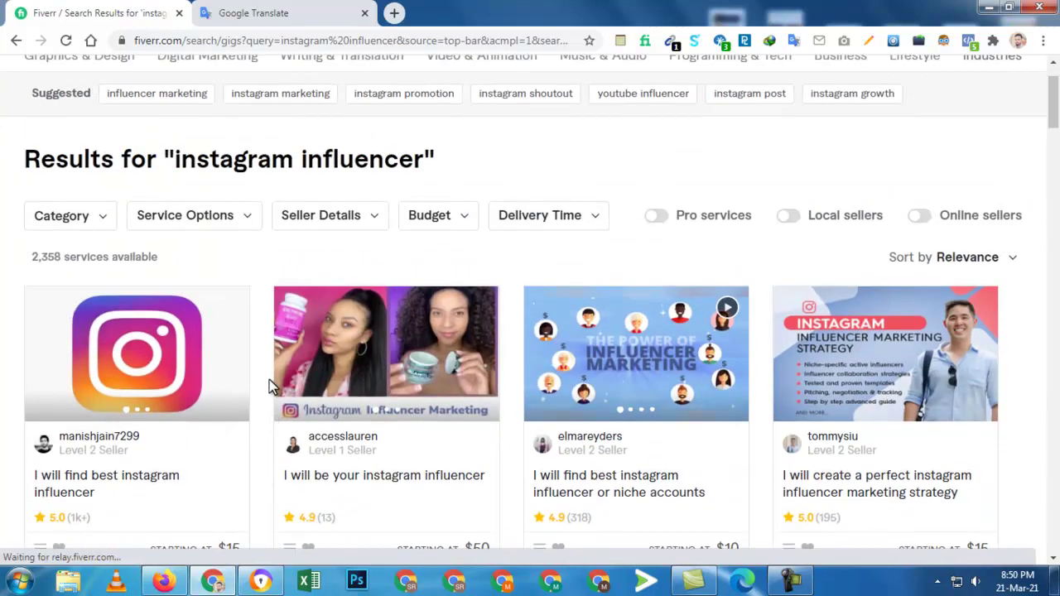
- Switch to the other browser window and review the engagement rate, follower and category requirements in the untitled Google Docs document
click(261, 581)
click(433, 12)
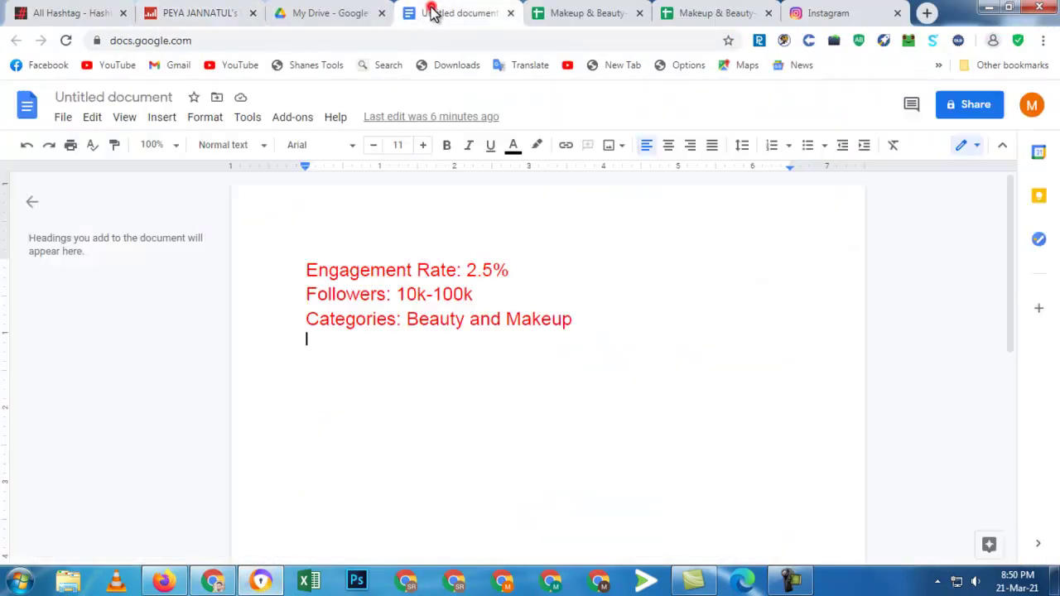
drag(597, 319, 304, 279)
click(457, 365)
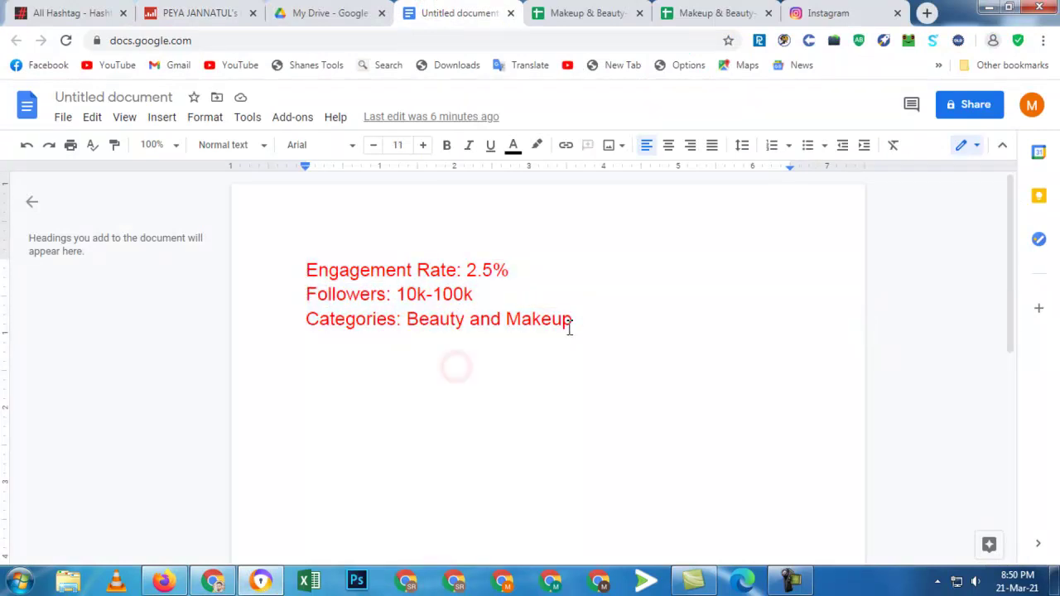
drag(582, 318, 304, 284)
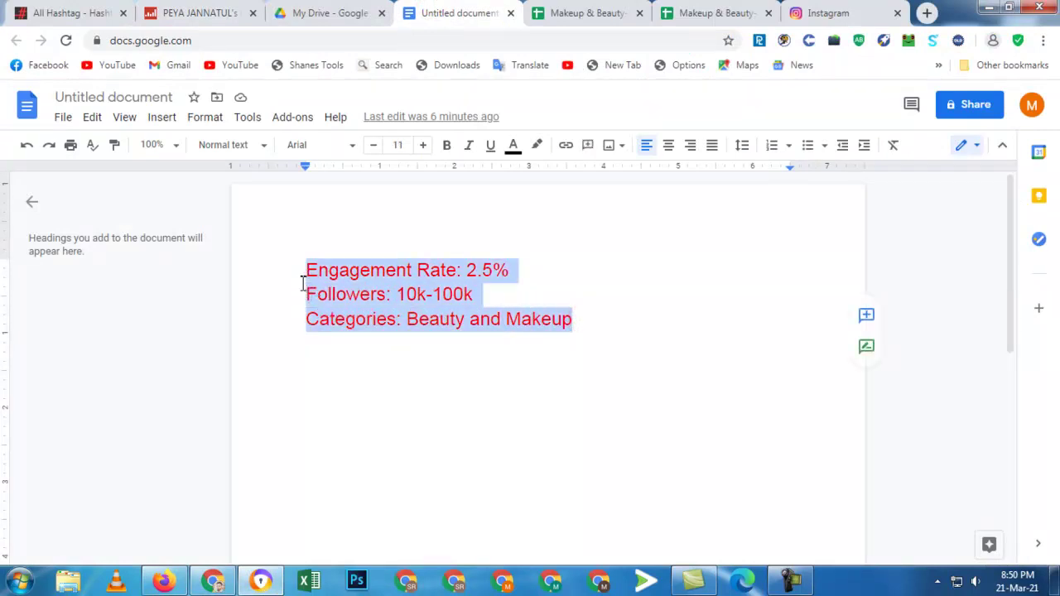
click(441, 357)
- Examine the link, user name, follower and engagement ratio entries in the filled "Makeup & Beauty- 2.5% 10k-100k" spreadsheet
click(572, 11)
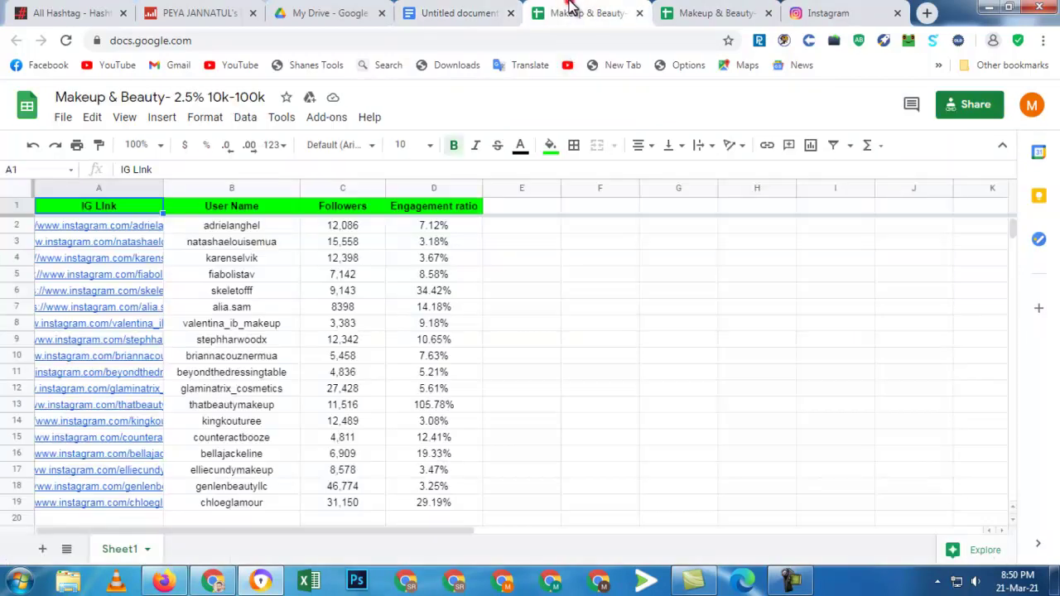
click(513, 328)
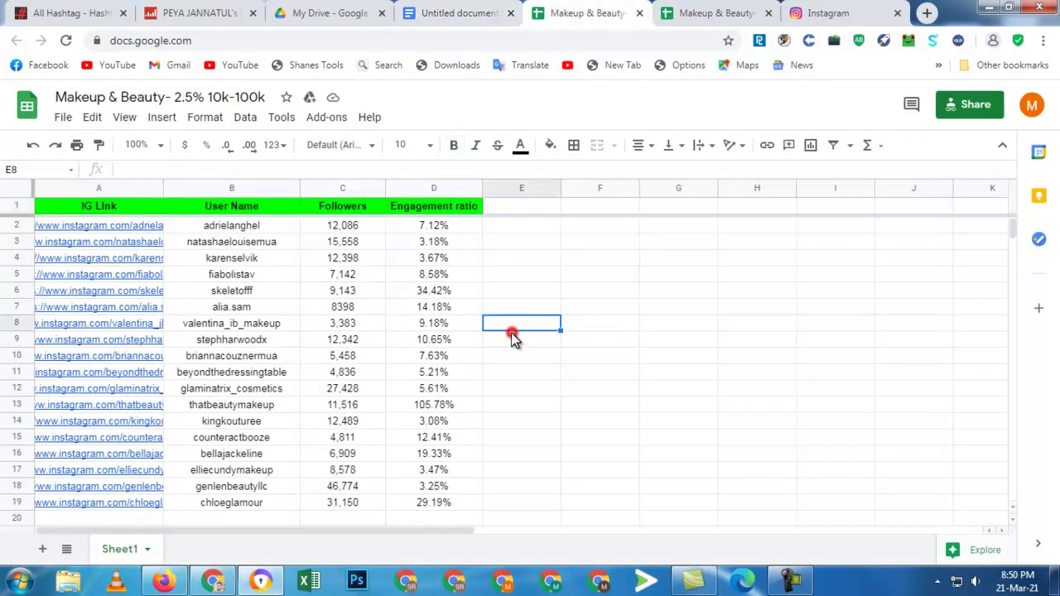
click(164, 259)
click(333, 308)
click(490, 323)
click(376, 313)
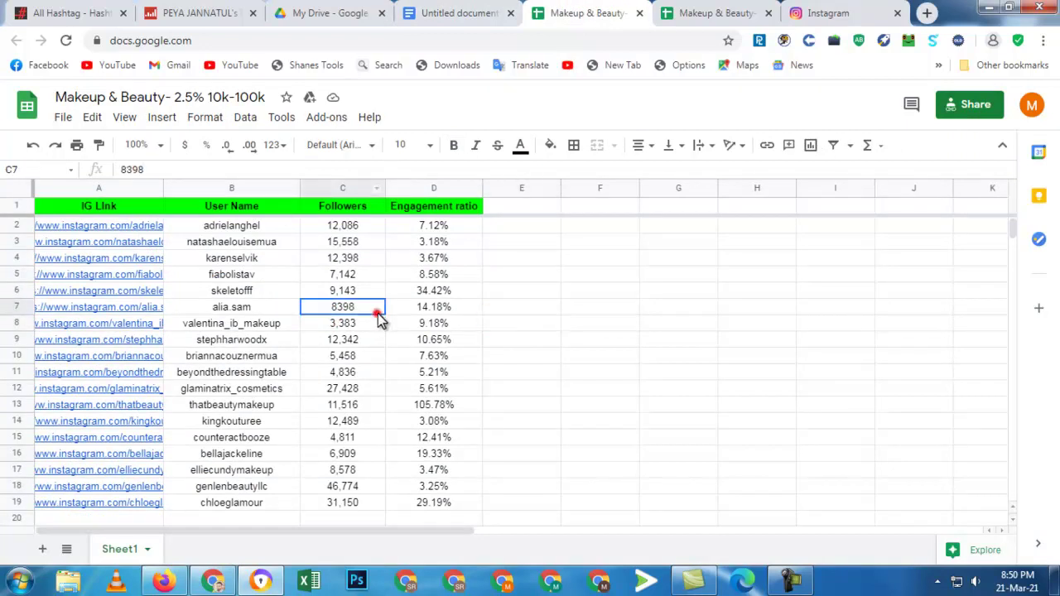
click(475, 291)
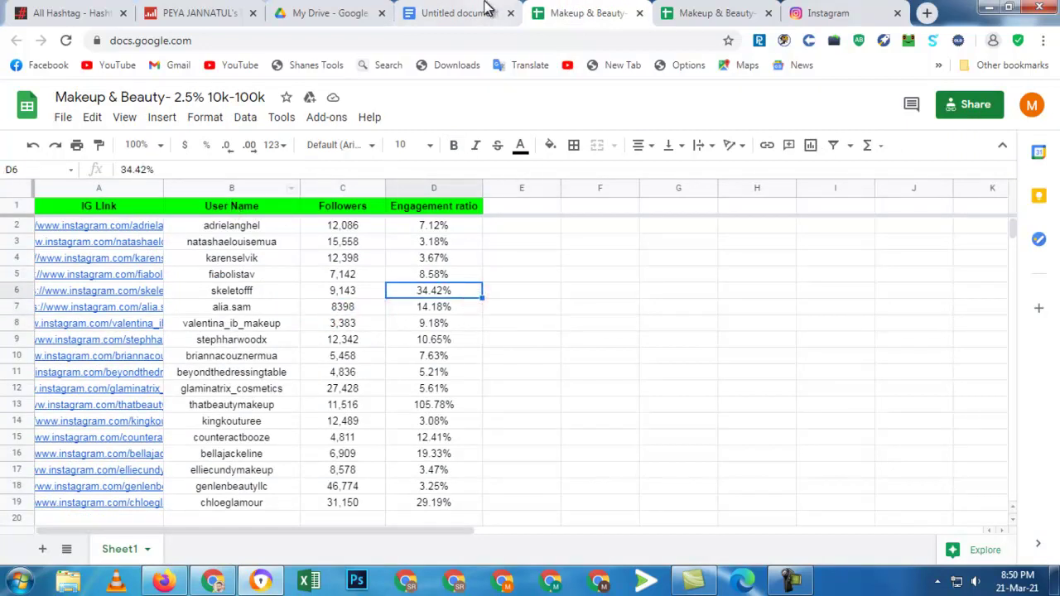
- Review the IG Link, User Name, Followers and Engagement ratio column headers in the empty copy of the Makeup & Beauty spreadsheet
click(719, 13)
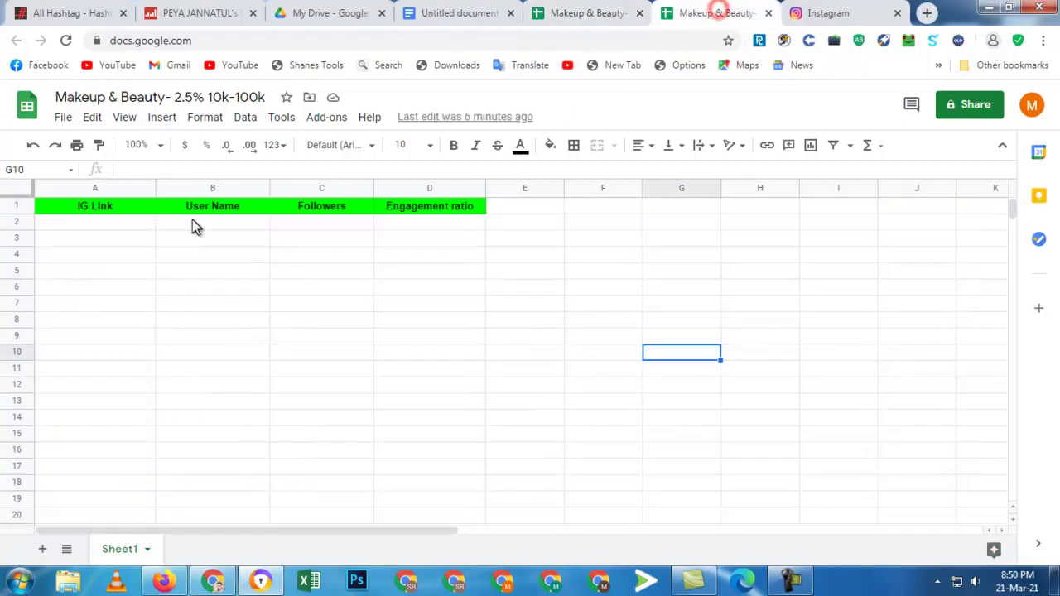
click(54, 208)
click(217, 208)
click(341, 211)
click(454, 210)
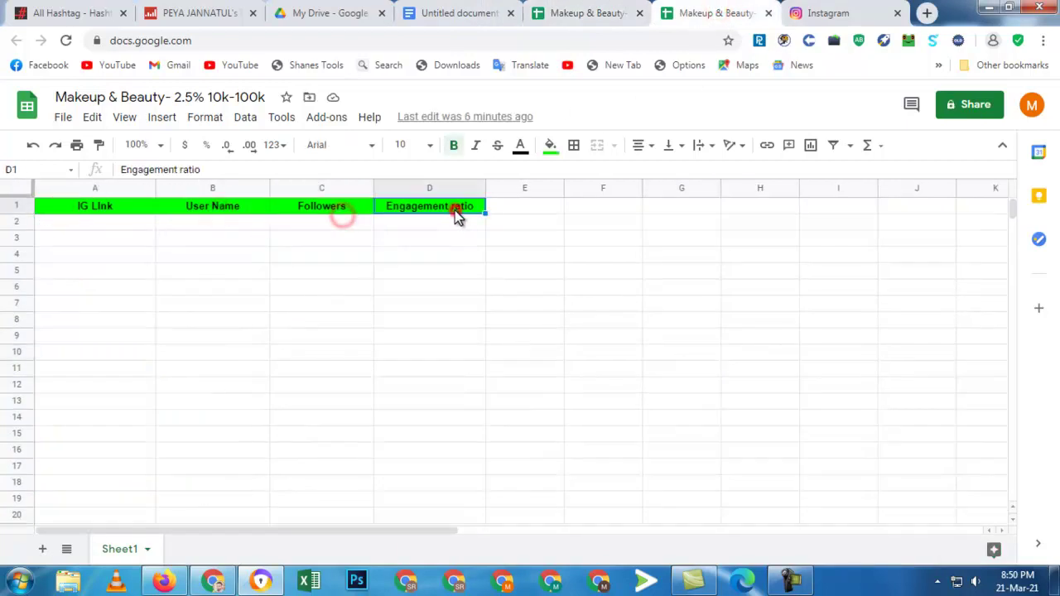
click(378, 238)
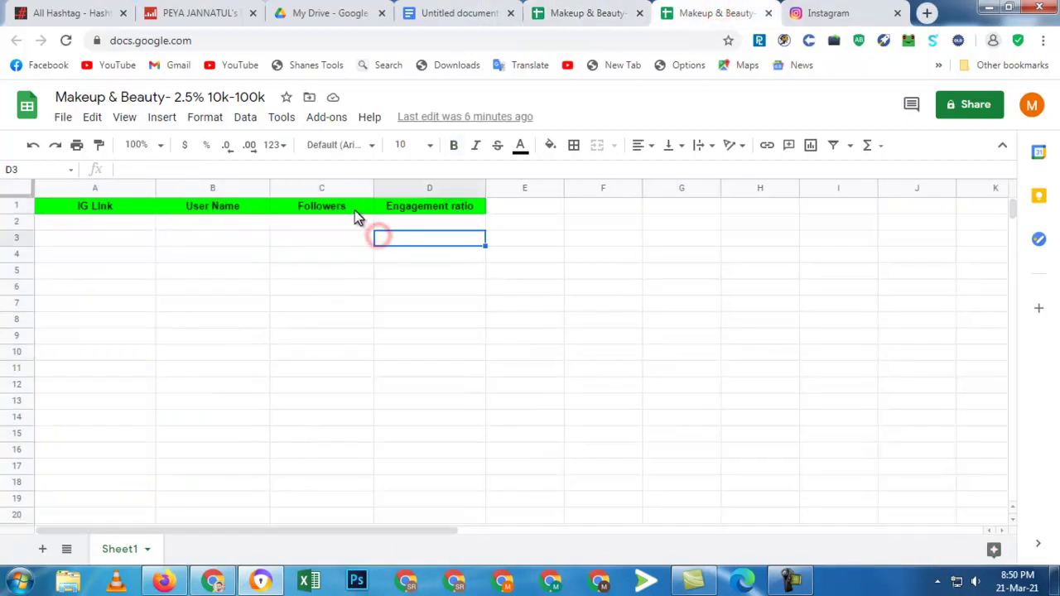
click(354, 208)
click(251, 213)
click(130, 213)
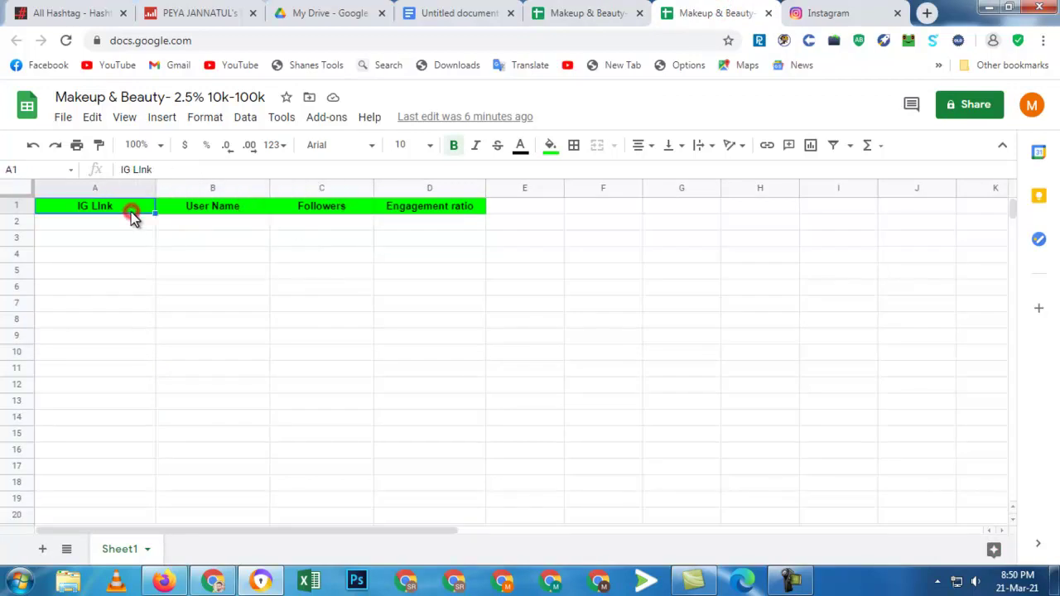
click(246, 210)
click(370, 208)
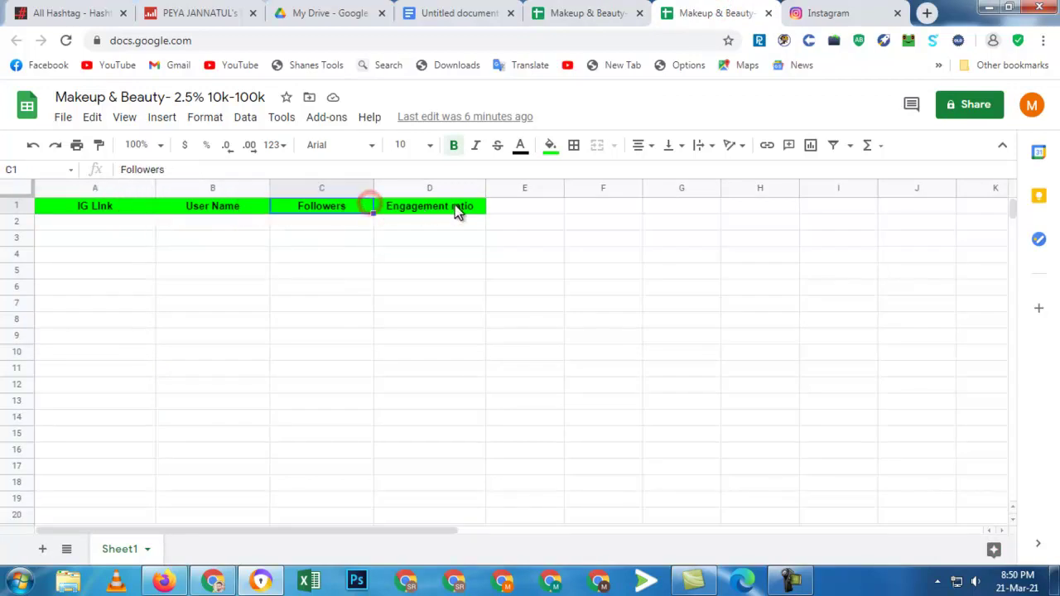
click(455, 209)
click(362, 210)
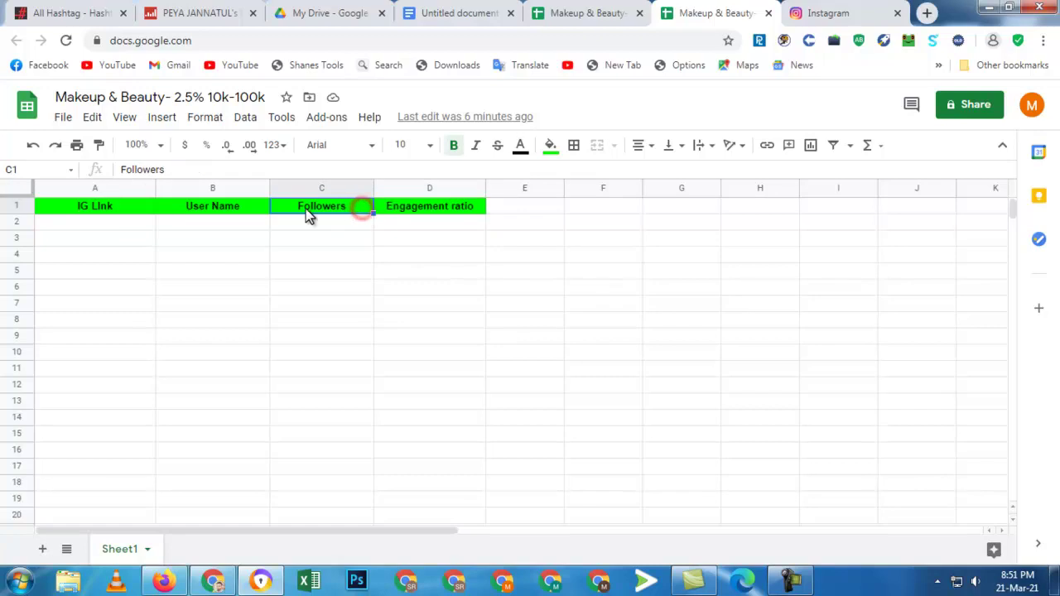
click(253, 208)
click(149, 210)
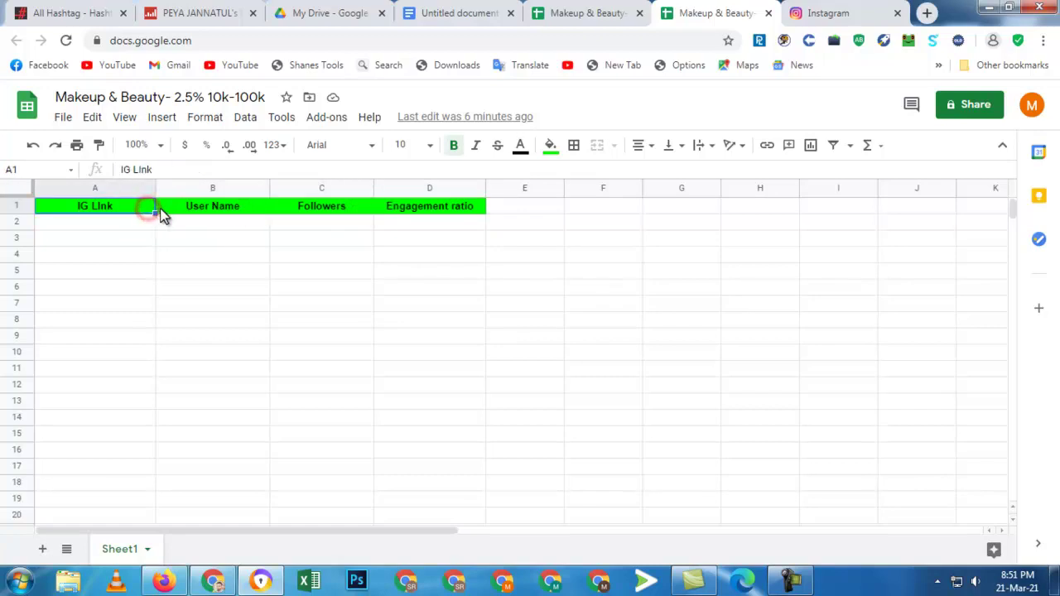
click(268, 210)
click(356, 209)
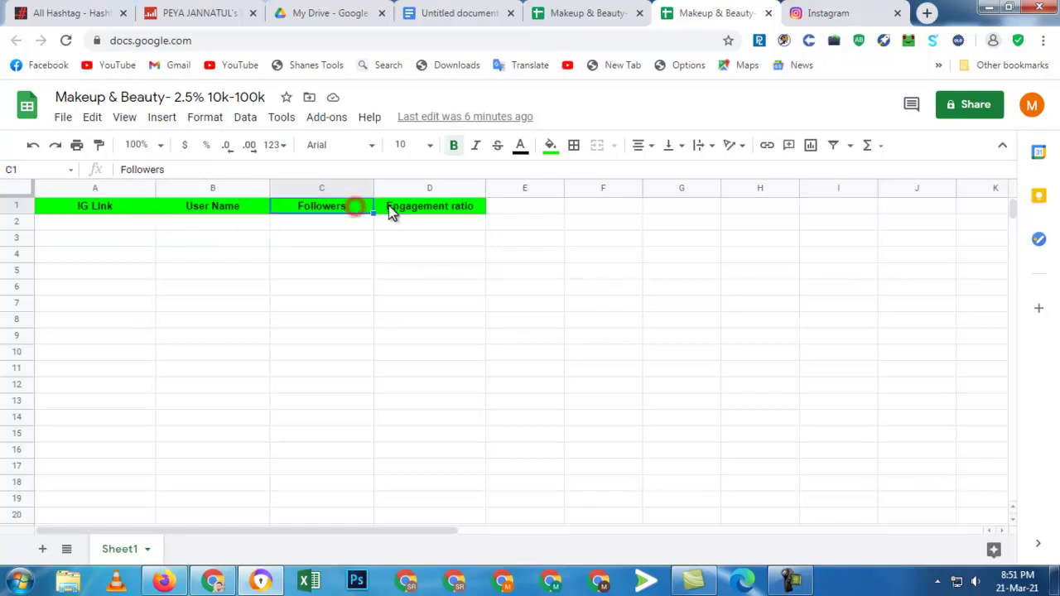
click(454, 208)
click(362, 208)
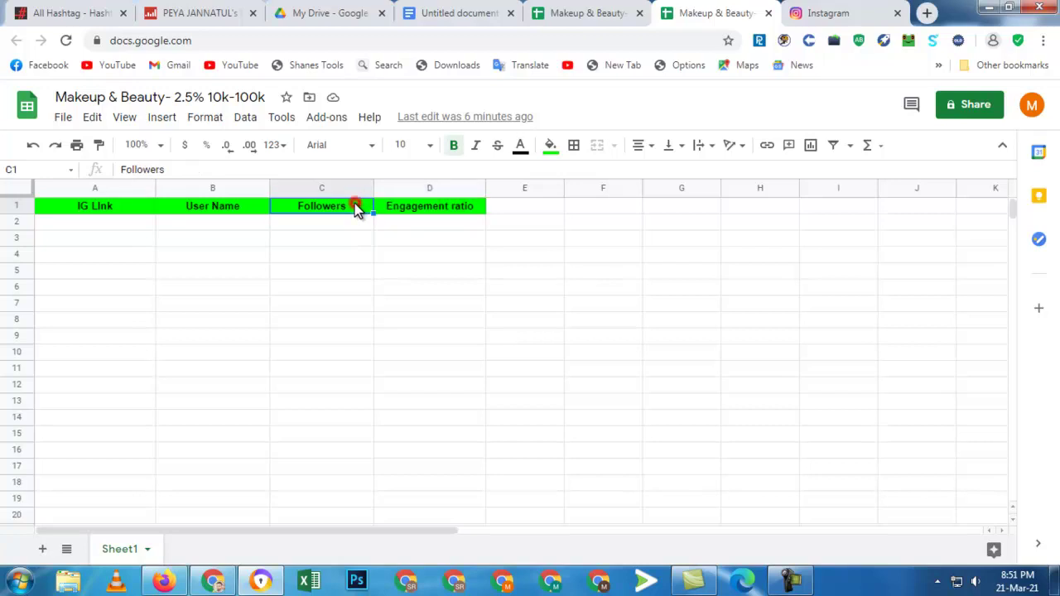
click(247, 202)
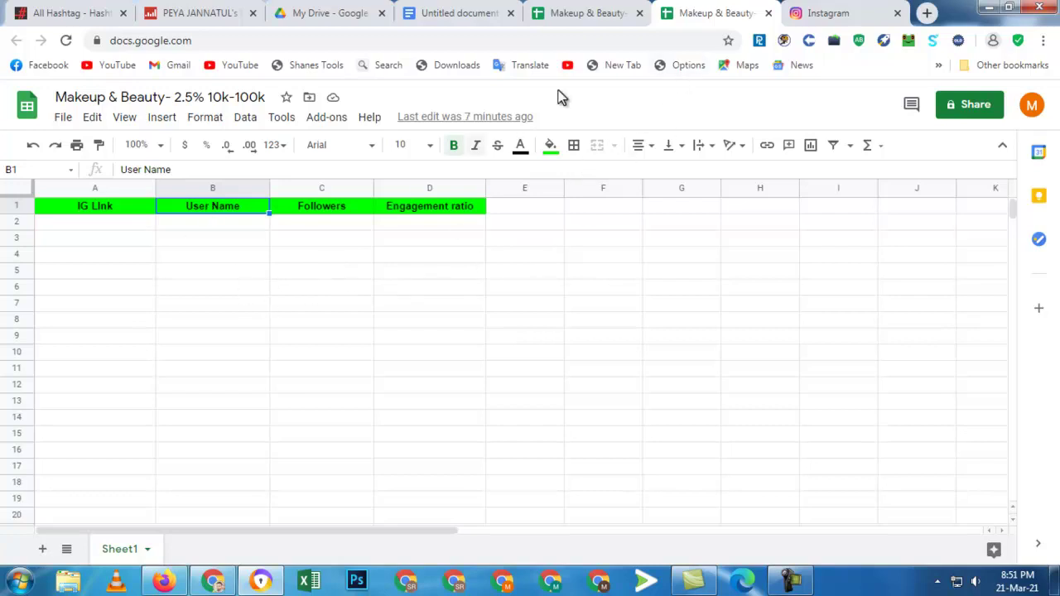
- Switch to Instagram and look through the posts in the home feed, returning towards its beginning
click(829, 11)
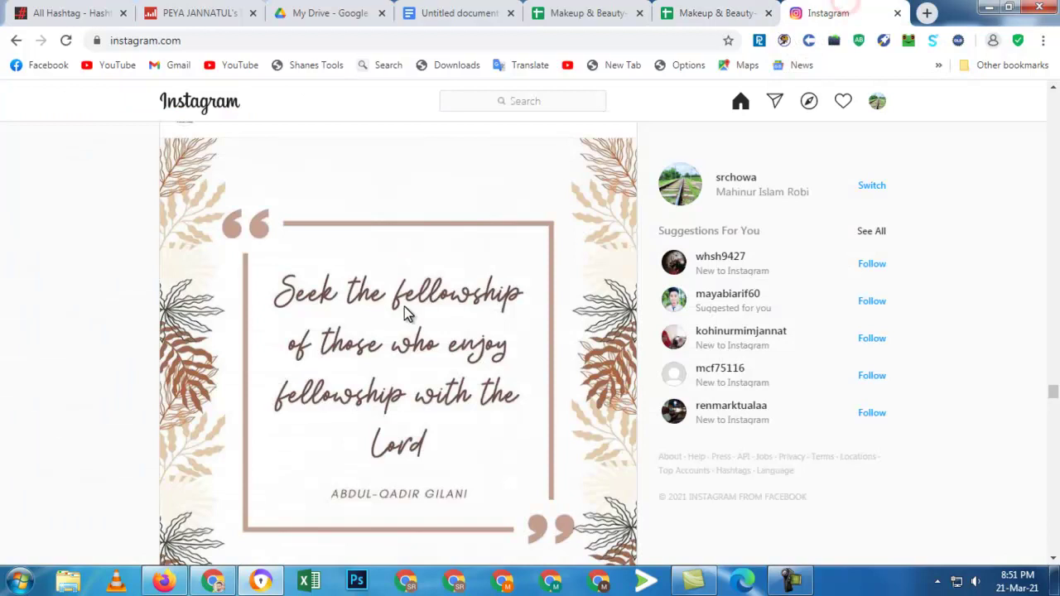
scroll(407, 308, up, 2)
scroll(407, 313, down, 15)
scroll(480, 310, up, 10)
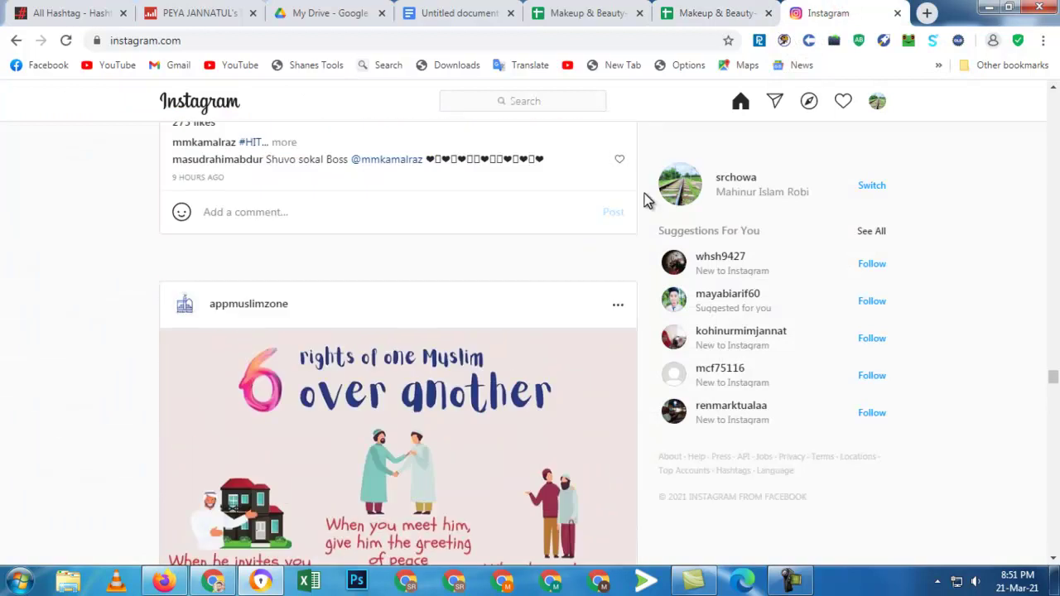
scroll(475, 327, down, 20)
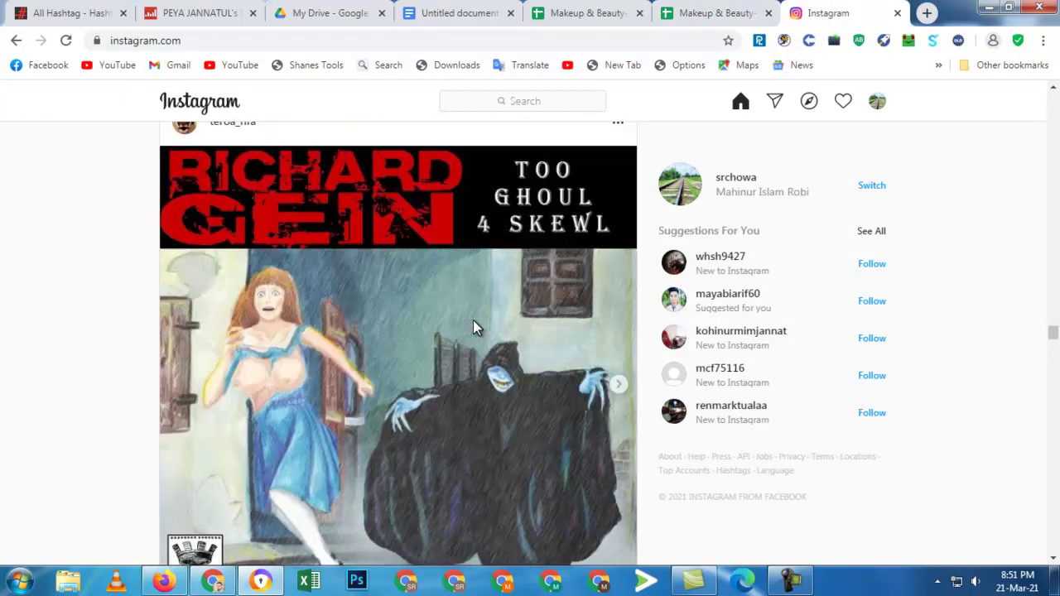
scroll(475, 327, up, 20)
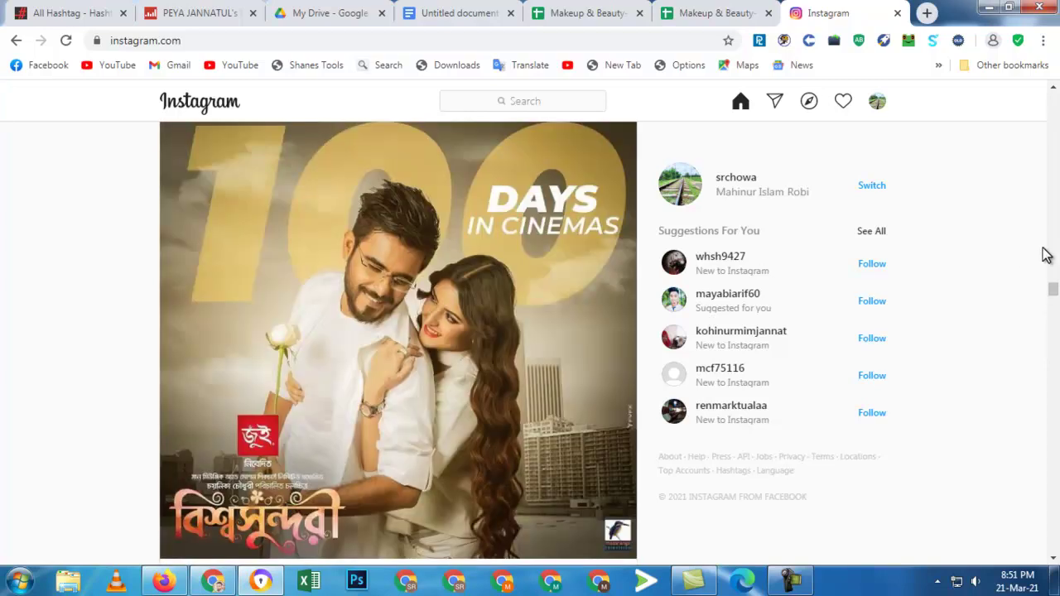
drag(1050, 290, 1052, 94)
scroll(441, 346, down, 10)
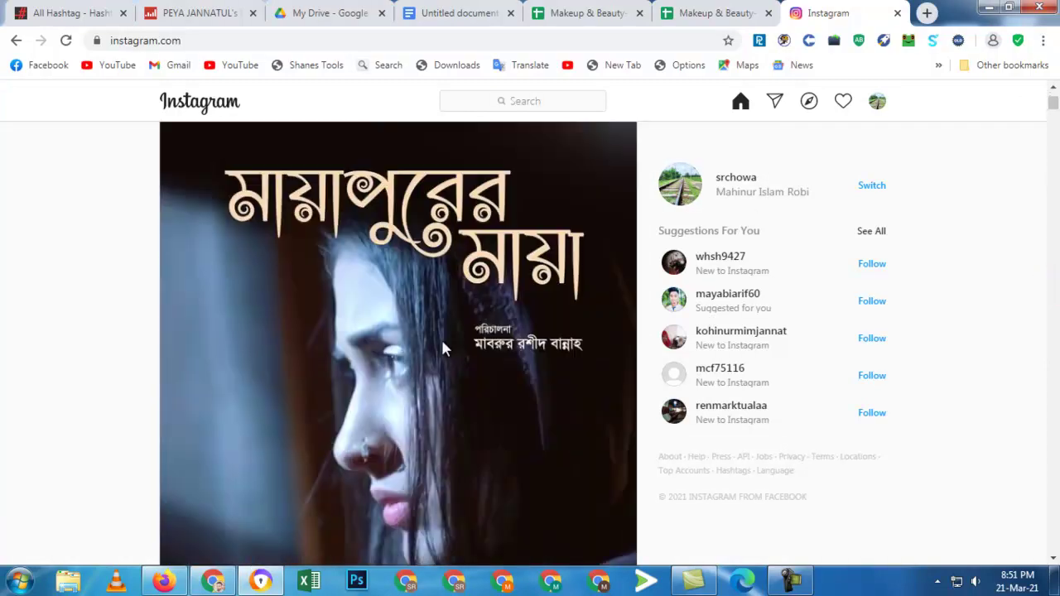
- Browse the Instagram home feed and open the mousumihamidmou profile from its post
scroll(441, 348, down, 5)
scroll(439, 348, up, 3)
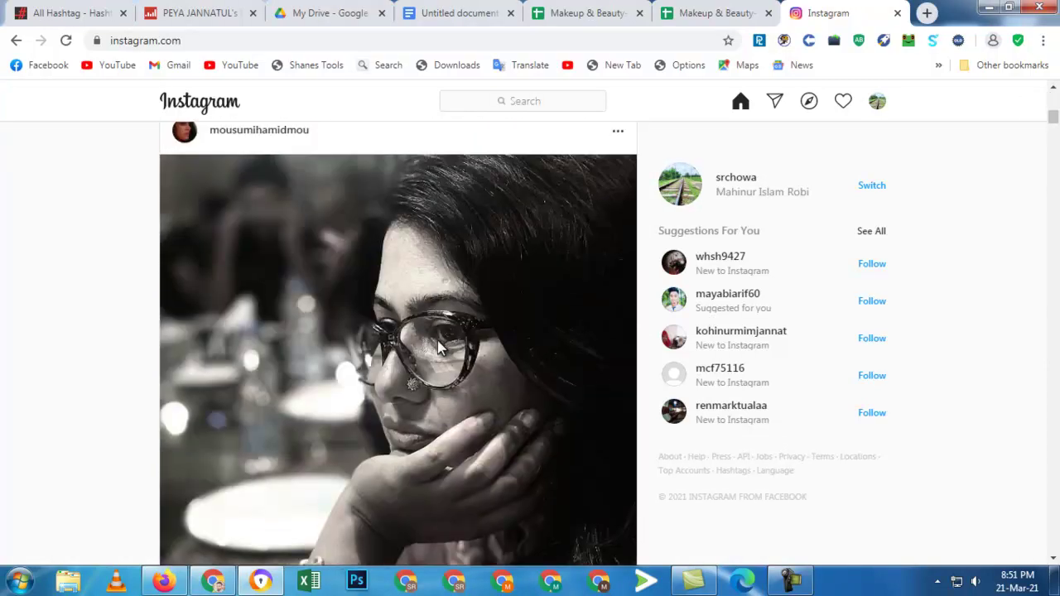
scroll(431, 348, up, 1)
click(274, 212)
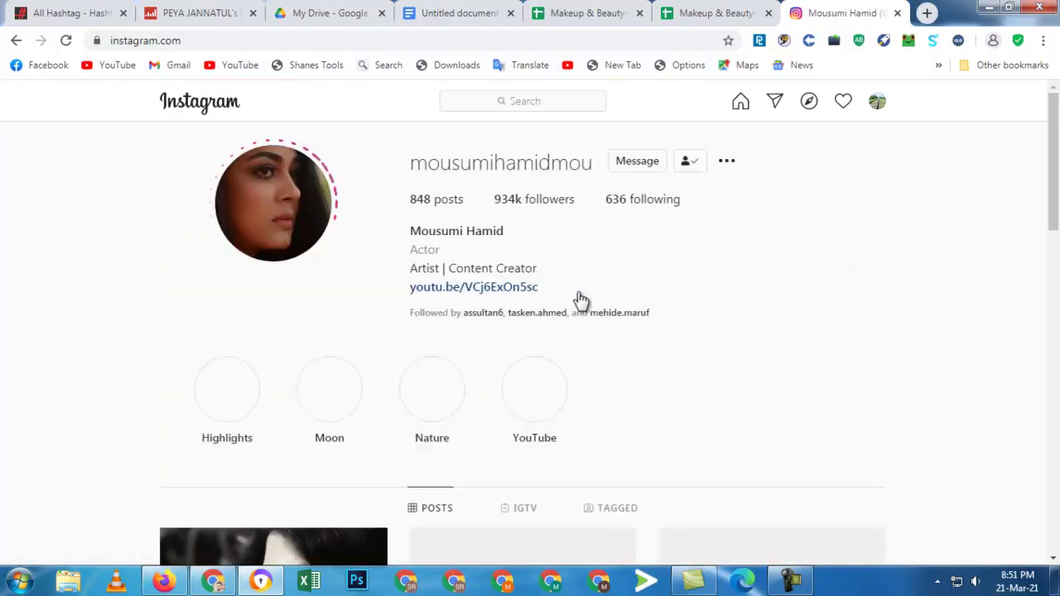
- Copy the profile's web address from Instagram and paste it into cell A2 under IG Link in the empty spreadsheet
click(733, 10)
click(298, 290)
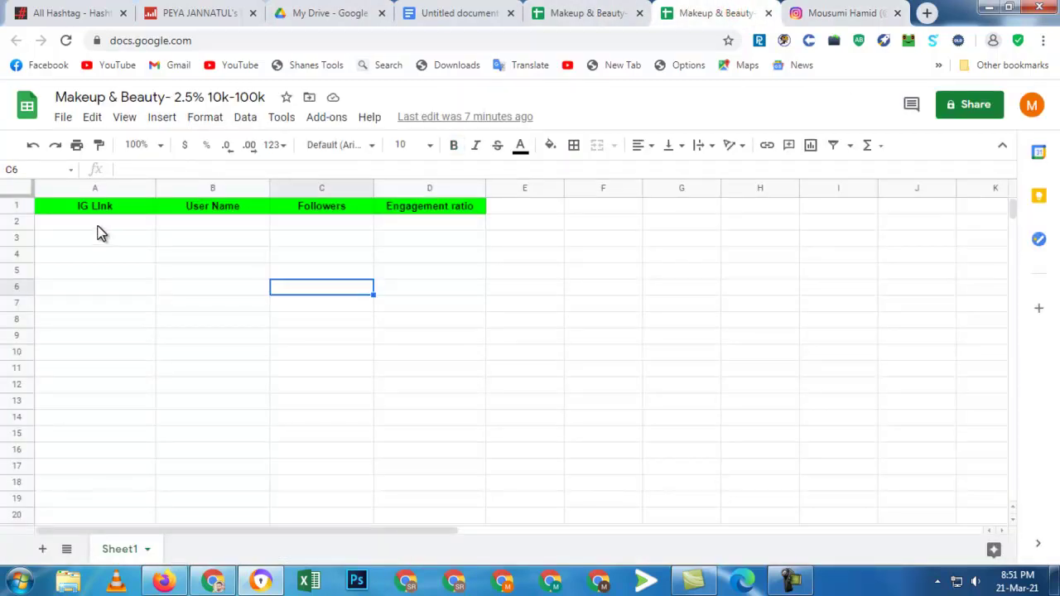
click(98, 225)
click(831, 10)
click(253, 43)
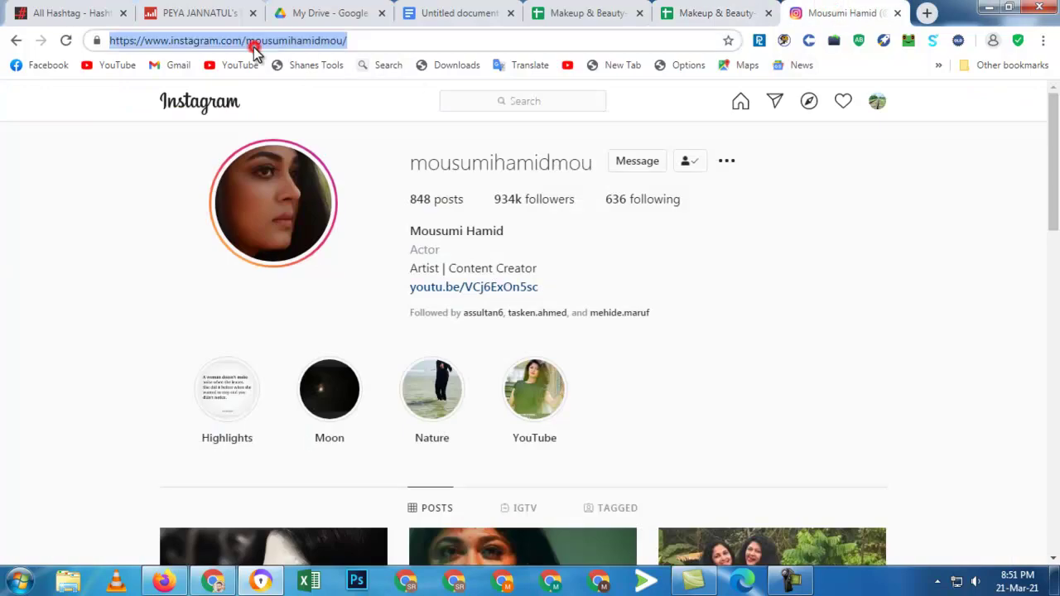
right_click(243, 48)
click(282, 106)
click(716, 13)
click(82, 287)
click(102, 222)
key(ctrl+v)
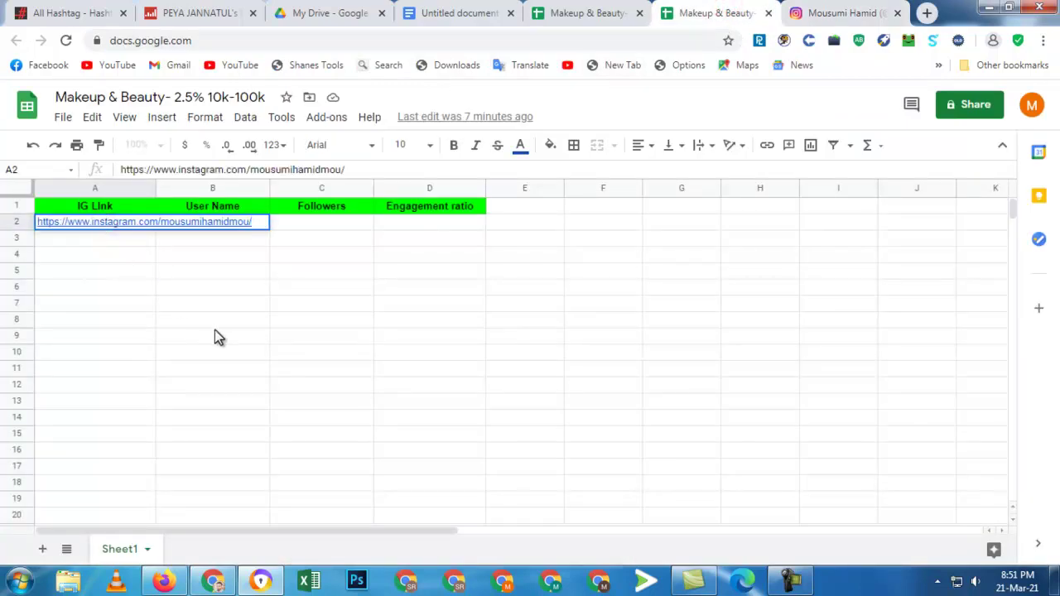
click(213, 324)
- Close the already filled Makeup & Beauty spreadsheet and return to the one holding the new IG link
click(833, 13)
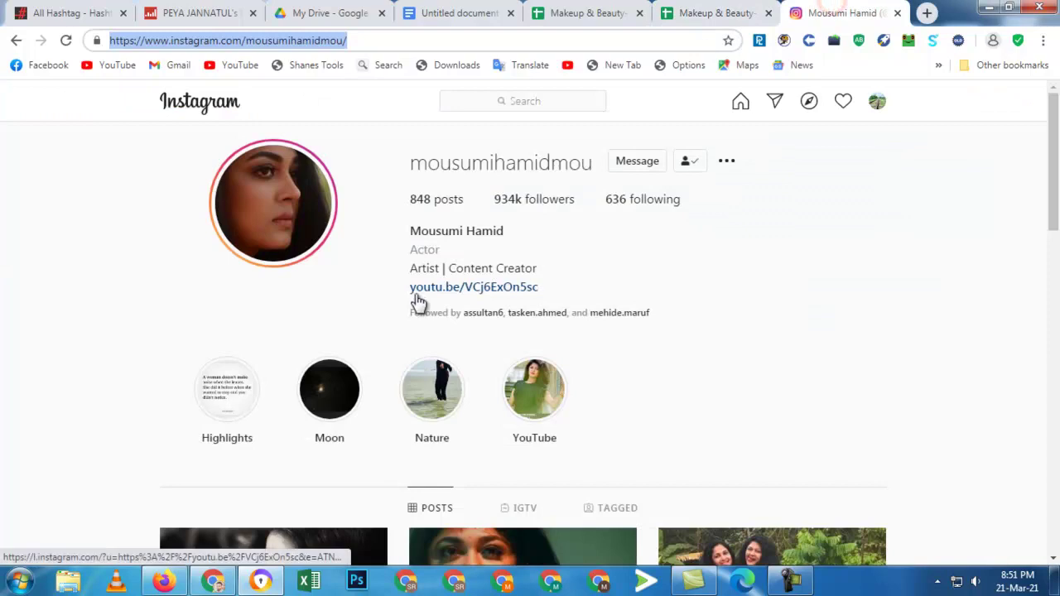
click(639, 12)
click(643, 13)
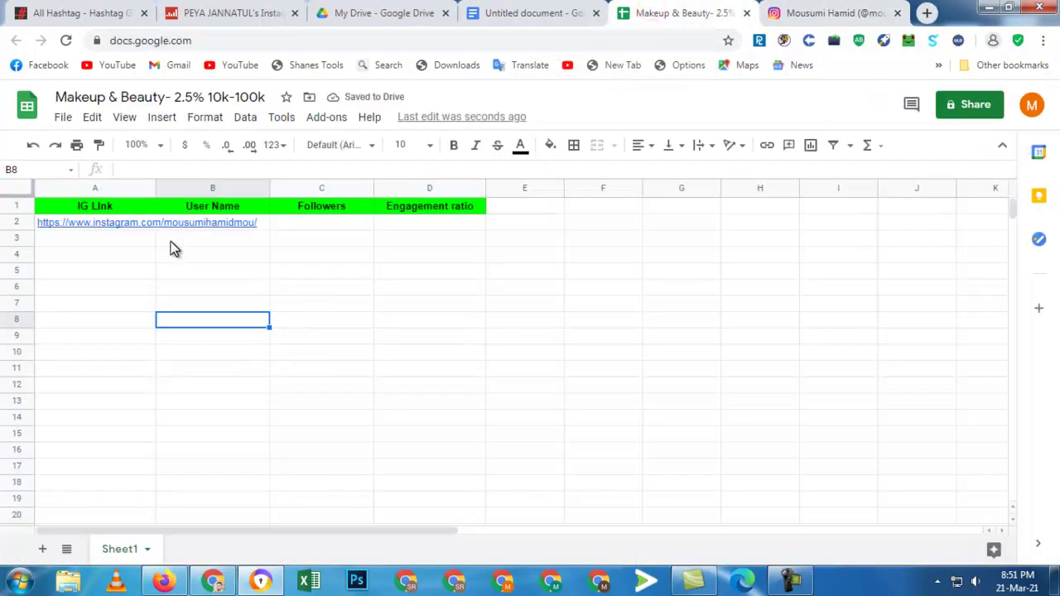
- Copy the user name from the Instagram profile and paste it into cell B2 under User Name, without trailing line breaks
click(828, 10)
drag(598, 169, 419, 165)
right_click(481, 160)
click(506, 170)
click(679, 13)
click(250, 225)
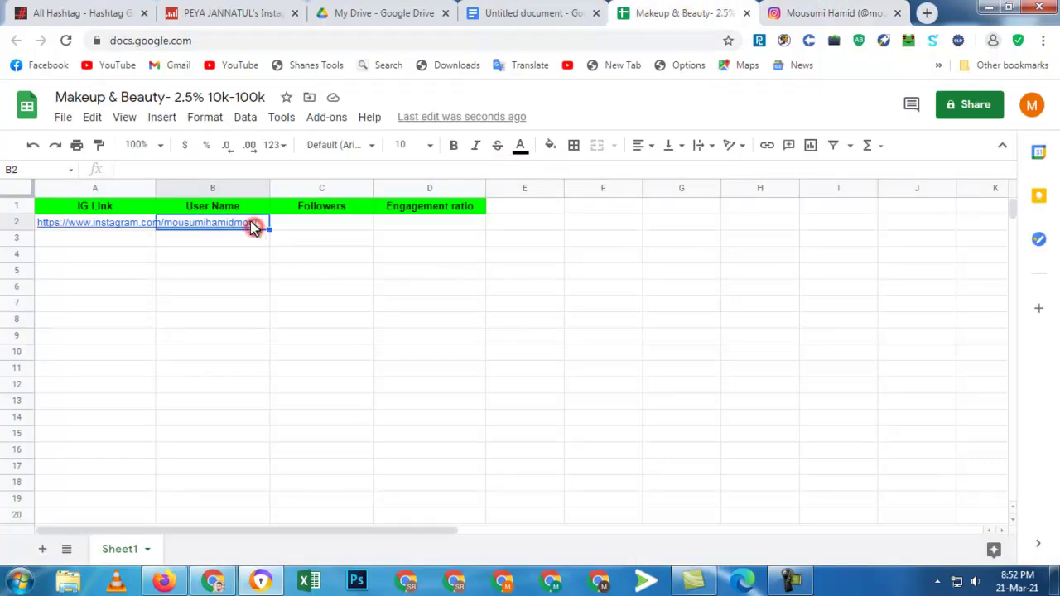
double_click(249, 223)
key(ctrl+v)
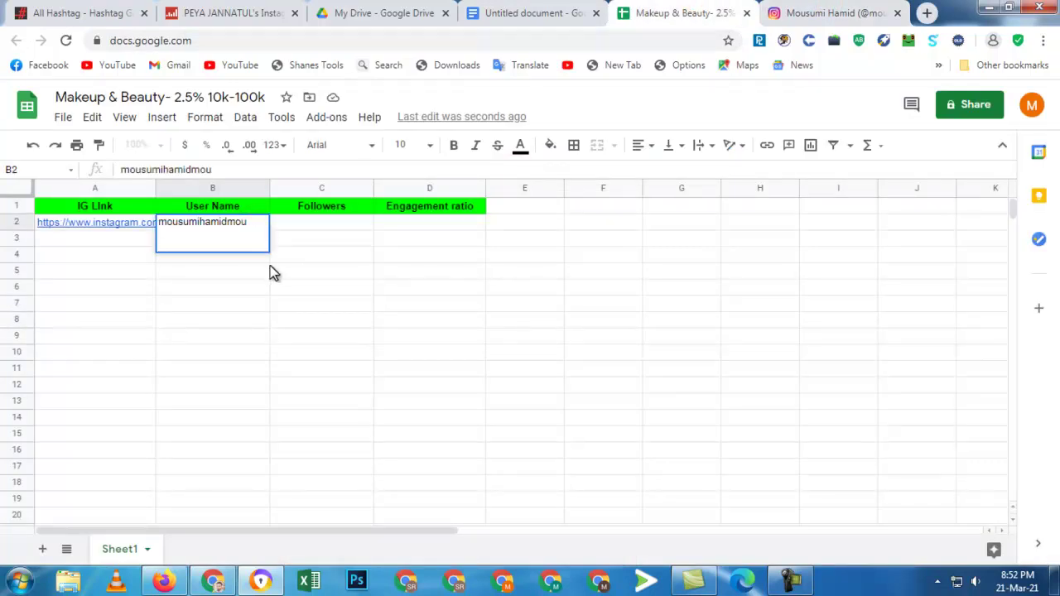
key(BackSpace)
click(352, 322)
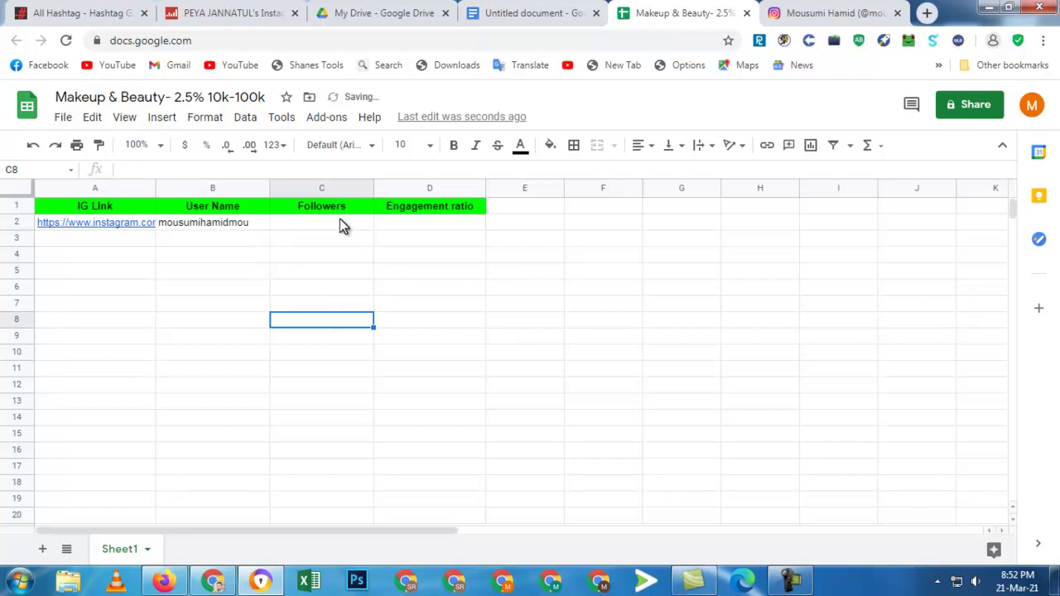
- Switch to the Instagram profile and copy its follower count
click(807, 12)
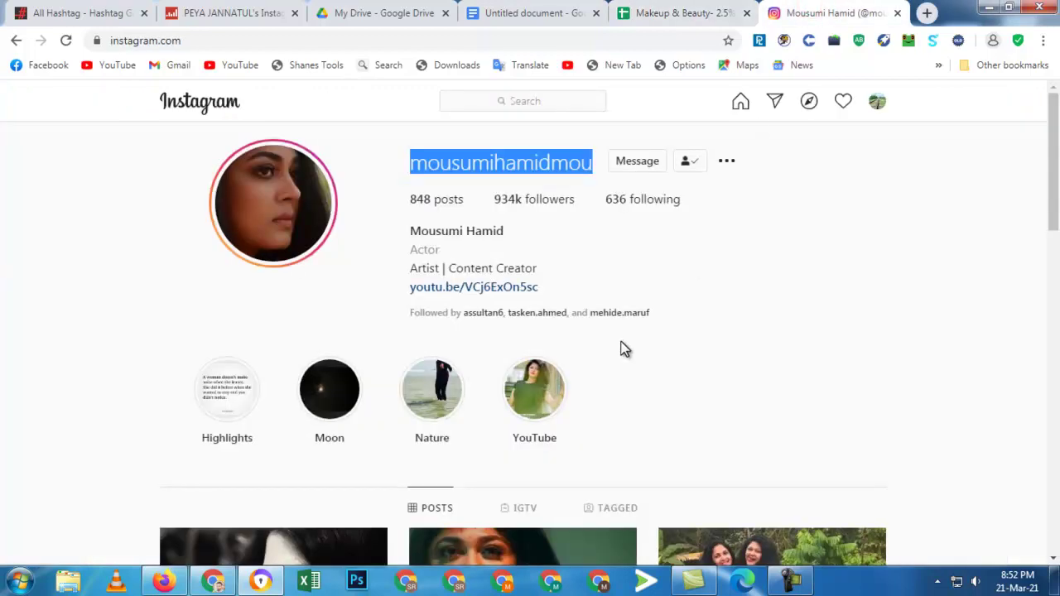
click(491, 199)
mouse_move(491, 199)
mouse_down()
mouse_move(512, 197)
mouse_move(501, 199)
mouse_up()
click(474, 208)
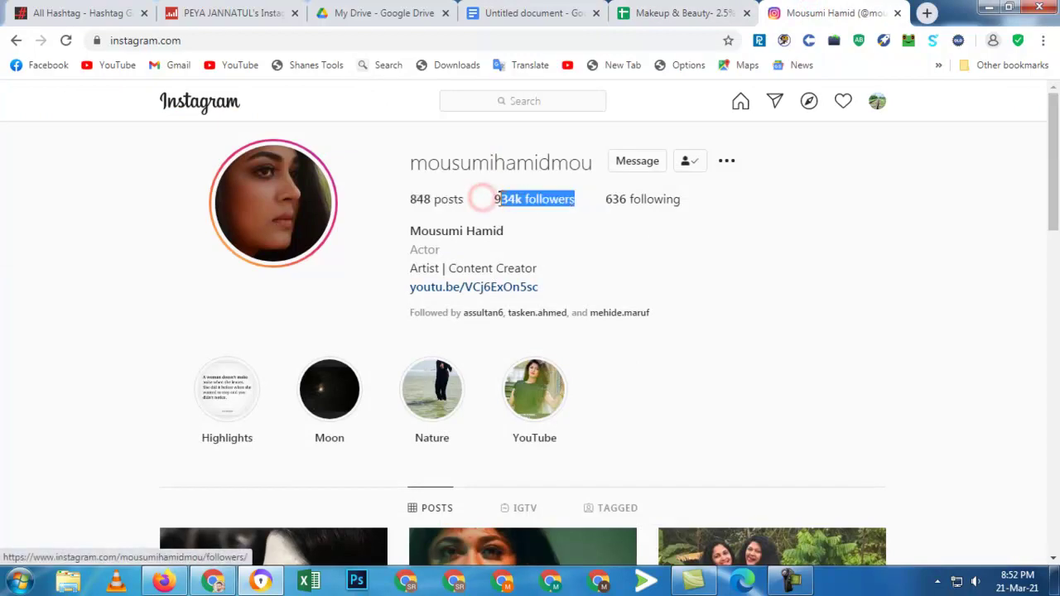
right_click(494, 199)
click(523, 321)
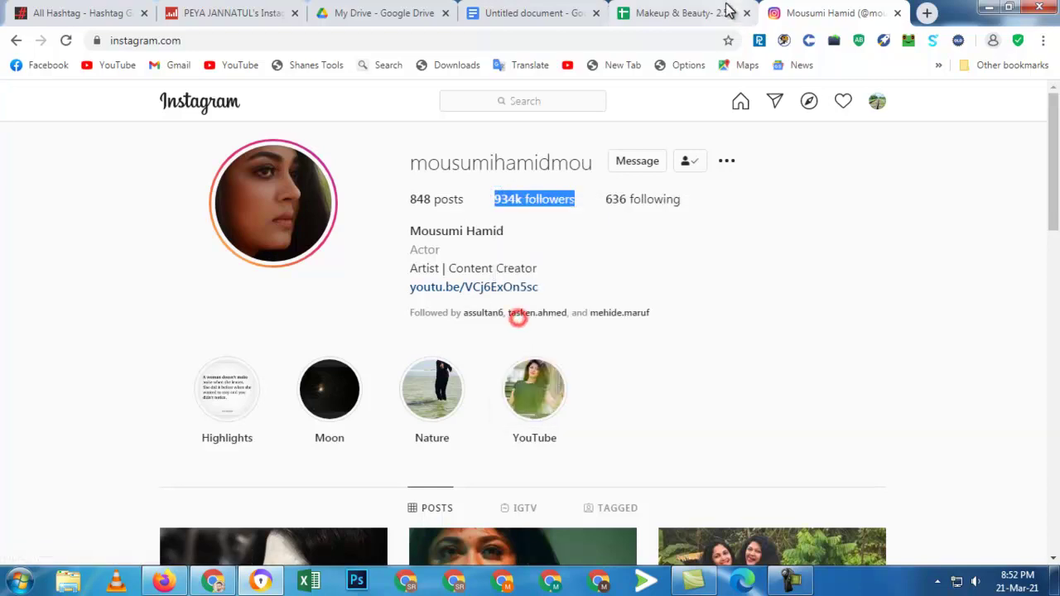
- Paste the follower count into cell C2 under Followers and trim the text to 934k
click(667, 12)
click(336, 225)
double_click(335, 225)
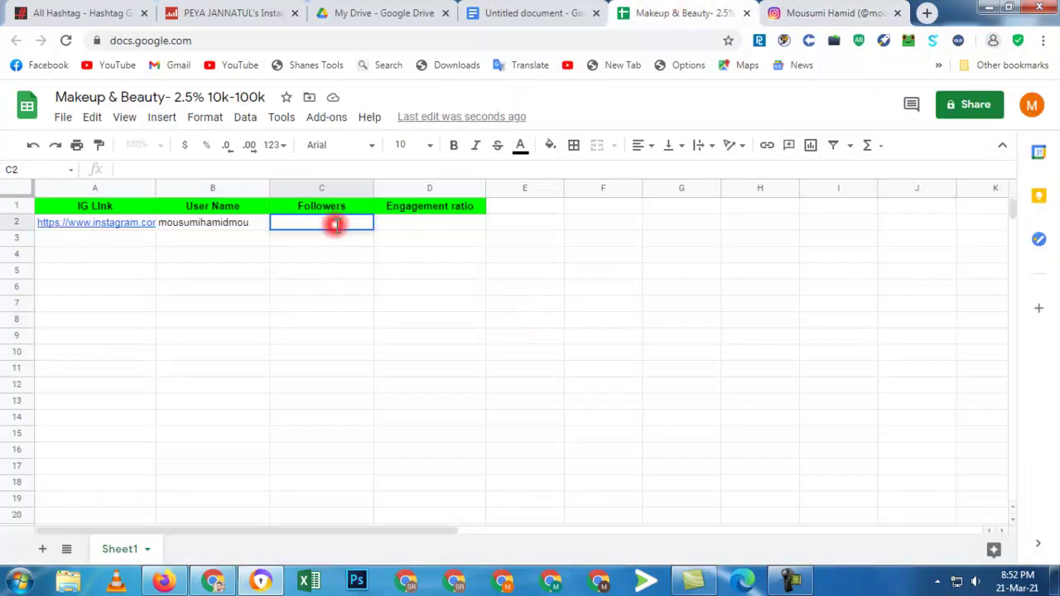
key(ctrl+v)
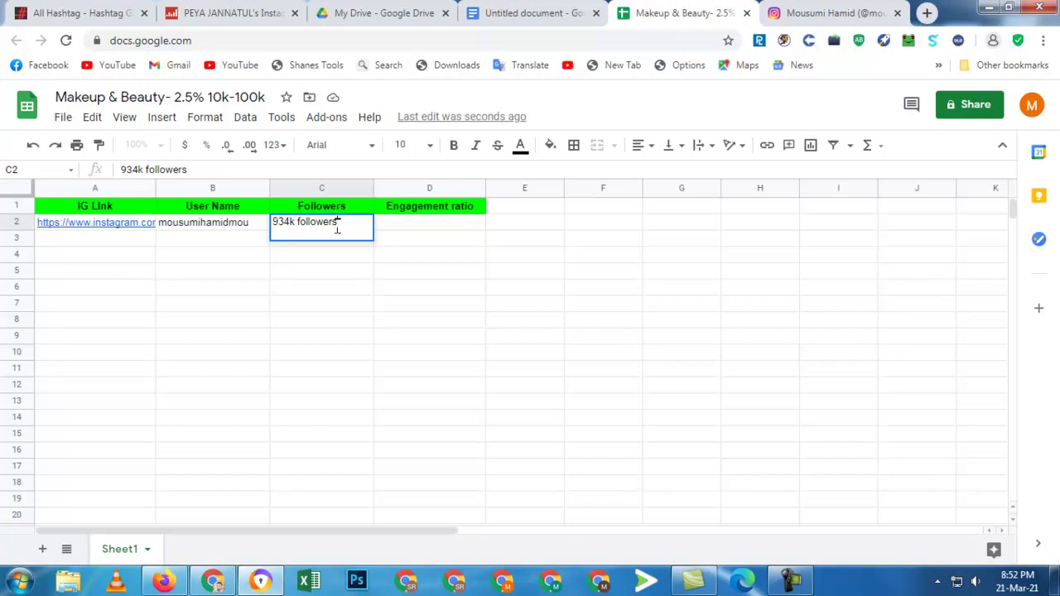
drag(325, 225, 296, 224)
key(BackSpace)
click(343, 292)
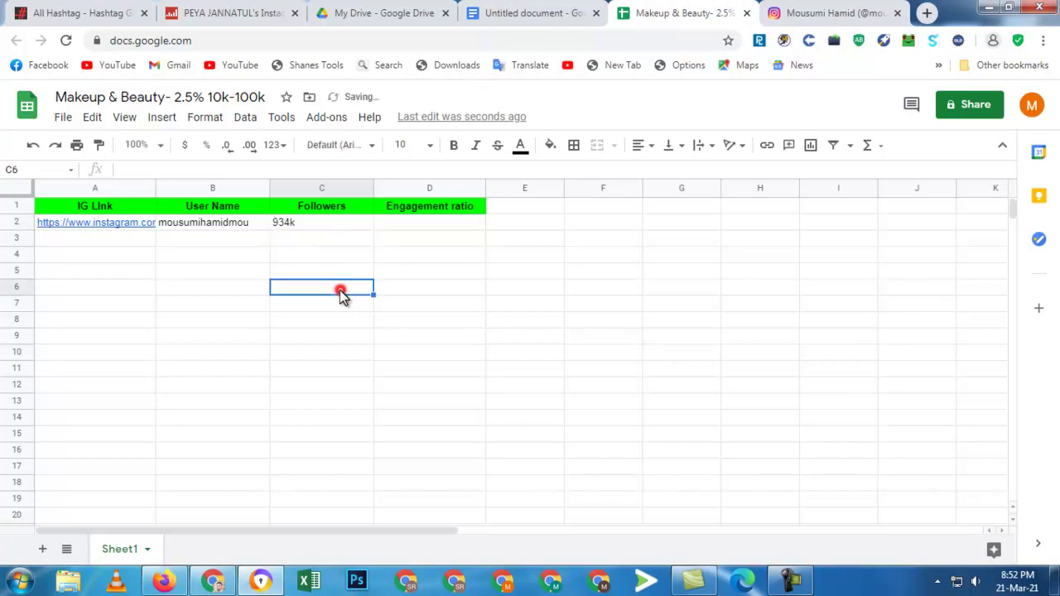
- Check the empty Engagement ratio column in the spreadsheet, and look through the Instagram profile and its posts
click(452, 220)
click(447, 207)
click(544, 291)
click(816, 10)
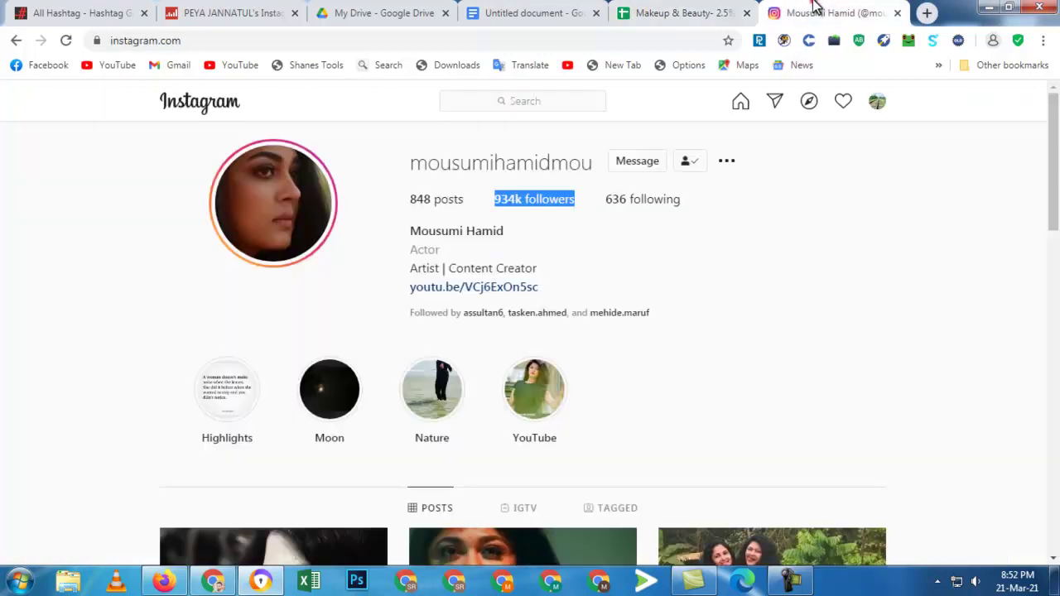
scroll(324, 339, down, 5)
scroll(321, 331, up, 5)
scroll(468, 265, down, 5)
scroll(497, 264, up, 5)
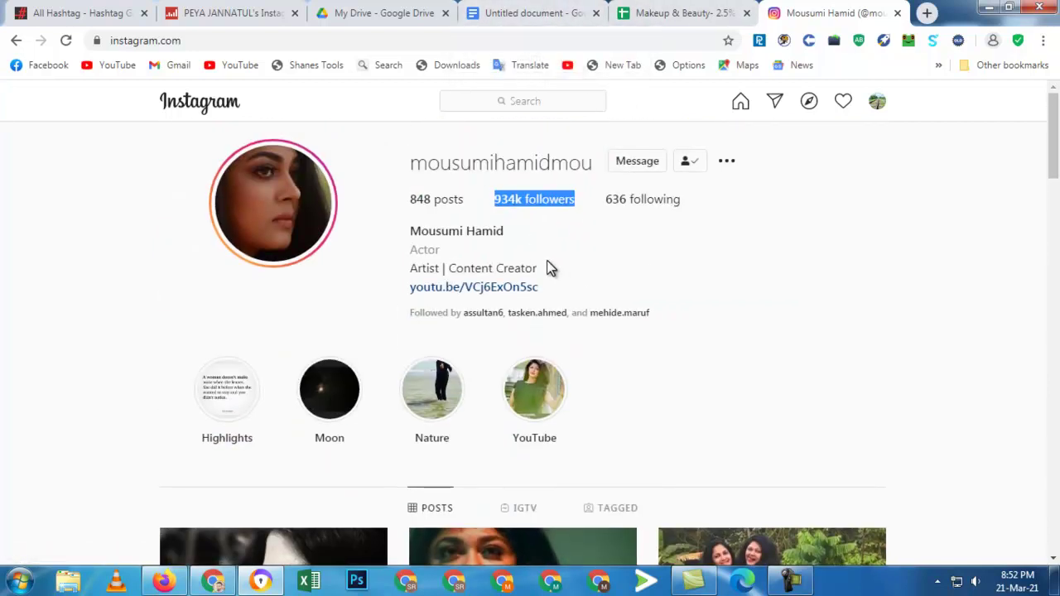
- Switch to the Social Blade page and examine its web address, returning to the Instagram profile
click(237, 12)
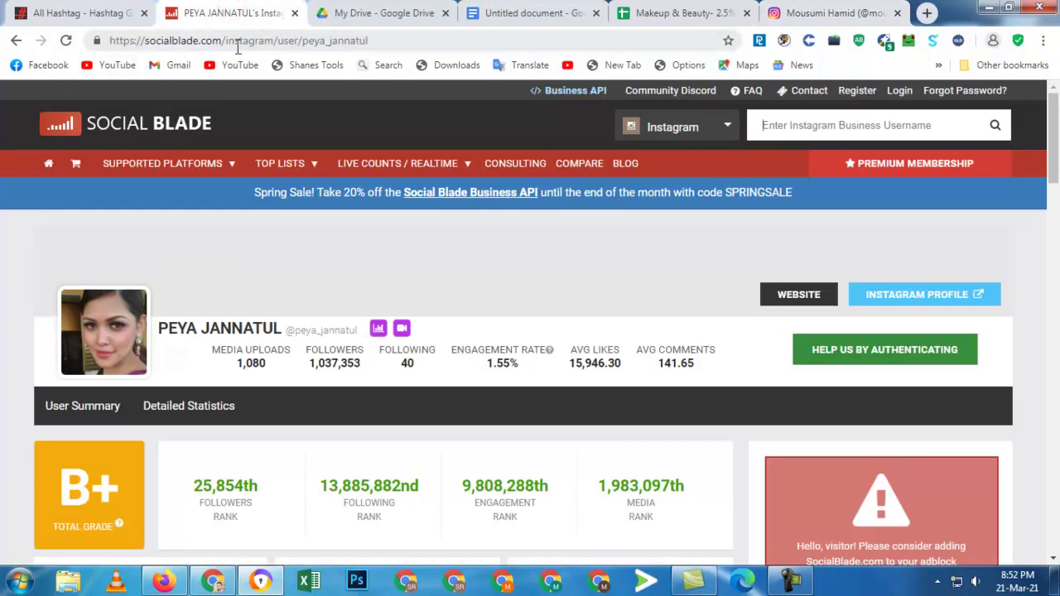
click(265, 41)
click(240, 39)
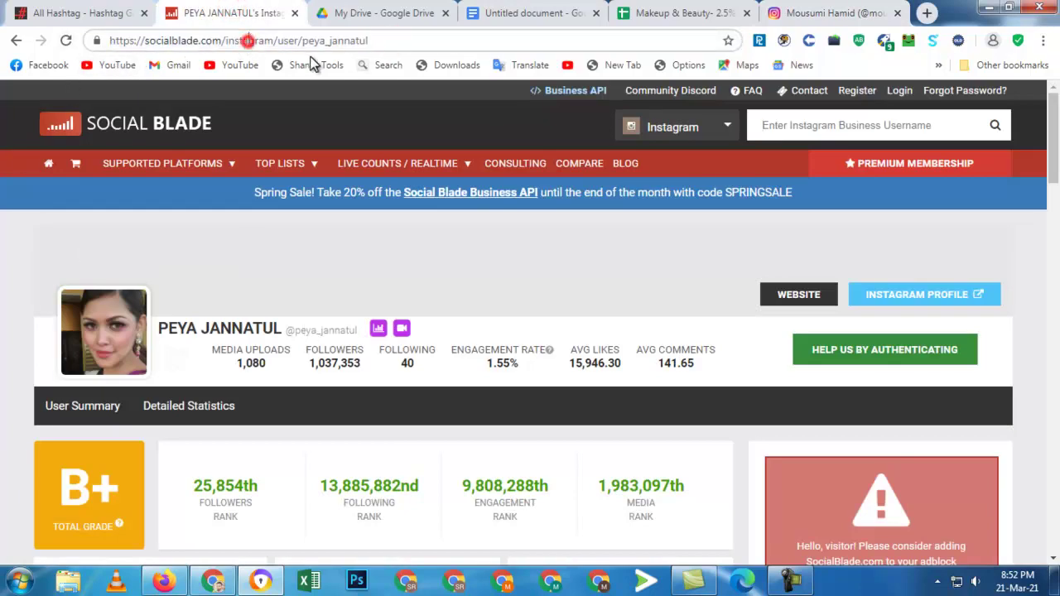
click(382, 41)
click(839, 7)
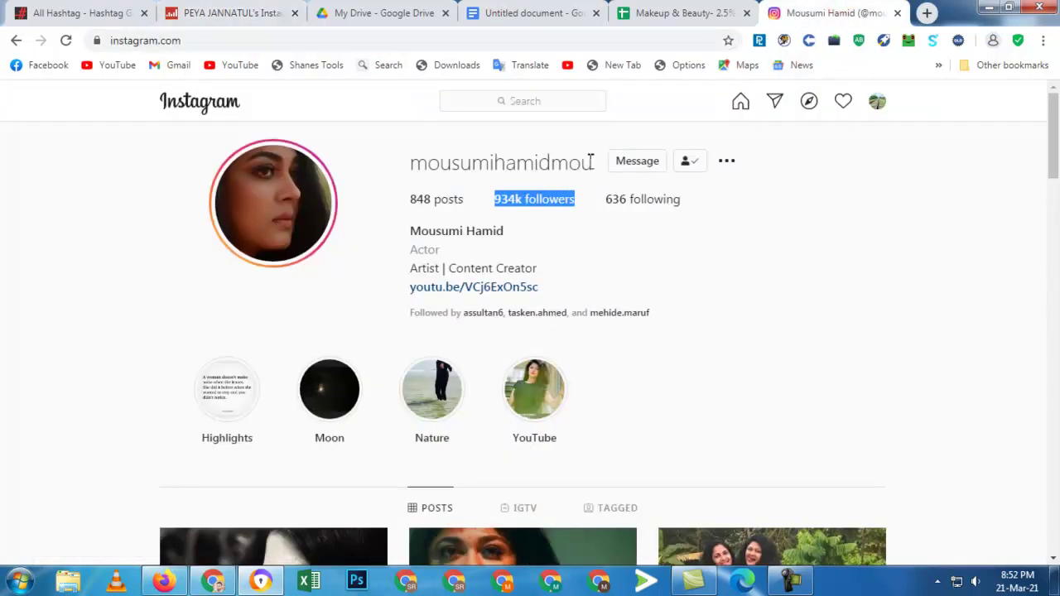
- Copy the user name from cell B2 and search for it on Social Blade with Instagram as the platform
click(663, 13)
click(213, 224)
right_click(213, 223)
click(246, 165)
click(252, 12)
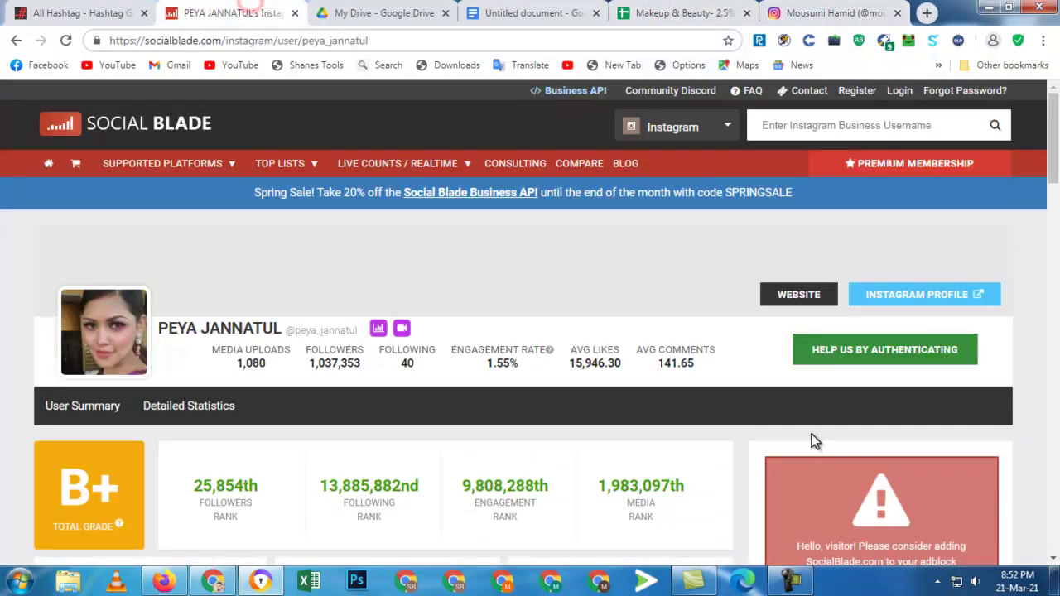
click(728, 139)
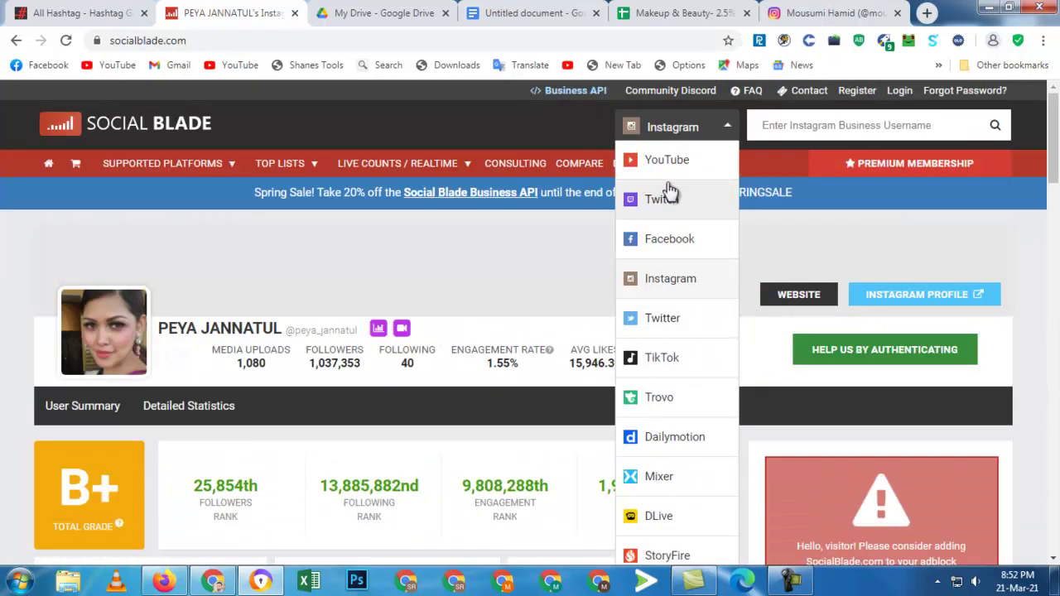
click(674, 281)
click(817, 126)
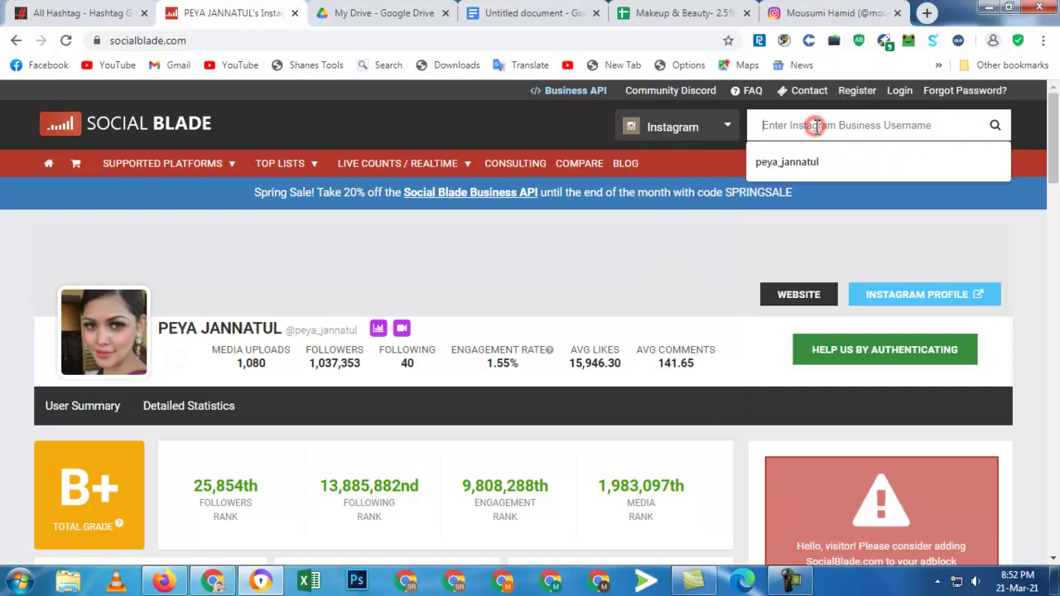
key(ctrl+v)
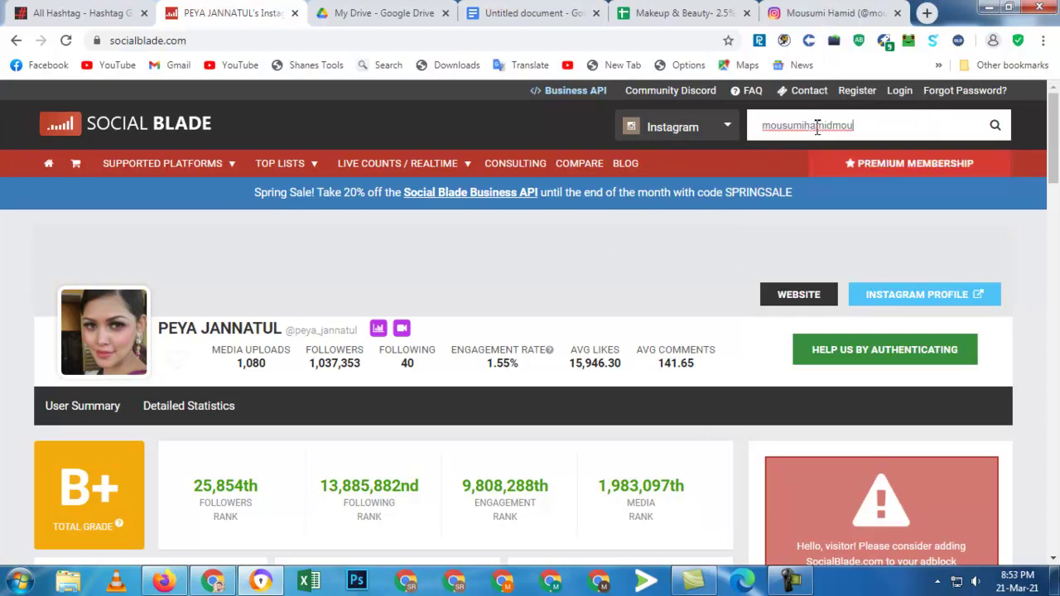
click(995, 126)
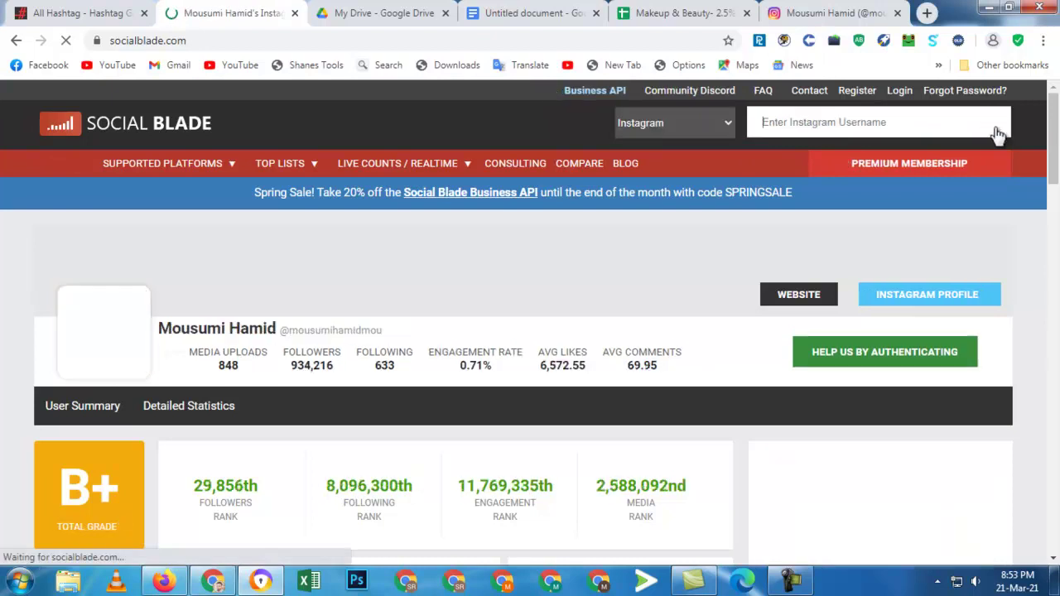
- Review the profile's Social Blade statistics and copy its engagement rate
scroll(619, 233, down, 1)
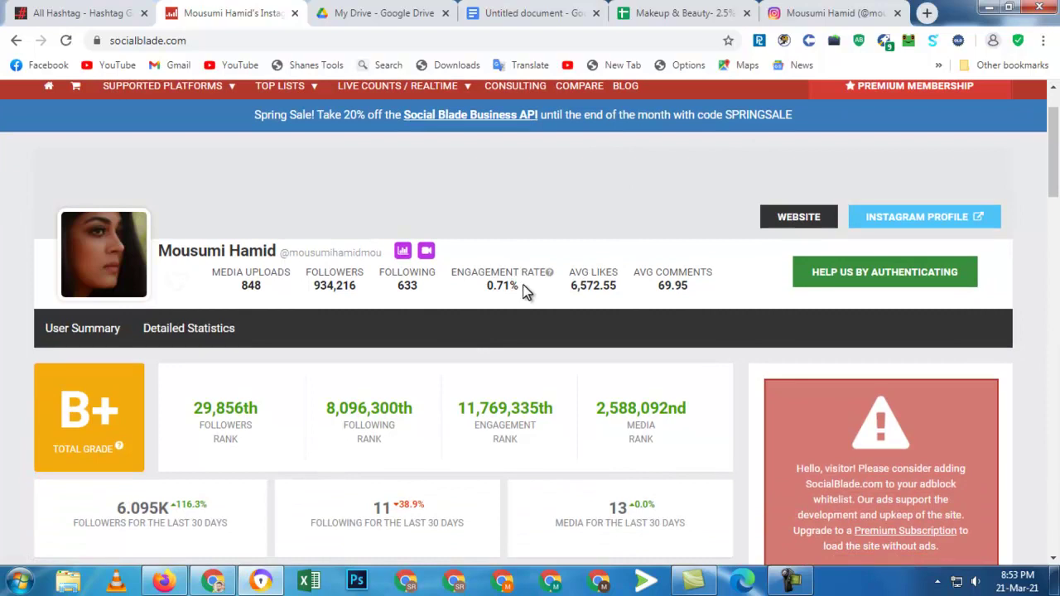
scroll(530, 285, up, 1)
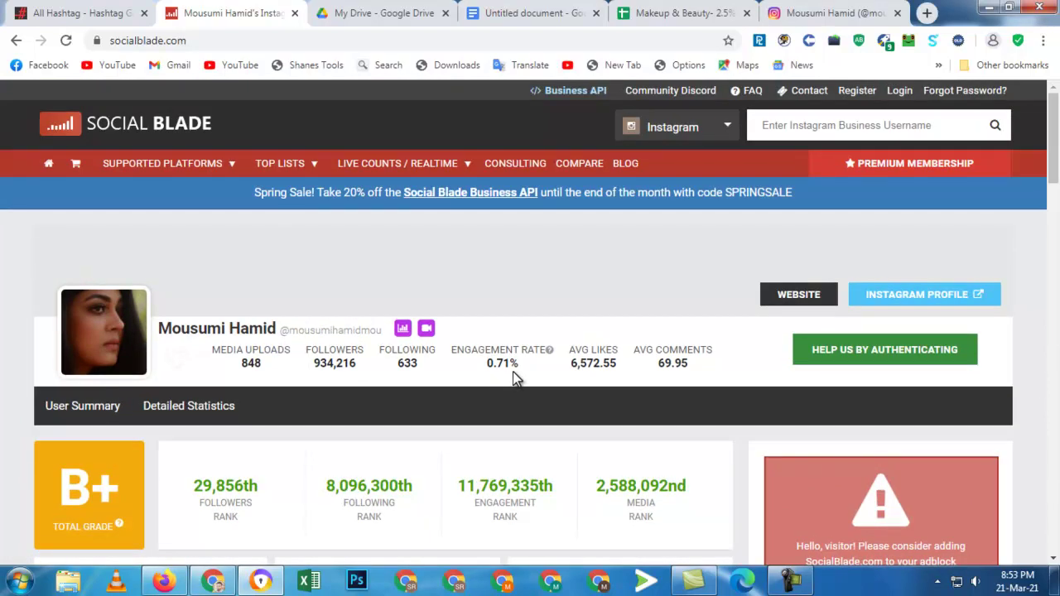
scroll(418, 354, down, 1)
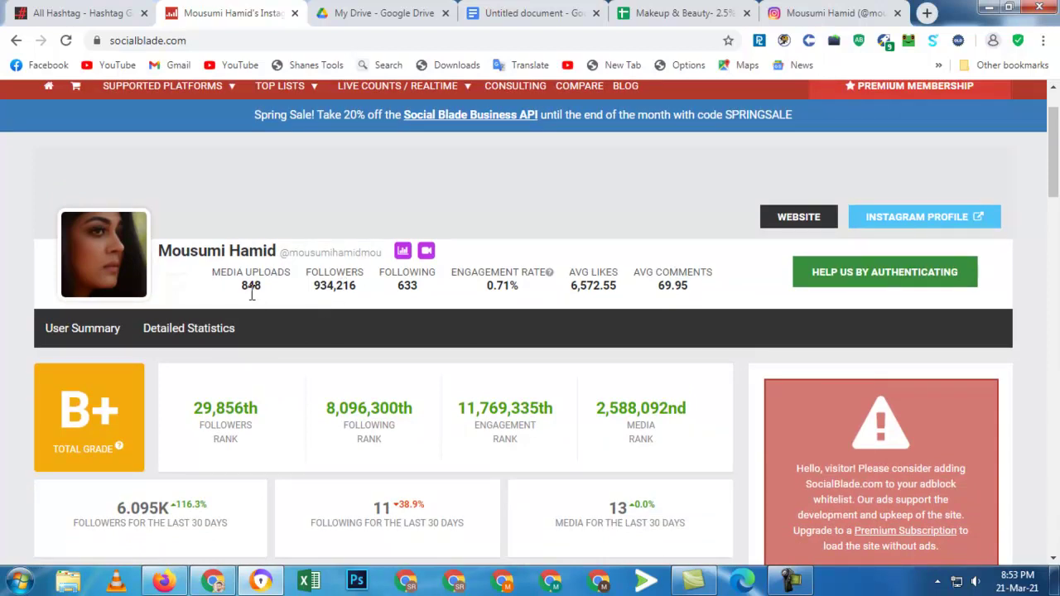
scroll(498, 328, down, 5)
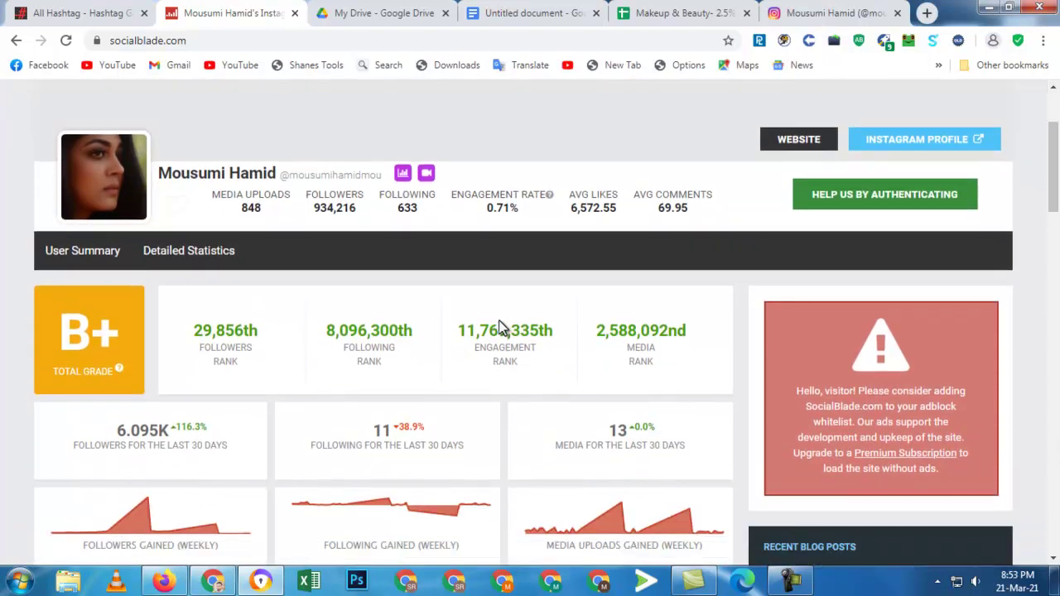
scroll(497, 332, up, 6)
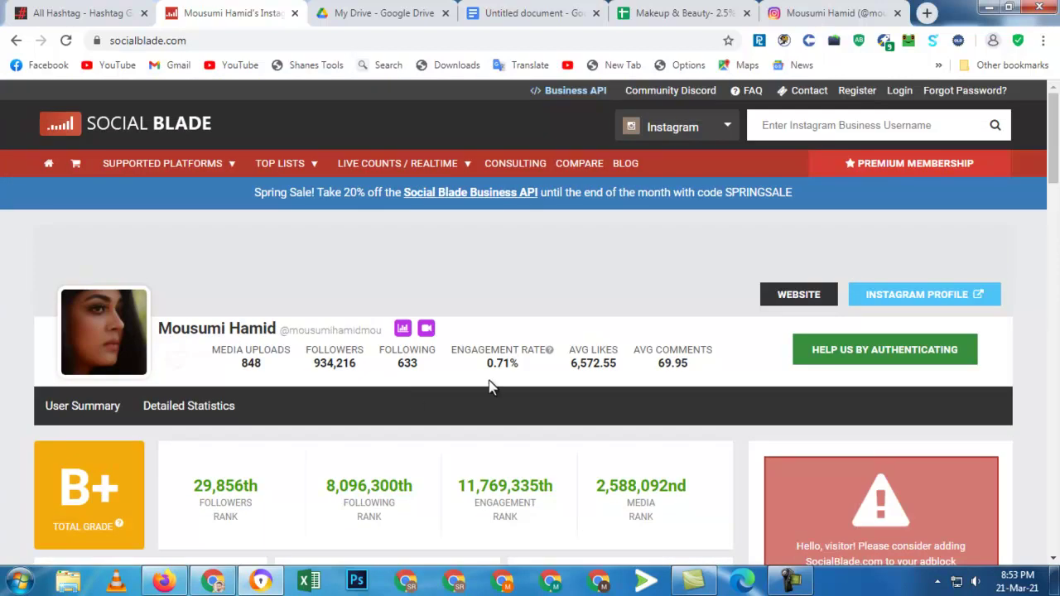
double_click(525, 366)
right_click(497, 362)
click(527, 371)
- Paste the engagement rate of 0.71% into cell D2 under Engagement ratio in the spreadsheet
click(703, 12)
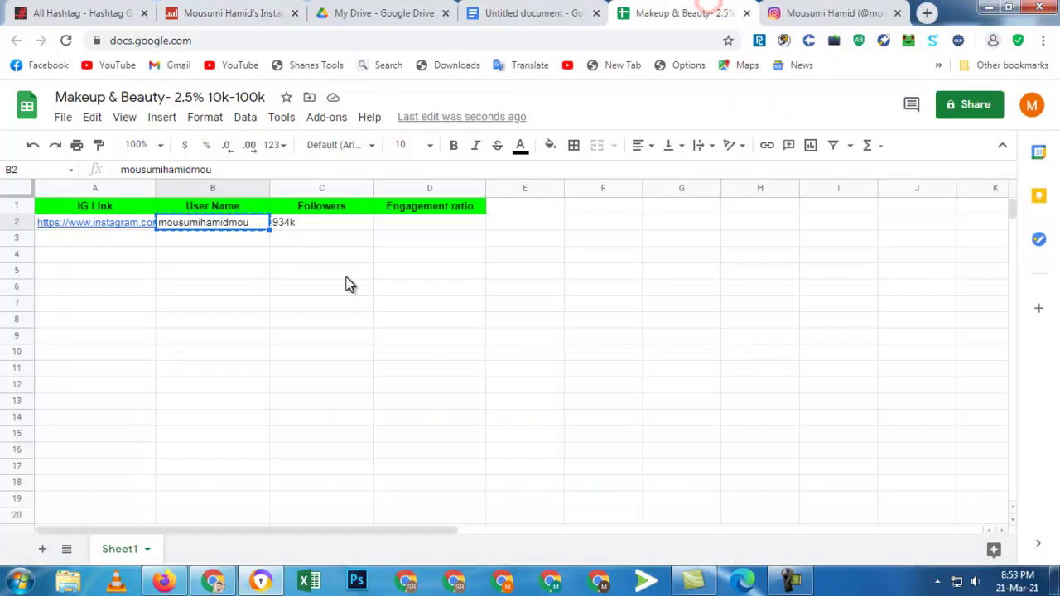
click(430, 224)
double_click(430, 224)
key(ctrl+v)
click(426, 300)
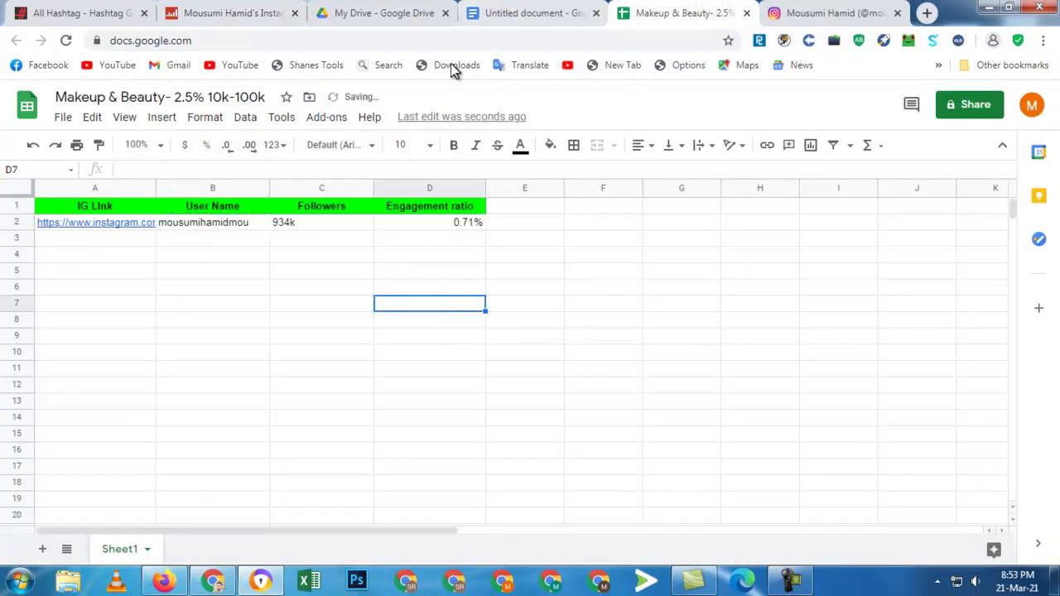
- Switch to the untitled Google Docs document and highlight the engagement rate, followers and categories requirements
click(575, 212)
click(571, 11)
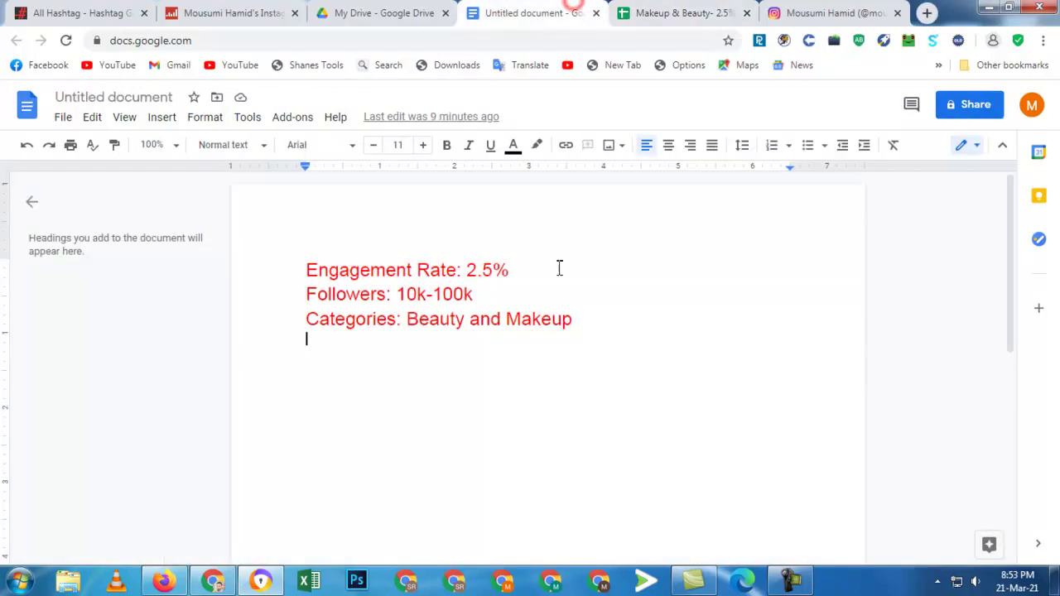
click(595, 321)
drag(595, 321, 294, 272)
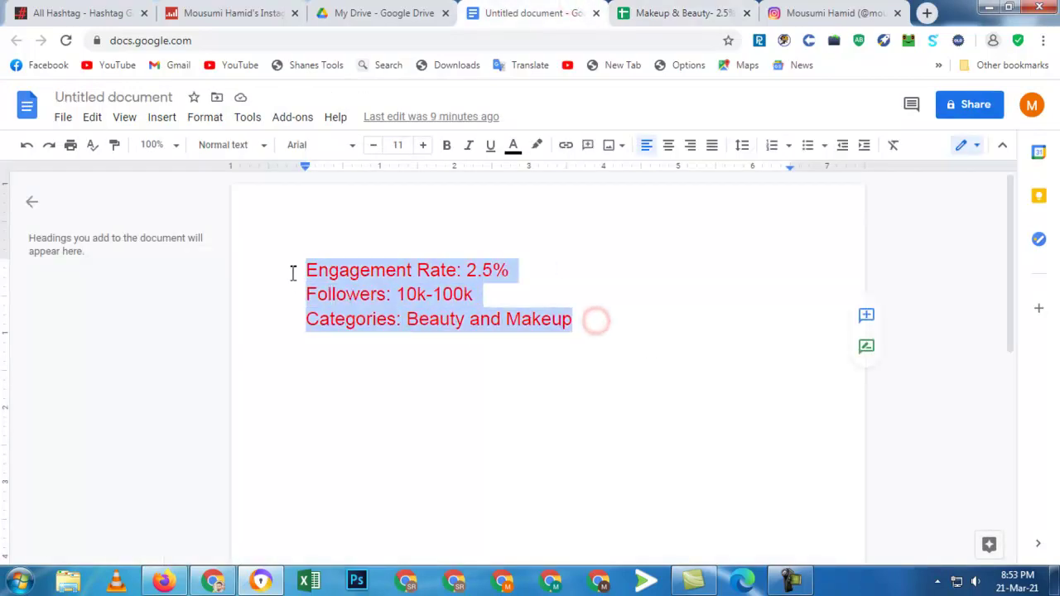
- Review the engagement rate, followers range and category requirements listed in the document
click(407, 382)
drag(590, 323, 307, 281)
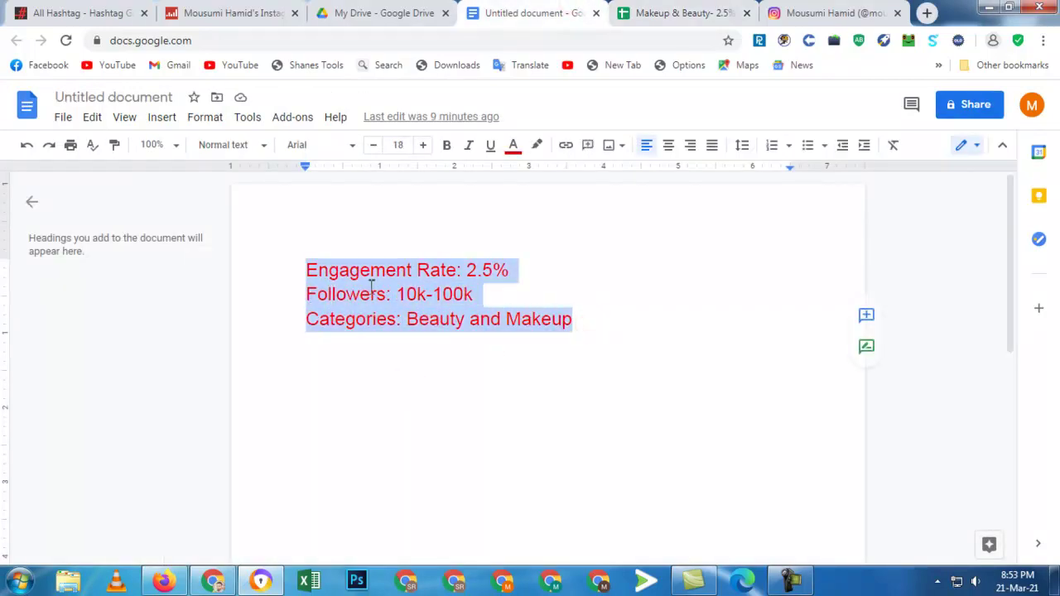
click(548, 270)
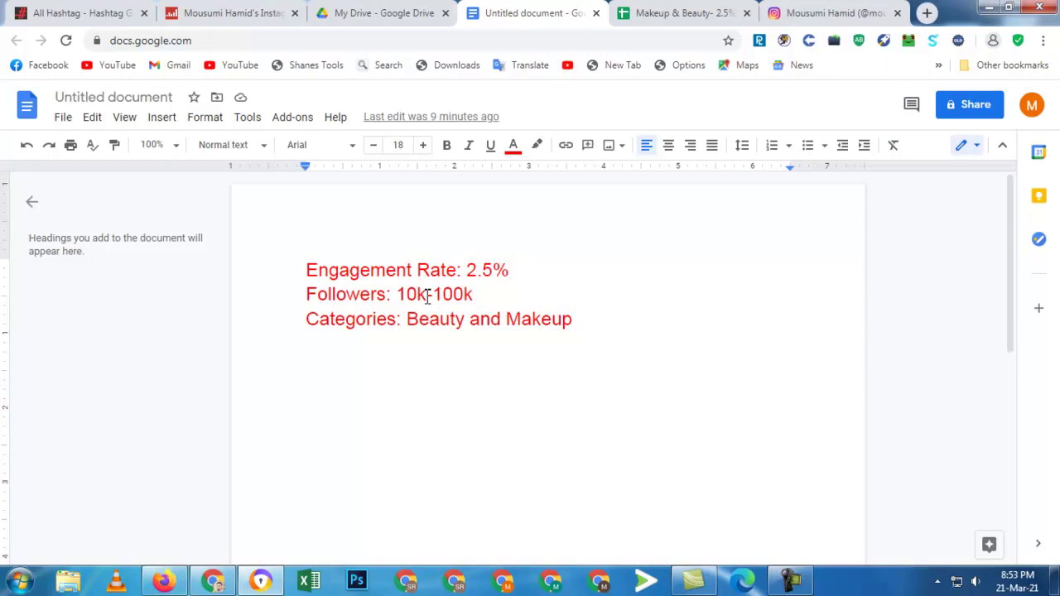
drag(474, 294, 399, 295)
click(430, 357)
drag(472, 323, 414, 328)
drag(584, 321, 415, 328)
drag(575, 322, 506, 323)
click(509, 390)
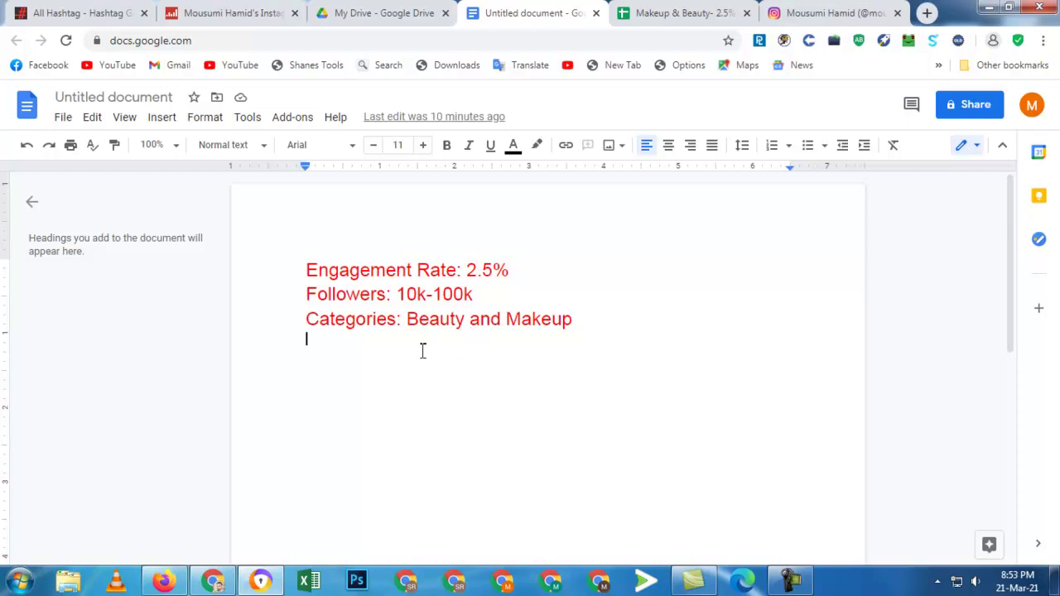
- Copy the word "Beauty" from the Categories line of the document
drag(467, 319, 408, 322)
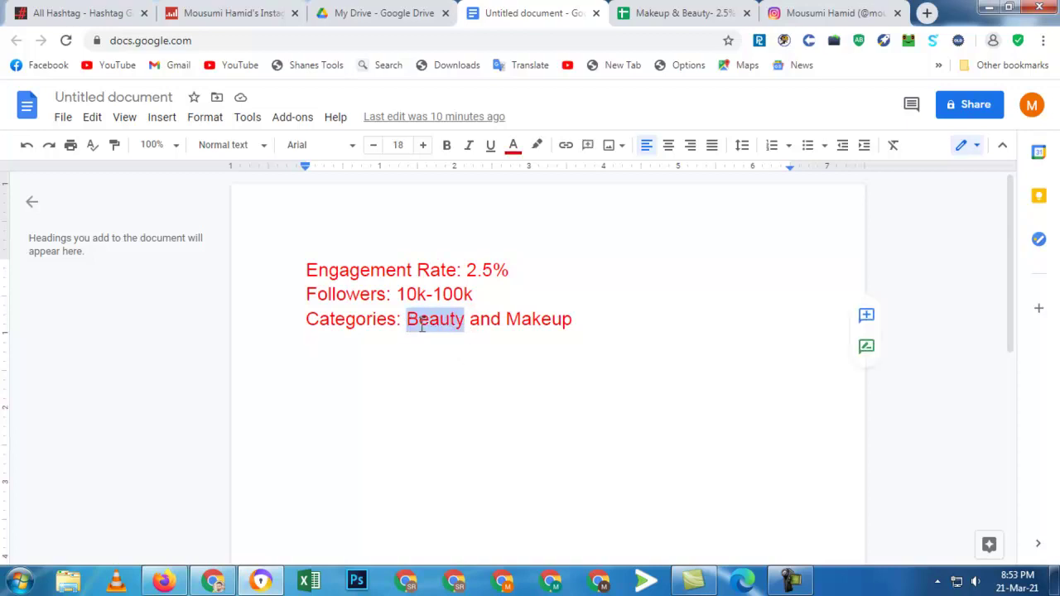
right_click(427, 323)
click(475, 167)
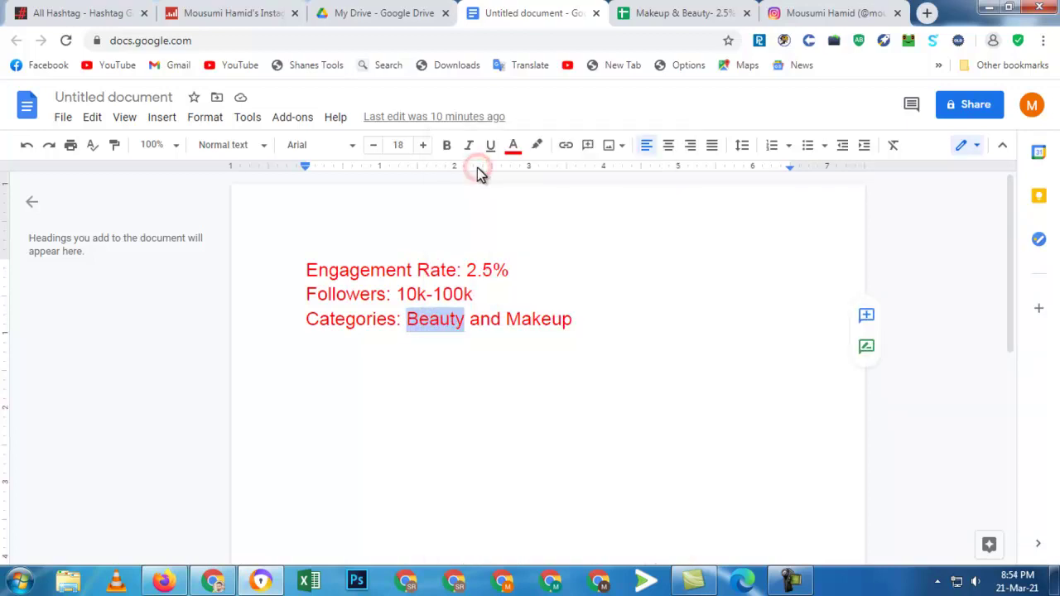
- Switch to the All Hashtag generator page and enter "Beauty" as the keyword
click(50, 12)
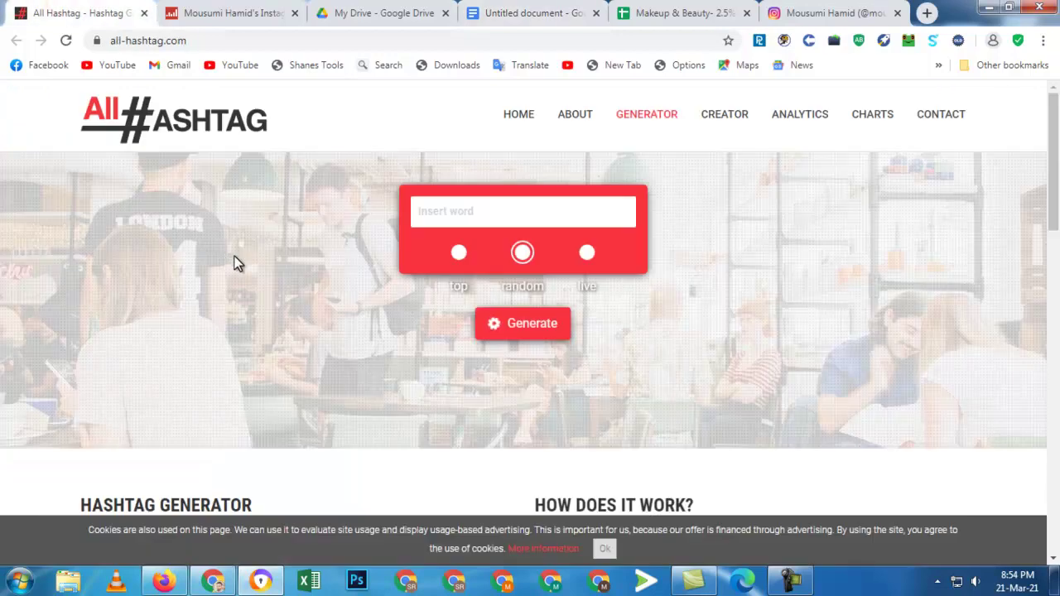
click(248, 40)
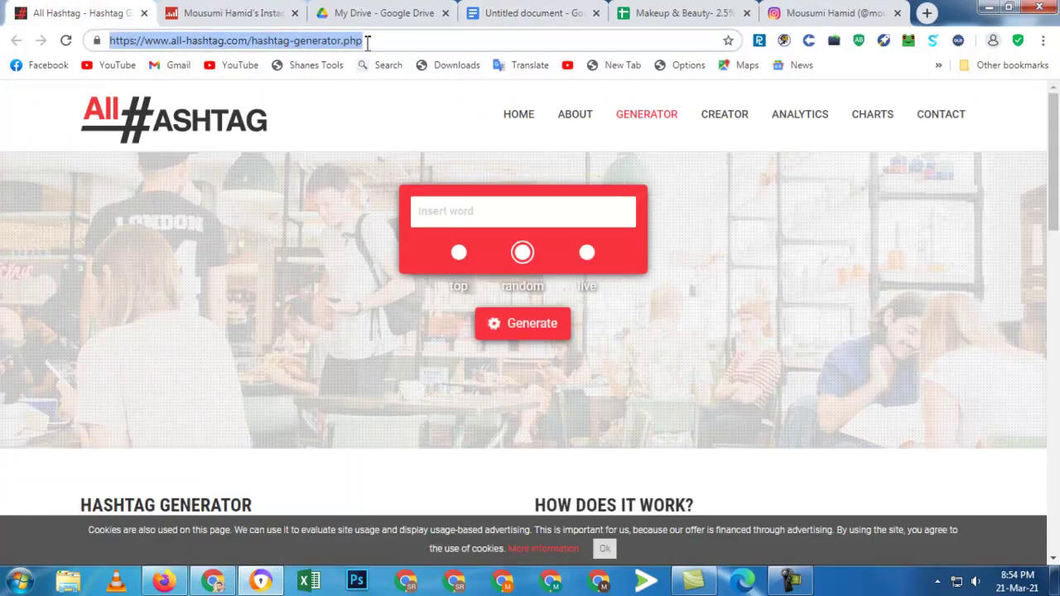
click(402, 40)
click(374, 36)
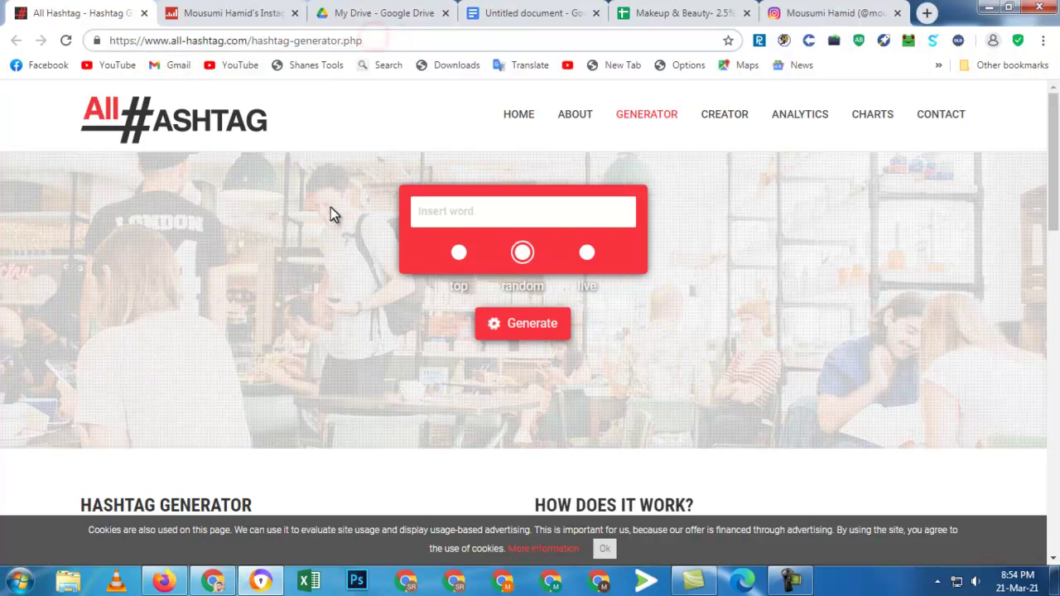
click(464, 211)
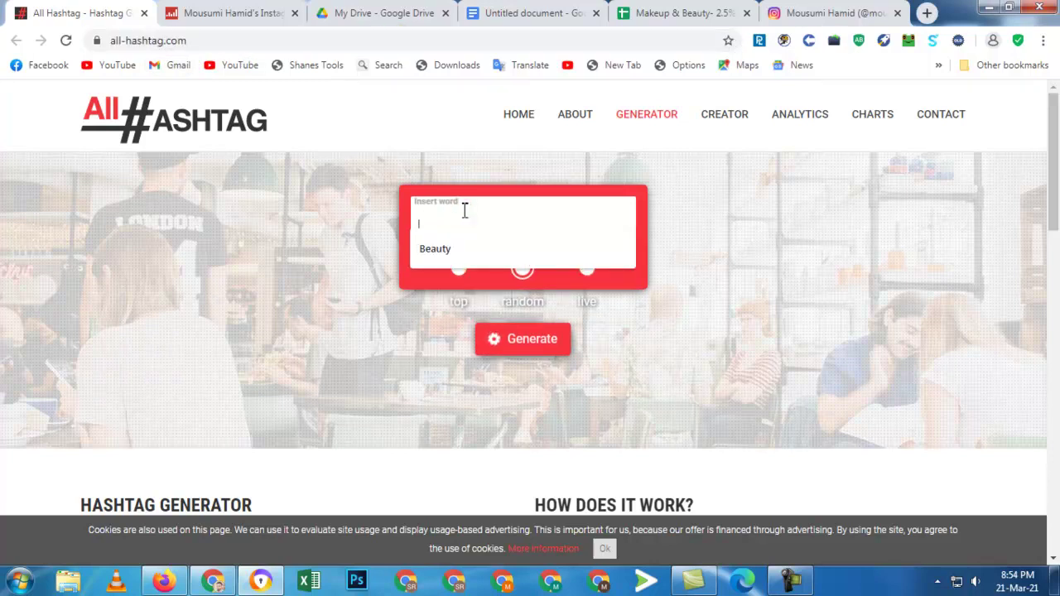
click(325, 207)
click(434, 212)
key(Down)
key(Return)
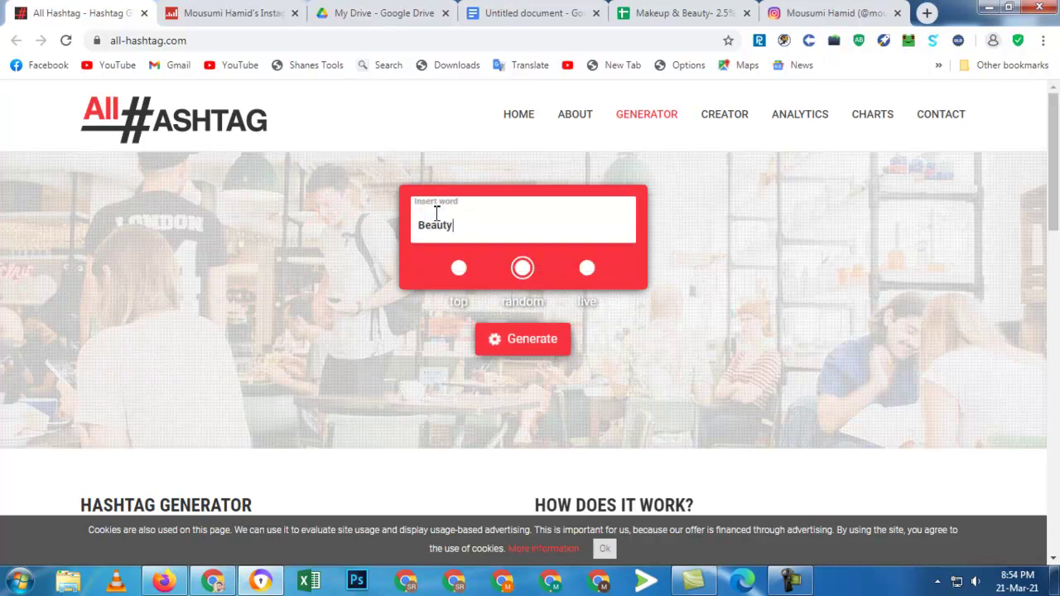
- Generate hashtags for the keyword with the top option selected
click(459, 273)
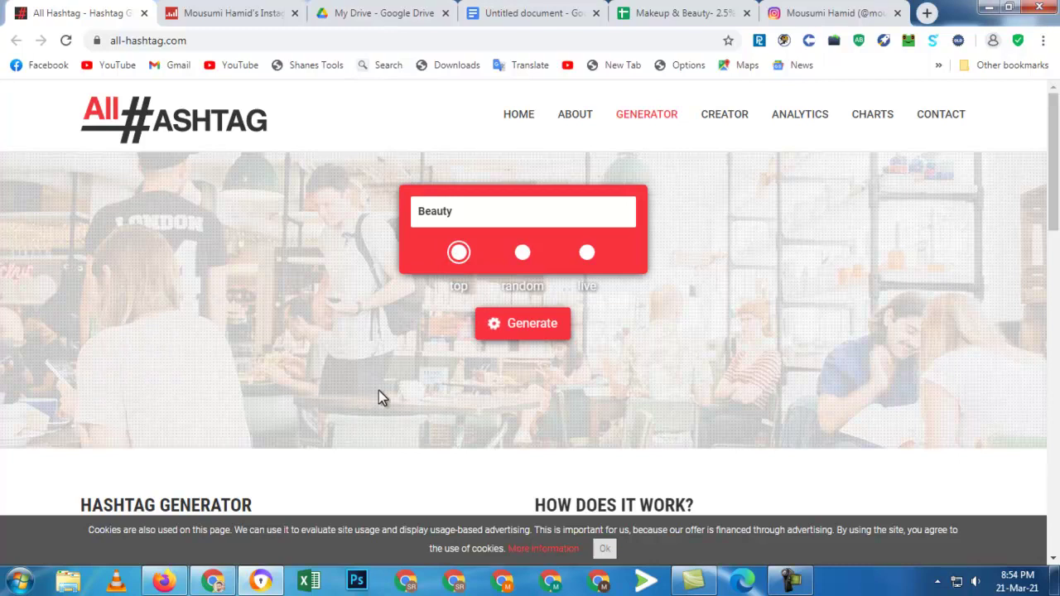
scroll(379, 390, down, 3)
scroll(370, 394, down, 6)
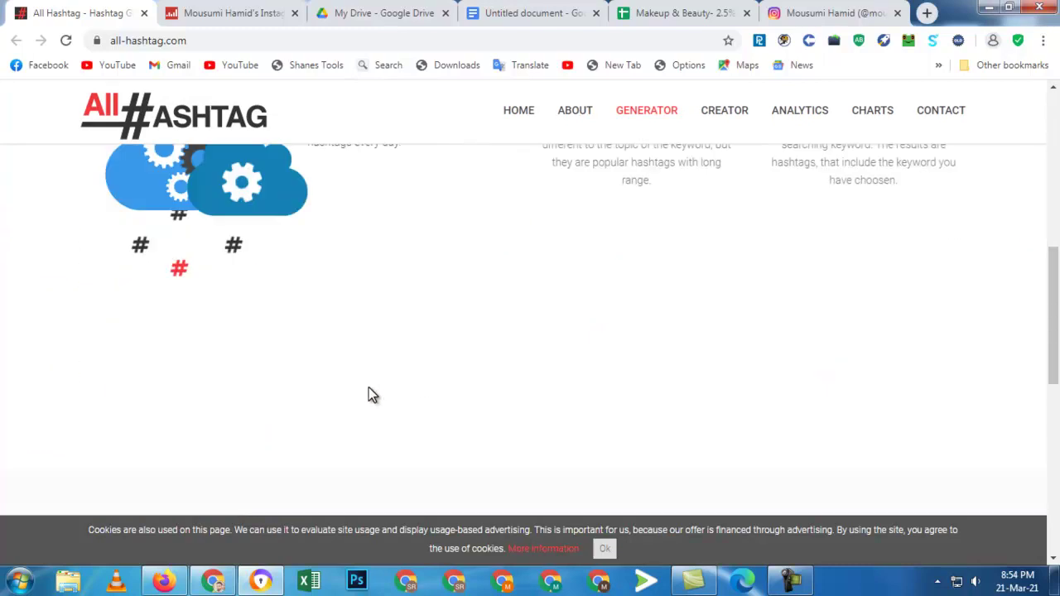
scroll(370, 395, up, 3)
scroll(367, 388, up, 4)
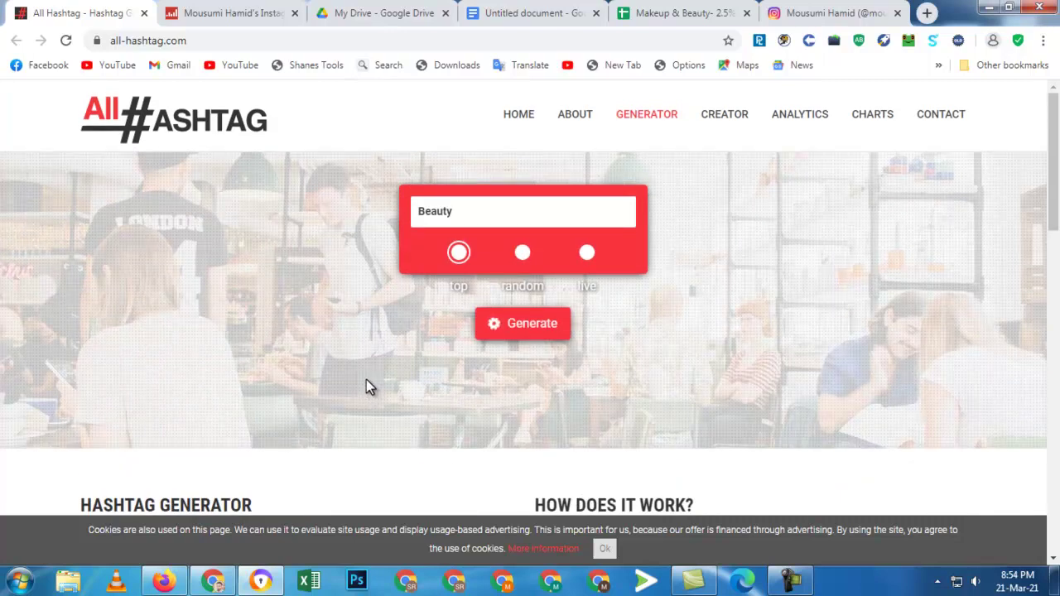
click(520, 324)
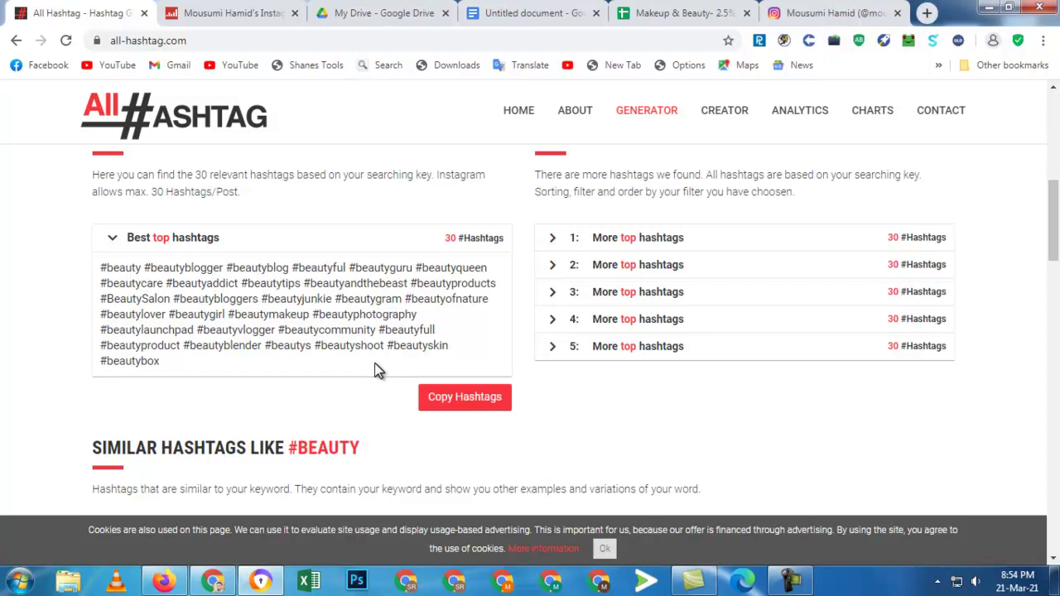
- Look over the best top hashtags and copy "beautyblogger" from the list
scroll(373, 369, up, 1)
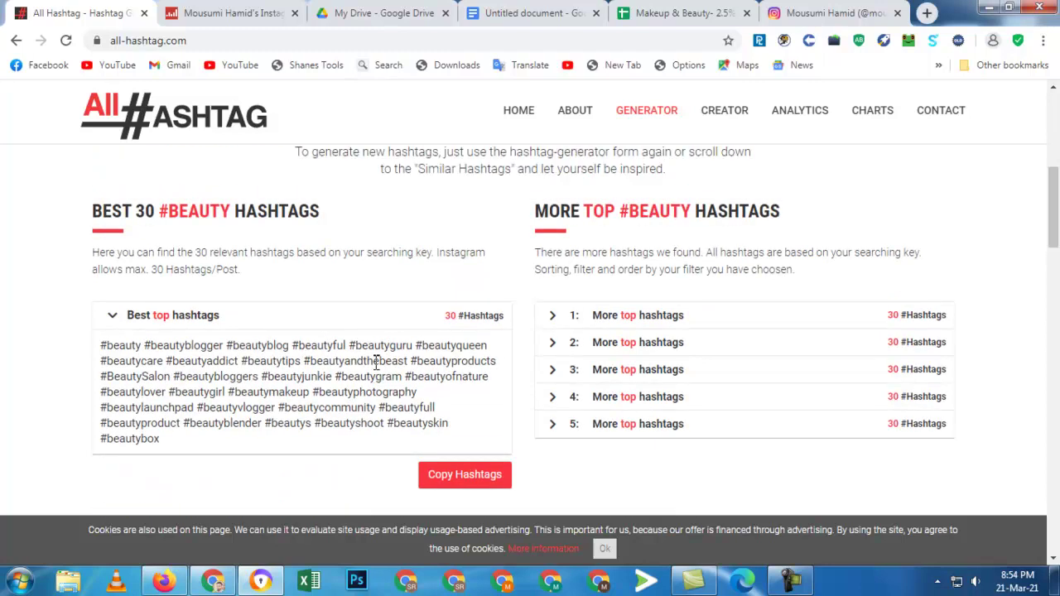
double_click(192, 345)
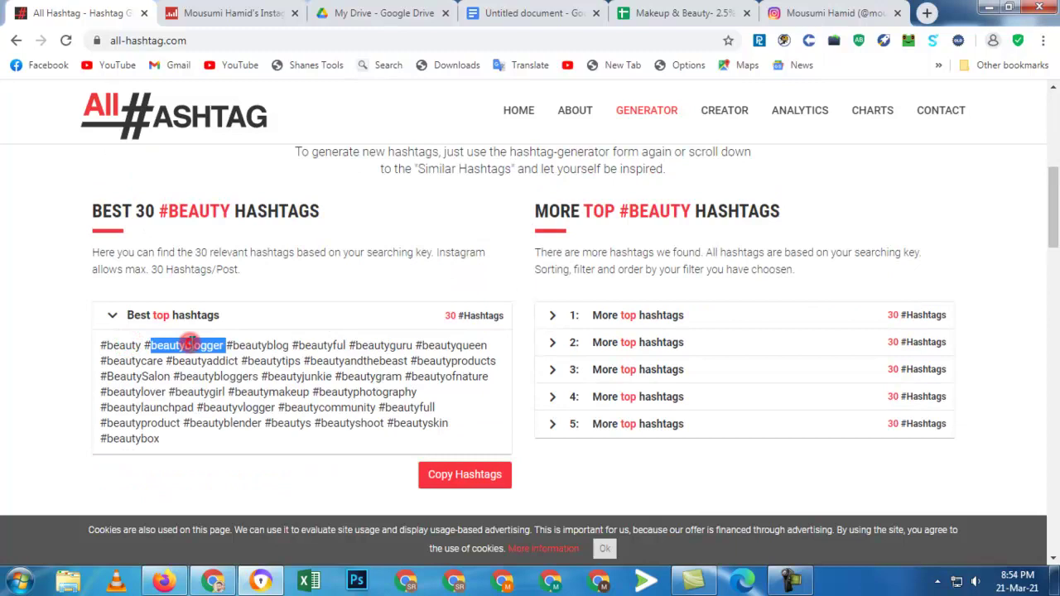
click(271, 348)
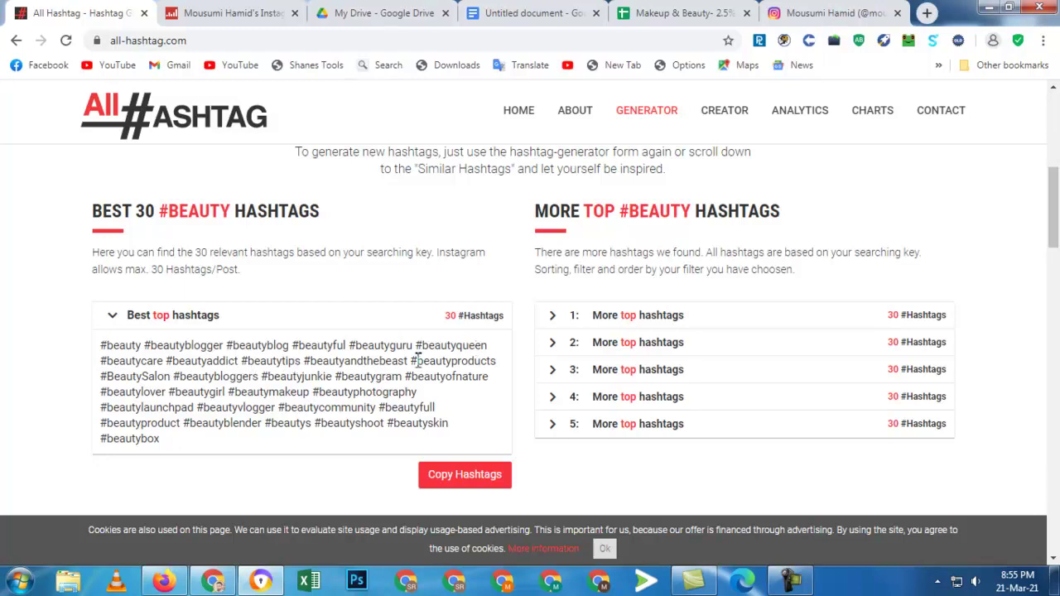
double_click(201, 346)
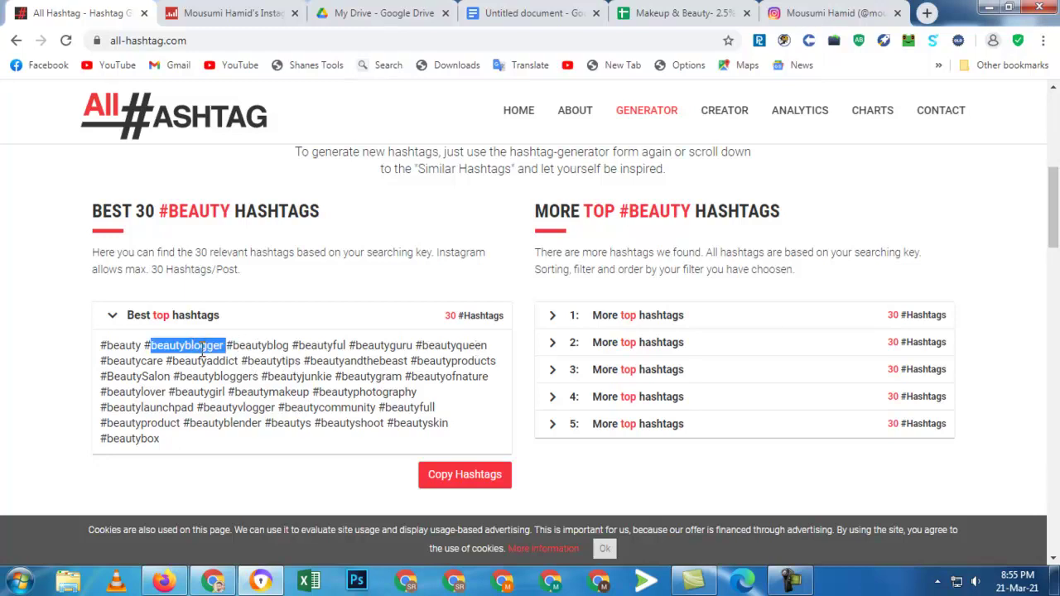
right_click(198, 347)
click(223, 360)
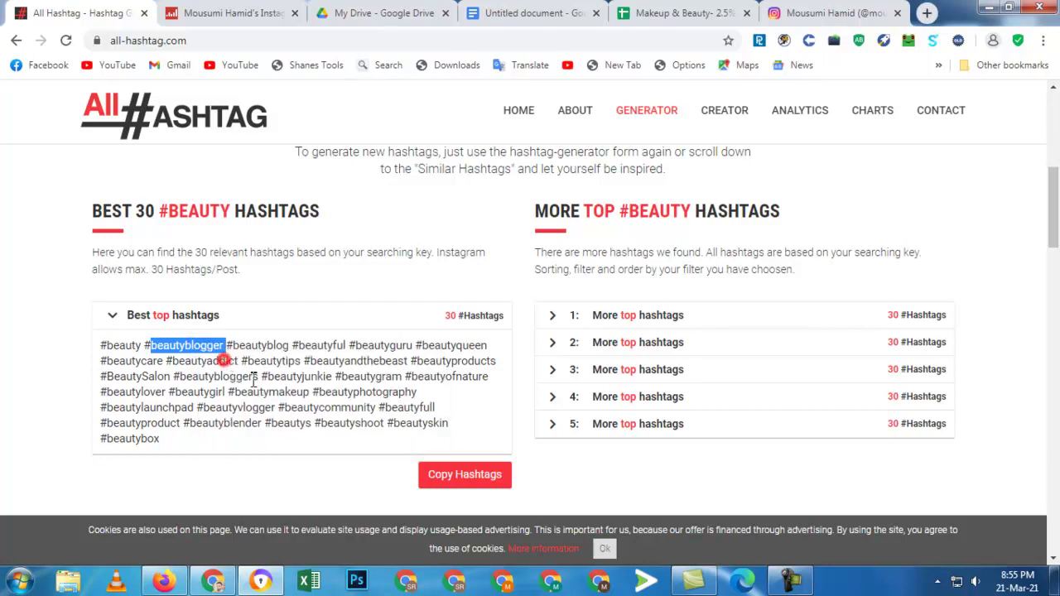
- Search Instagram for "beautyblogger" and open the #beautyblogger hashtag page
click(818, 7)
click(520, 101)
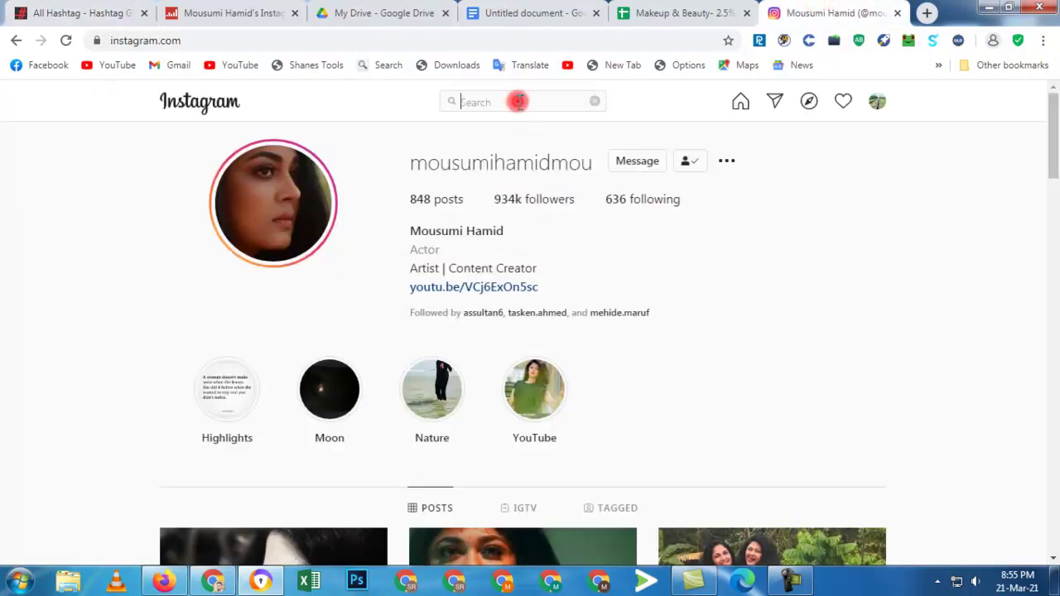
key(ctrl+v)
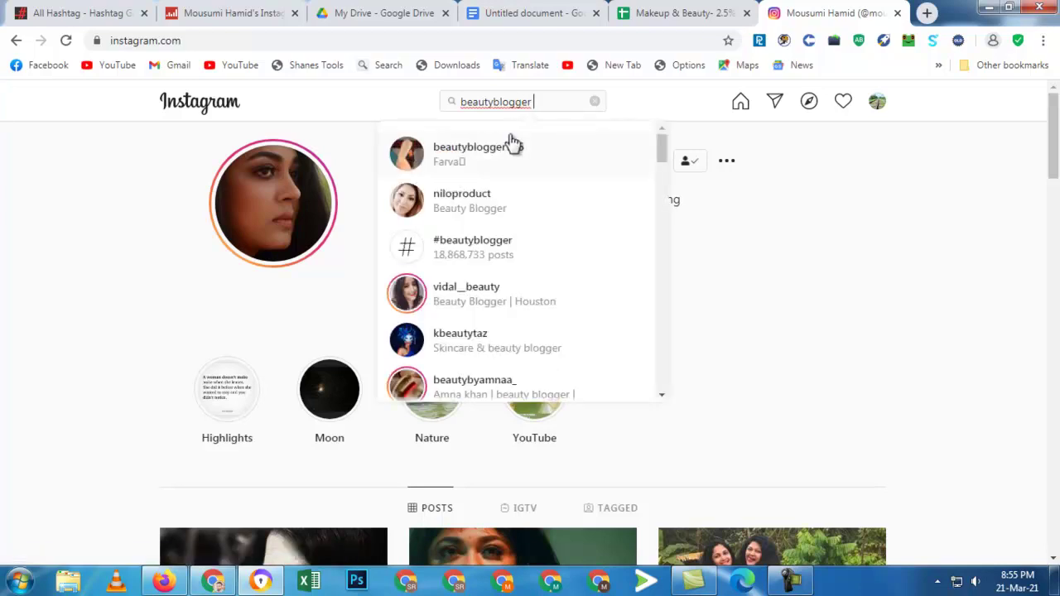
click(492, 255)
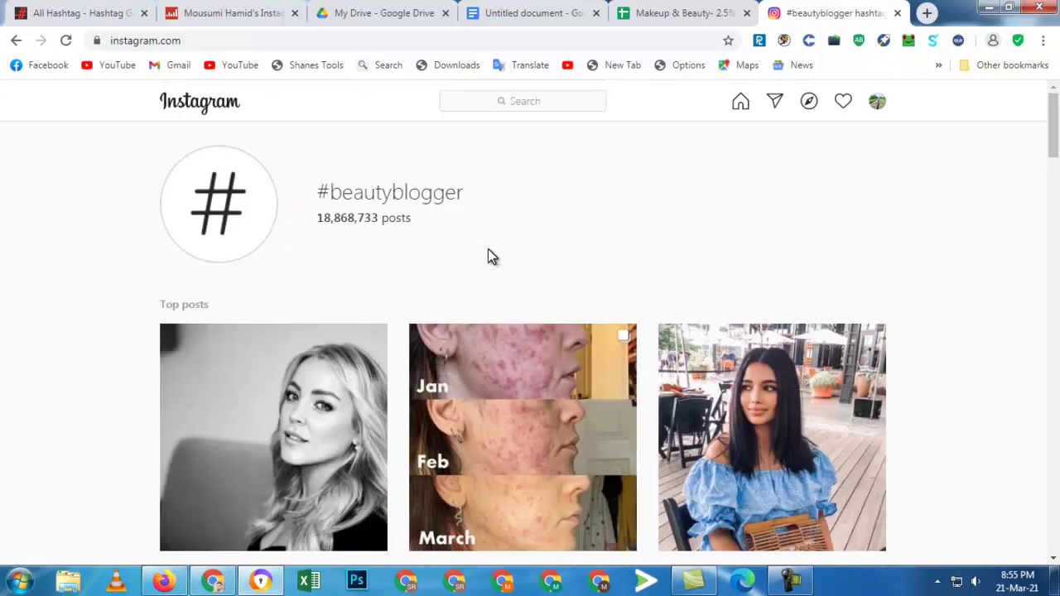
- Return to the Google Docs requirements document and change the text colour of "10k-100k" to black
click(525, 15)
click(580, 358)
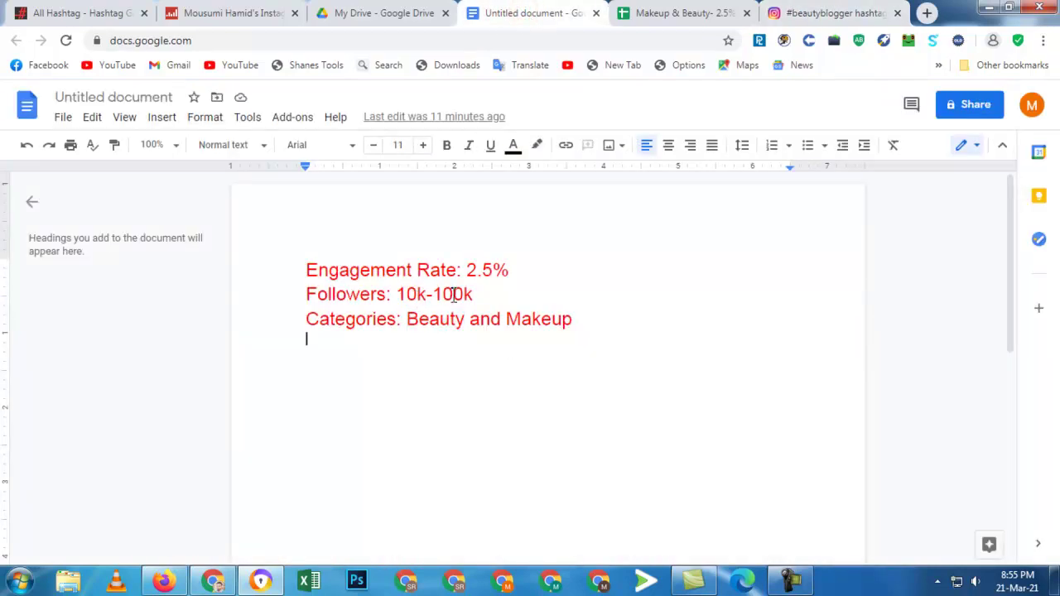
drag(480, 295, 400, 296)
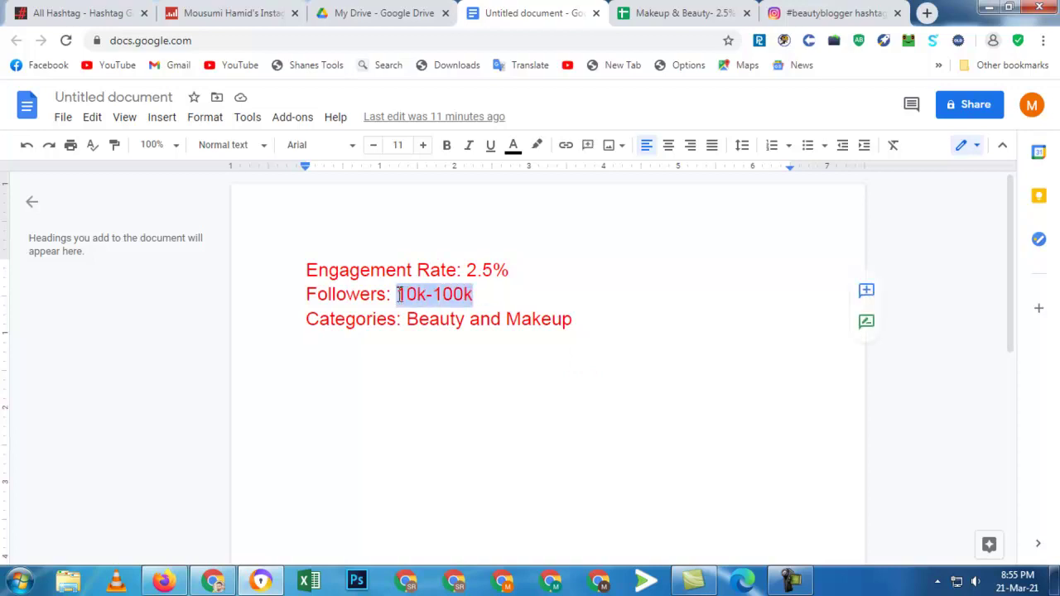
click(513, 149)
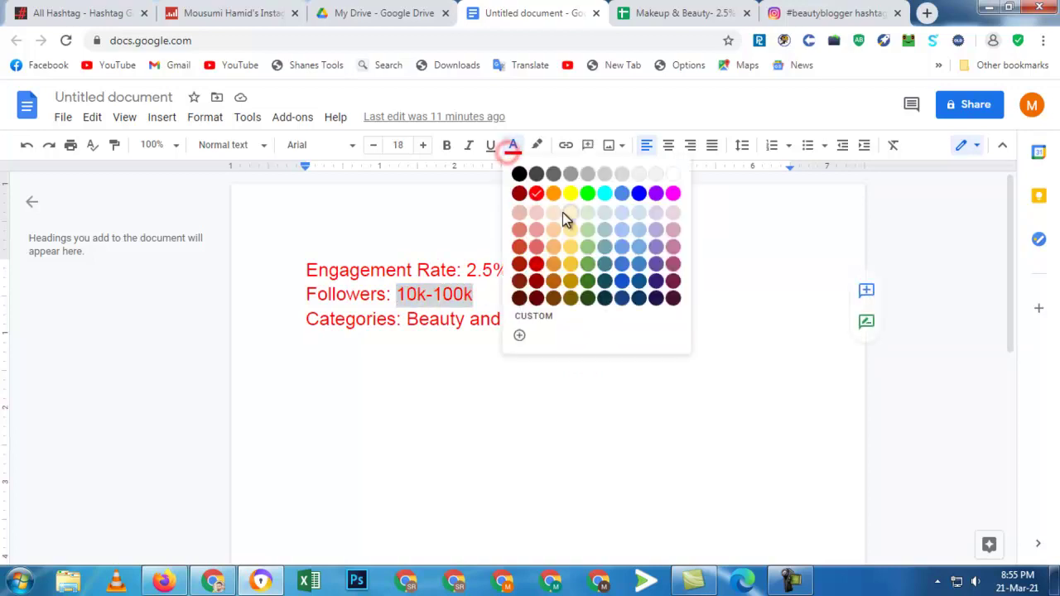
click(519, 176)
click(559, 290)
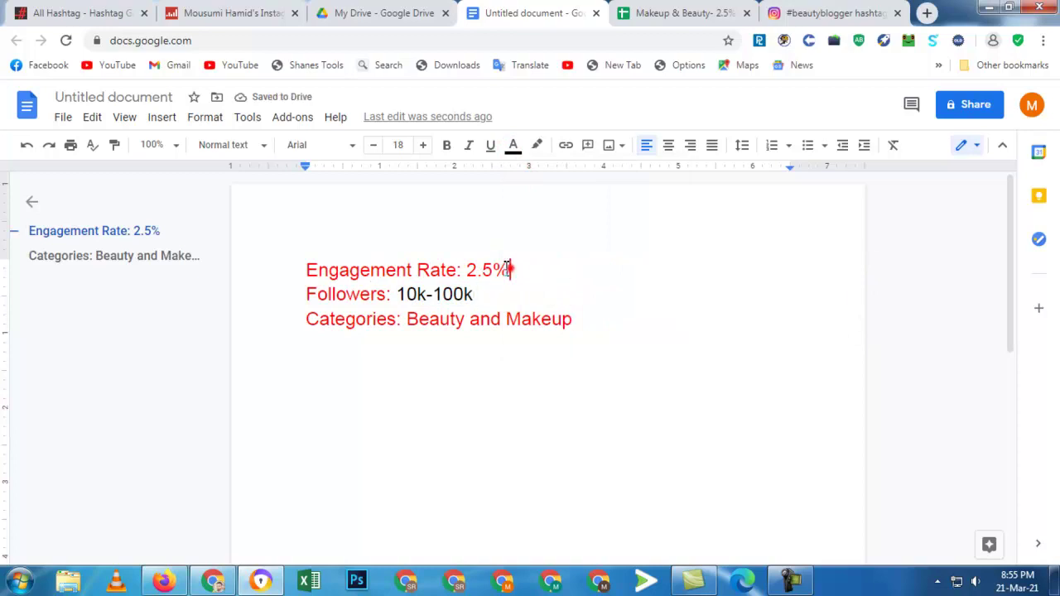
- Change the text colour of the "2.5%" engagement rate to black
drag(466, 270, 510, 270)
click(514, 148)
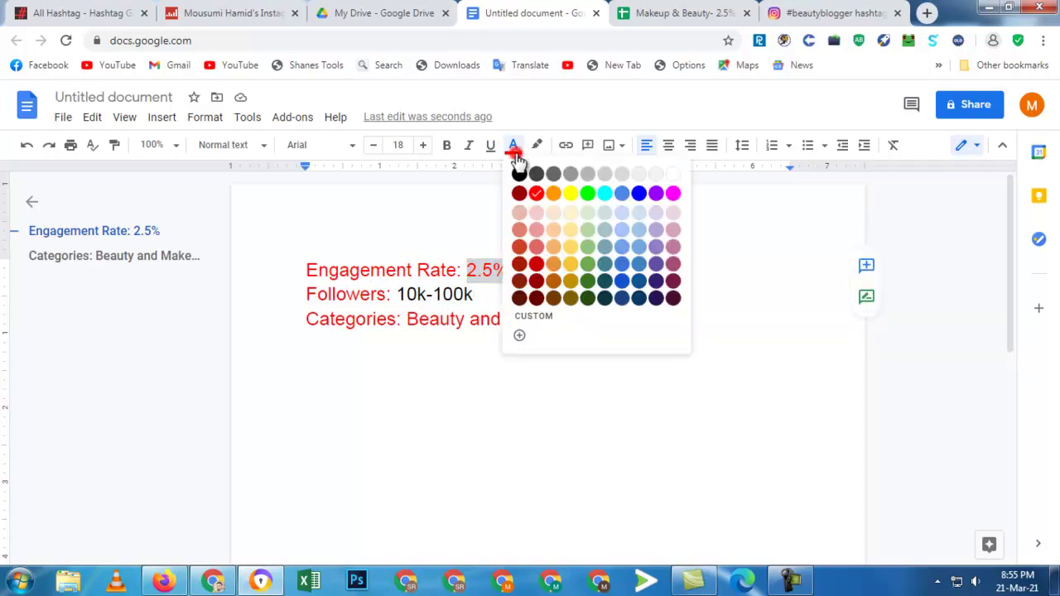
click(518, 172)
click(564, 251)
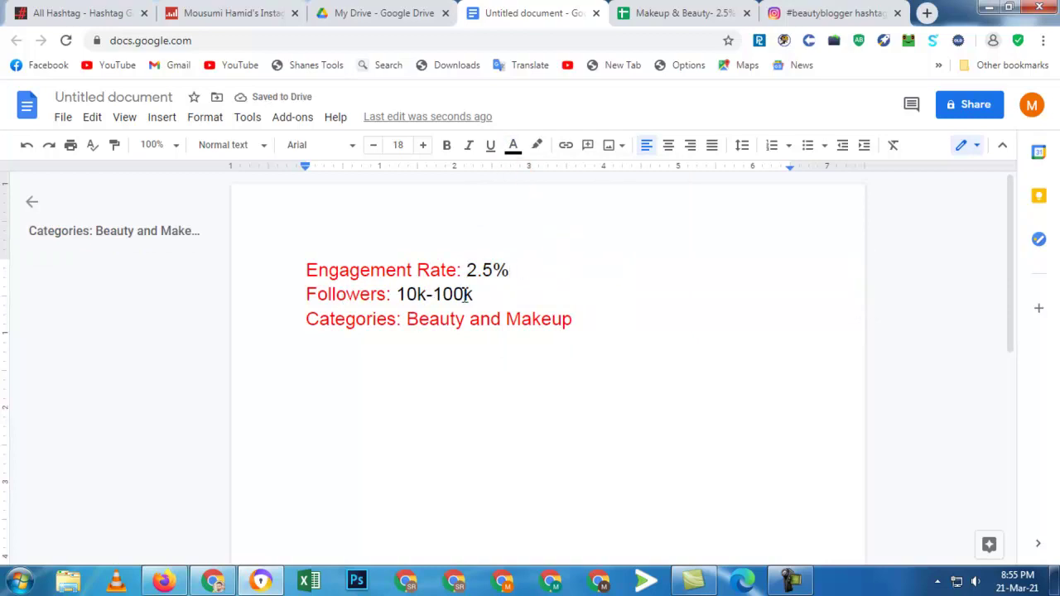
double_click(458, 319)
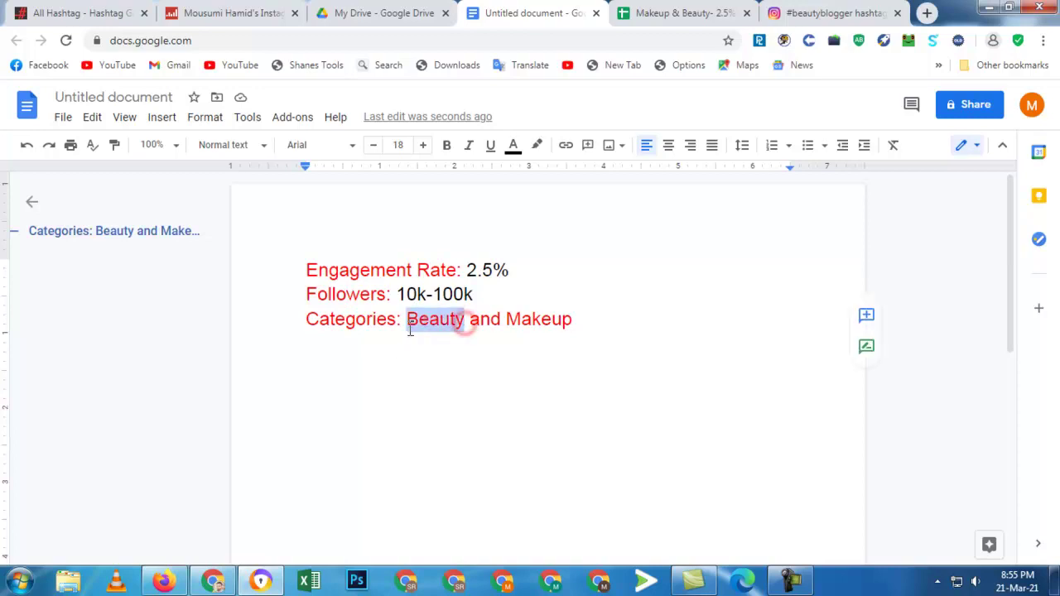
click(430, 325)
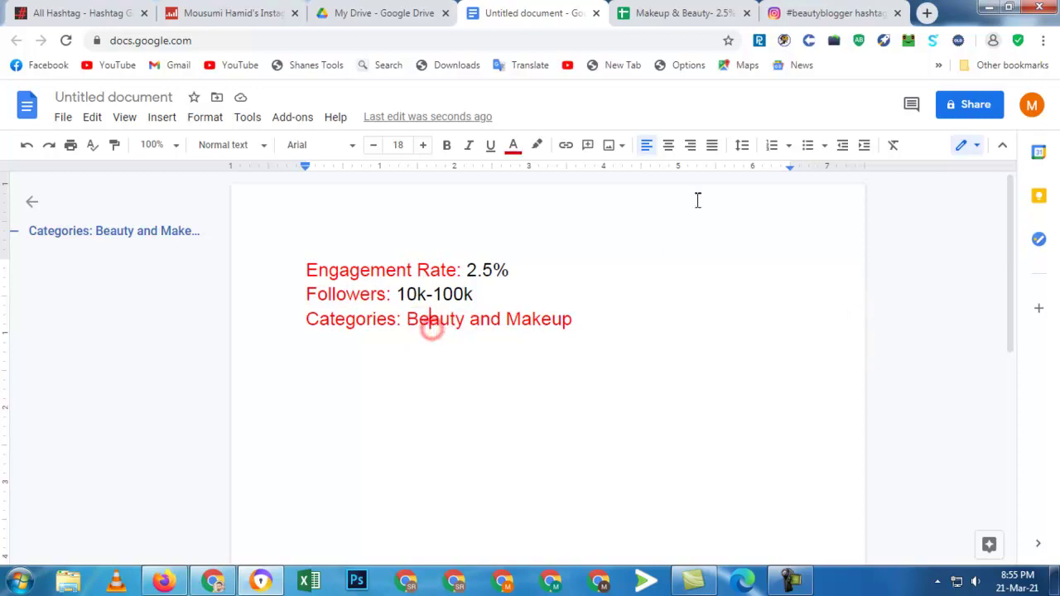
- Browse the #beautyblogger top posts on Instagram and open the profile of the first post's author
click(804, 13)
scroll(372, 329, down, 5)
scroll(497, 314, up, 5)
scroll(497, 332, down, 5)
scroll(463, 352, down, 6)
scroll(497, 344, up, 10)
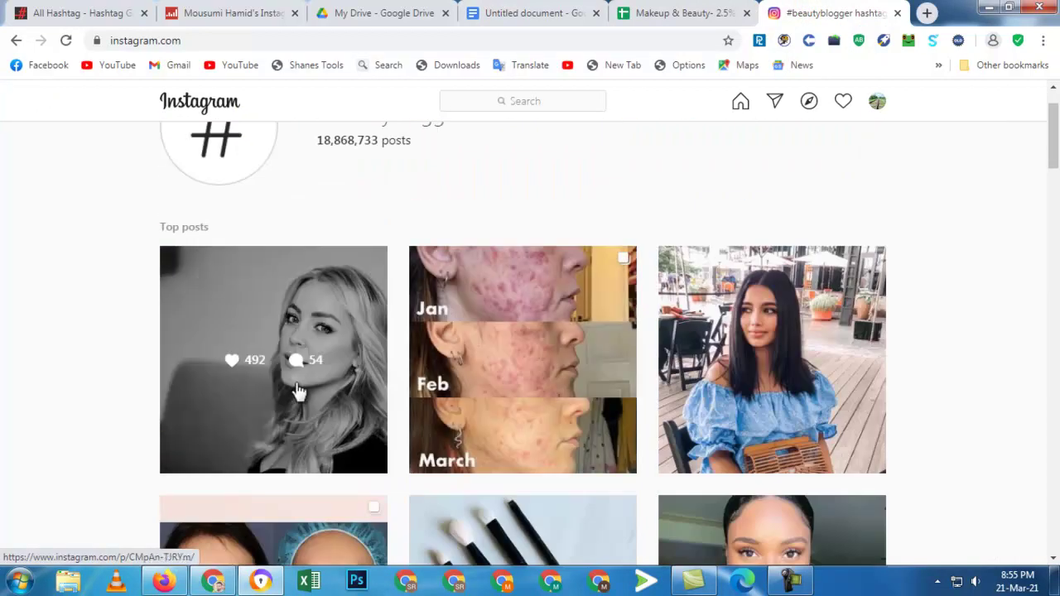
scroll(299, 391, up, 1)
scroll(300, 386, down, 3)
click(299, 303)
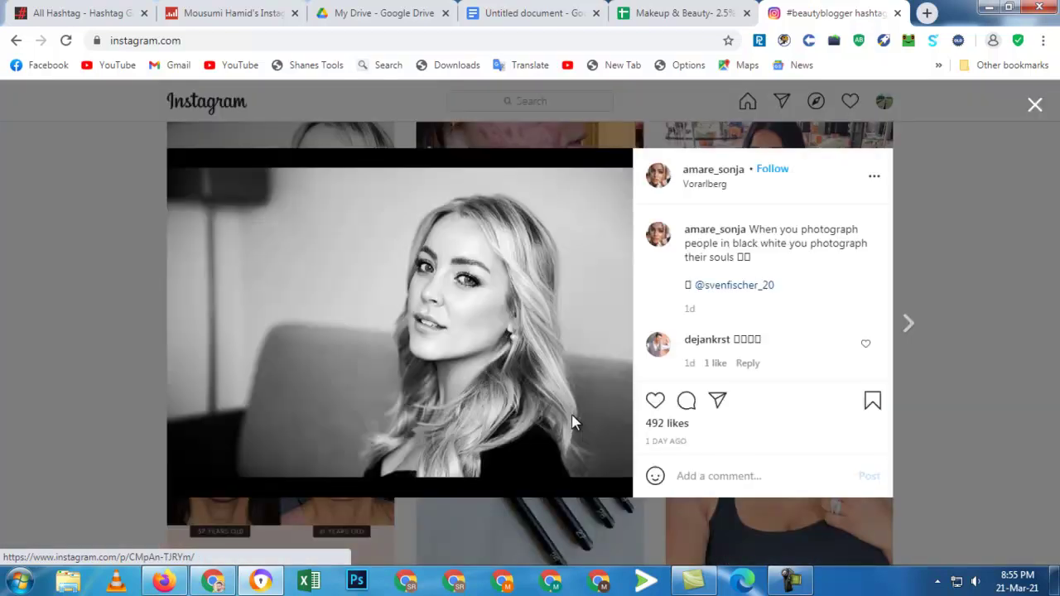
click(709, 172)
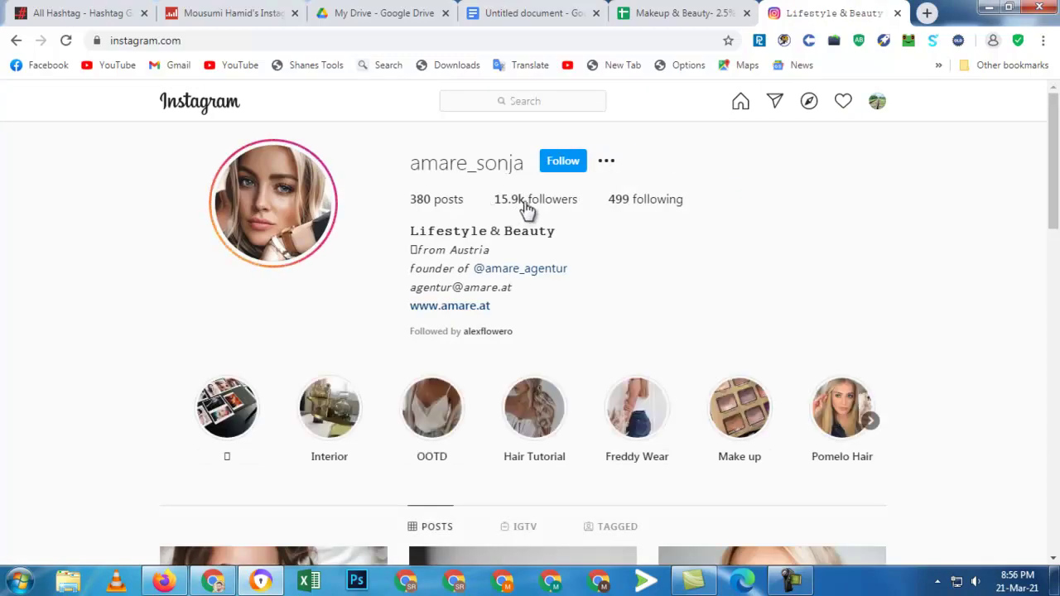
- Copy the follower count from the influencer's Instagram profile
triple_click(489, 200)
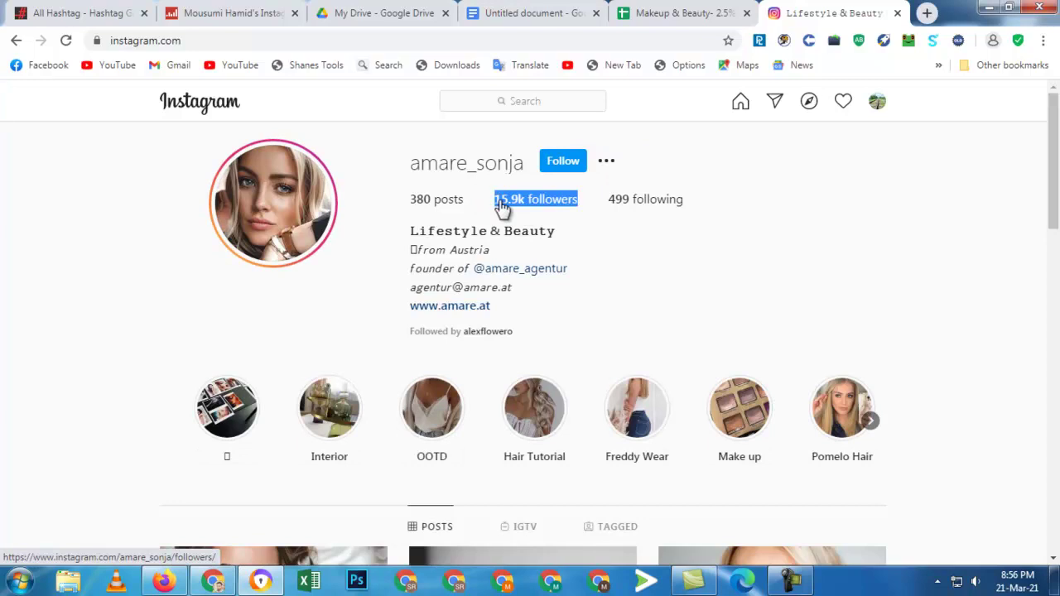
right_click(501, 207)
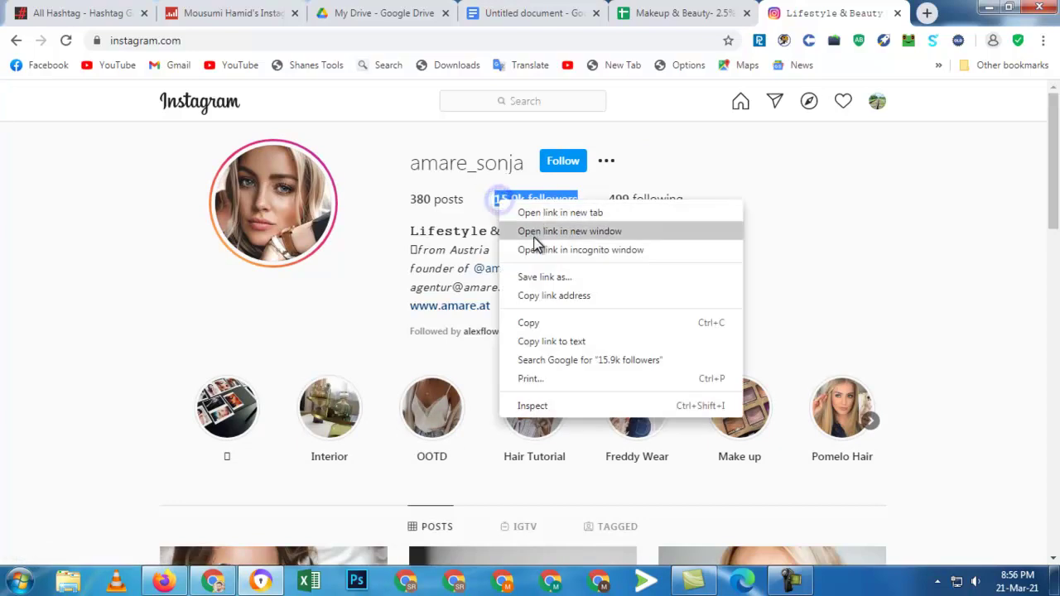
click(524, 320)
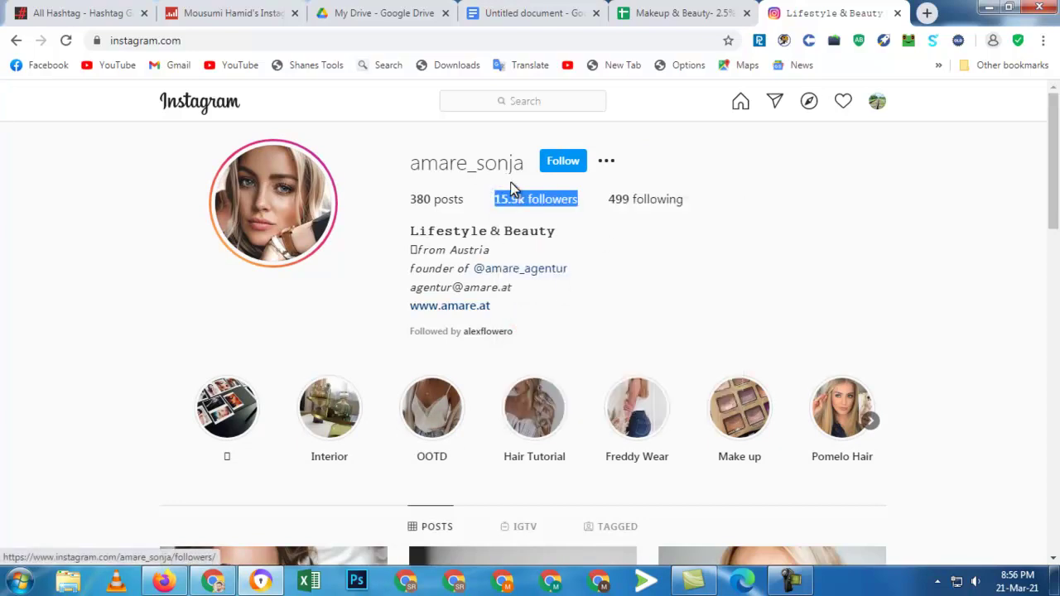
- Switch to the Google Sheets list and fill the sample row A2:D2 with yellow
click(655, 9)
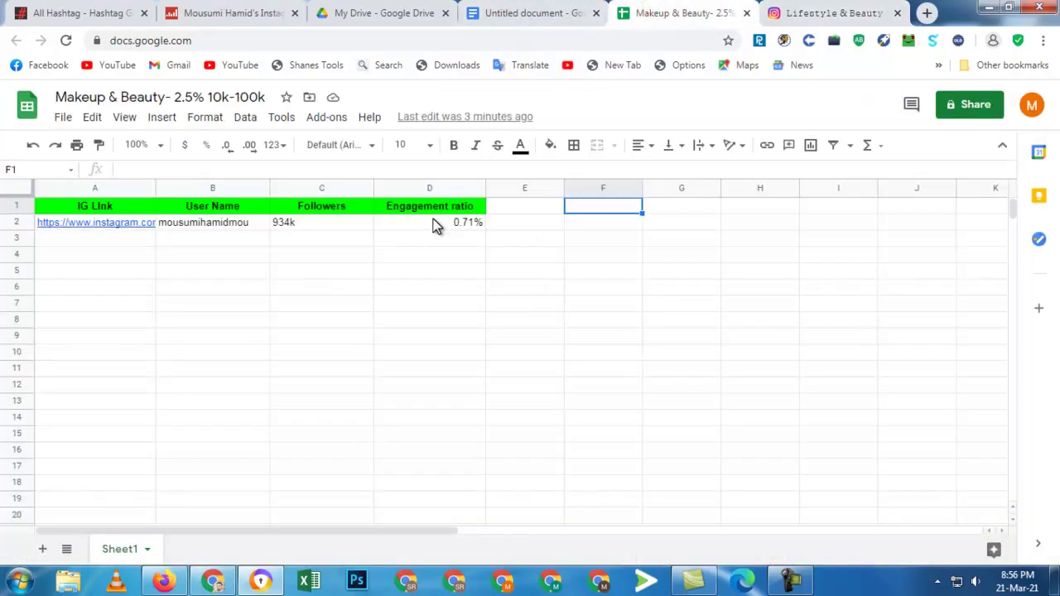
drag(431, 223, 100, 221)
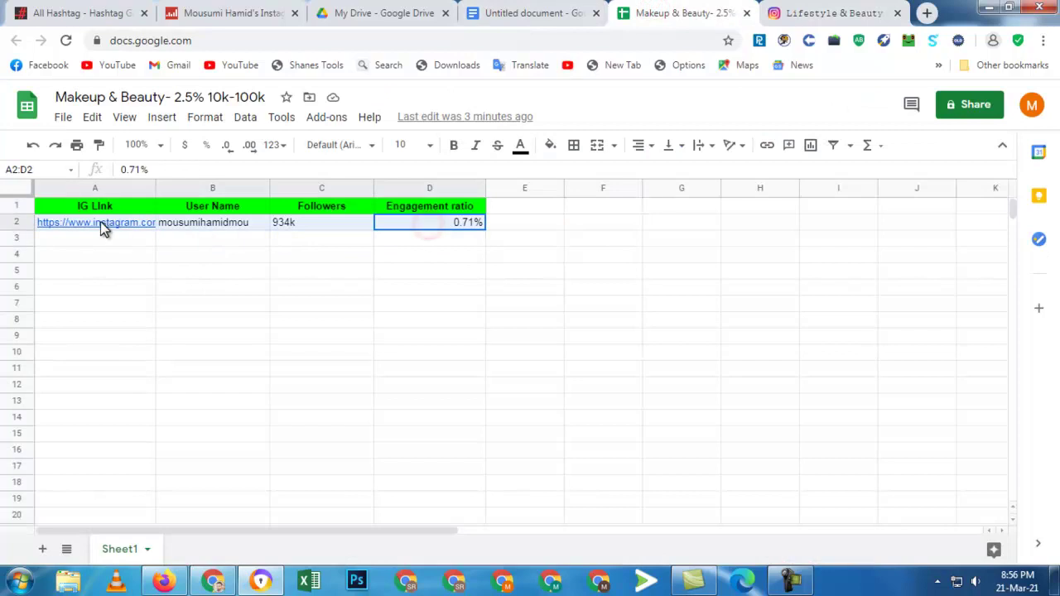
click(550, 145)
click(607, 219)
click(555, 303)
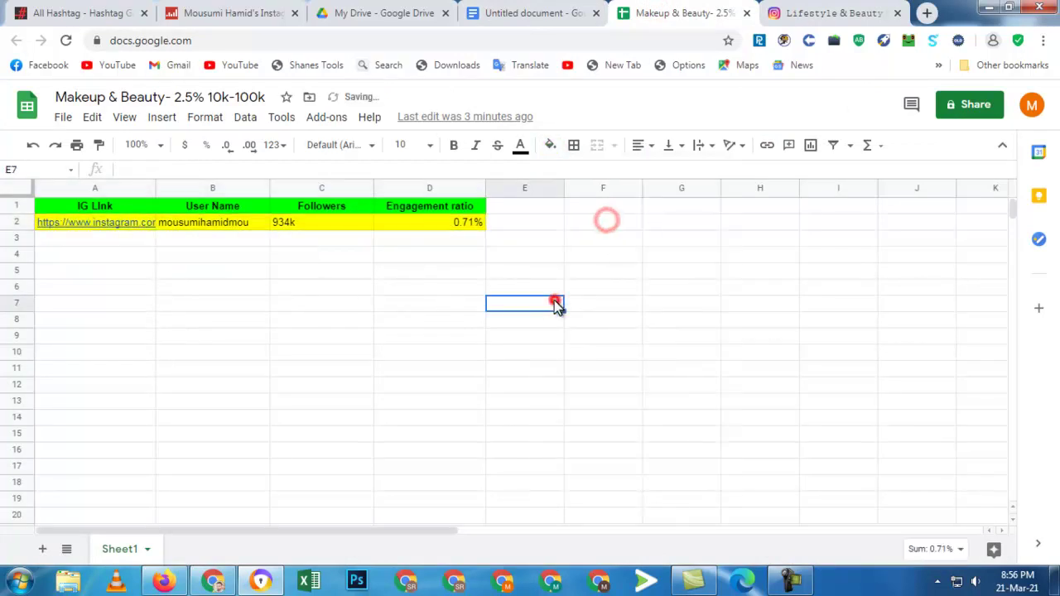
- Copy the username from the open Instagram profile and look it up on Social Blade
click(864, 7)
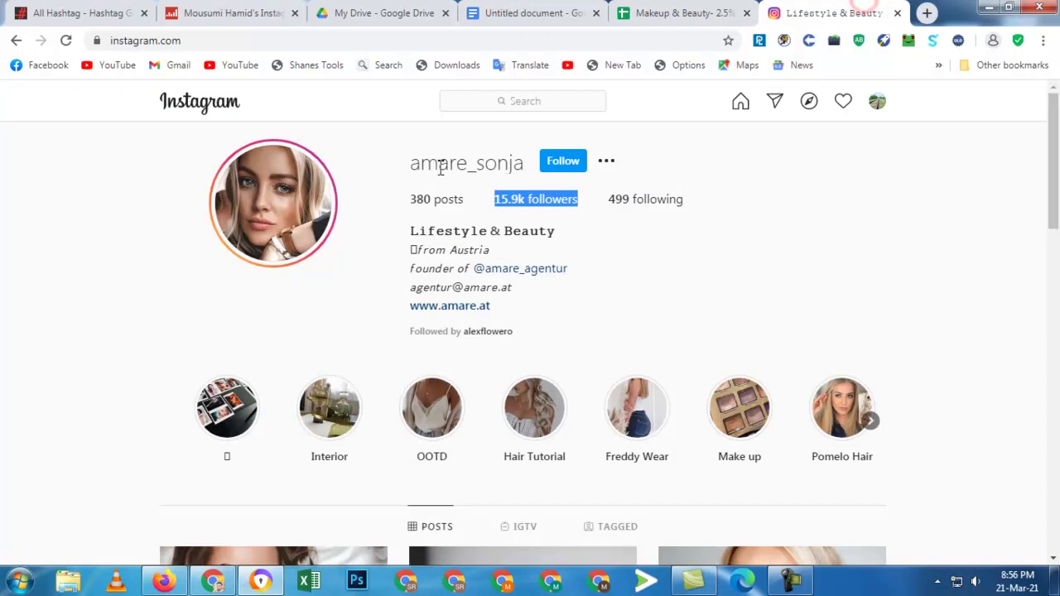
drag(522, 162, 420, 164)
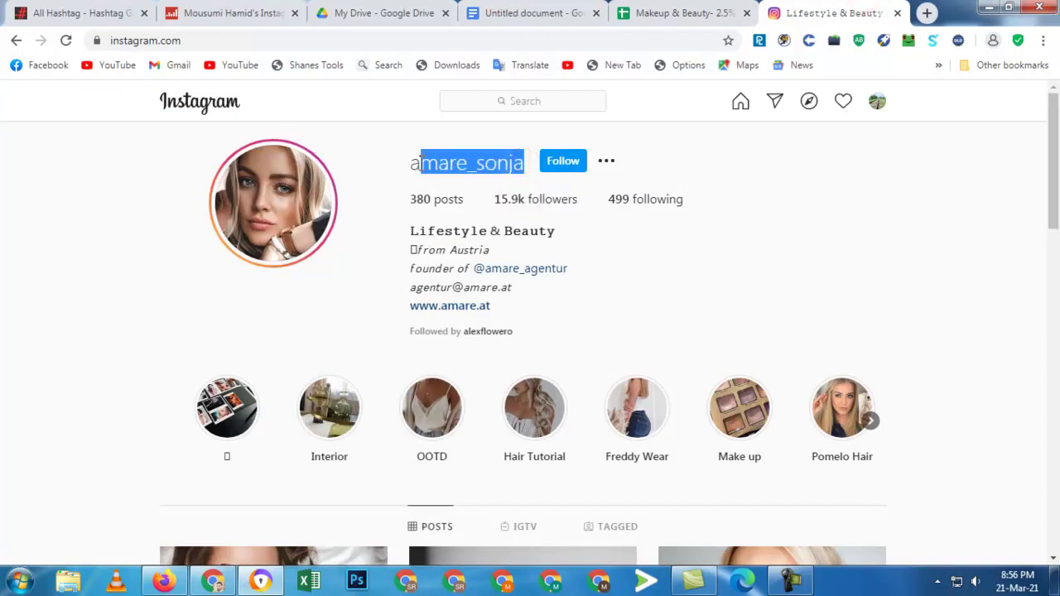
right_click(464, 170)
click(478, 177)
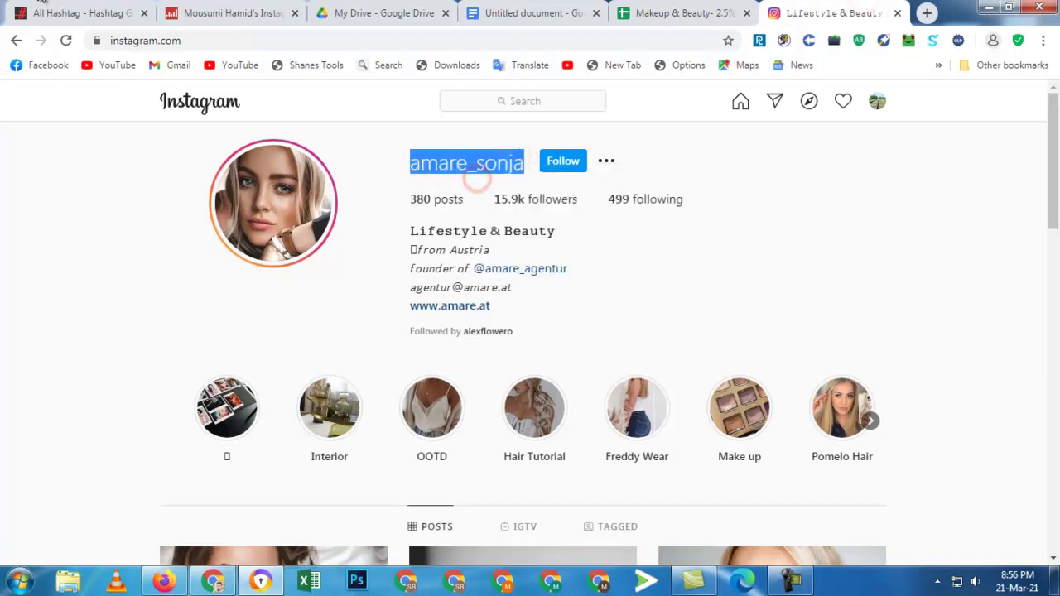
click(213, 15)
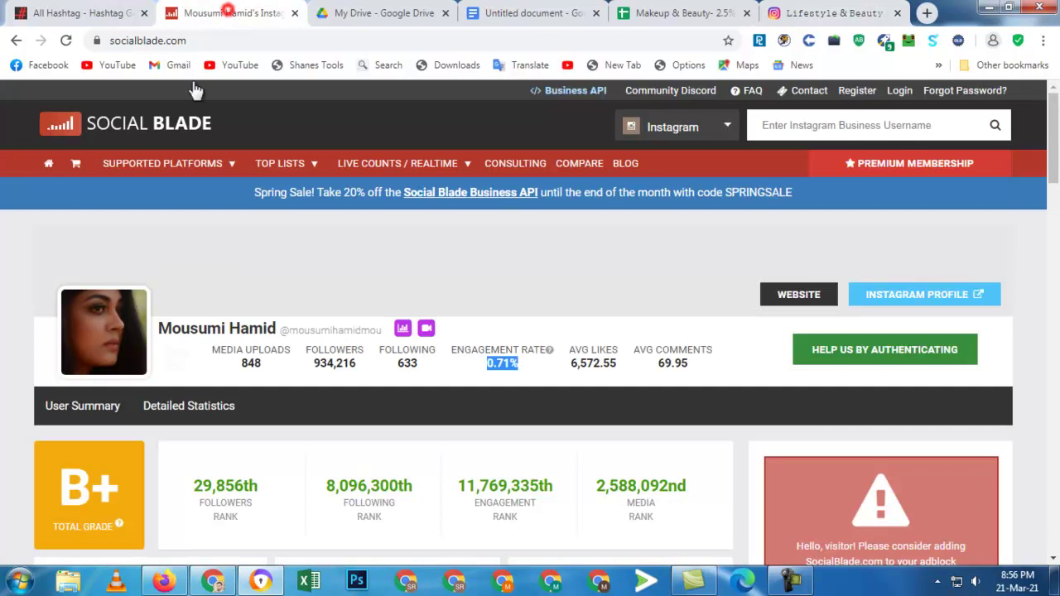
click(822, 125)
key(ctrl+v)
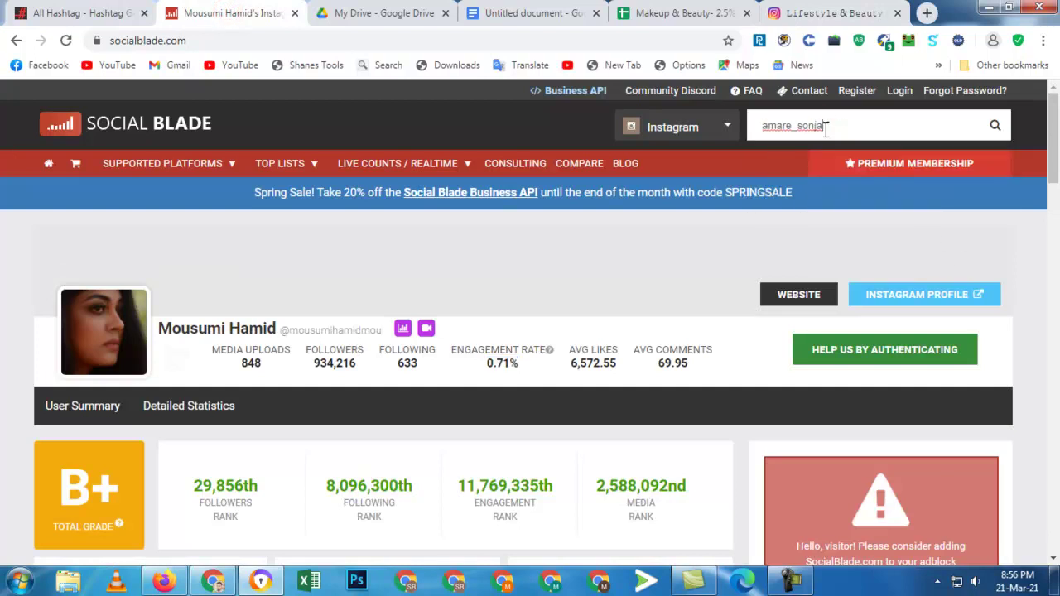
click(995, 126)
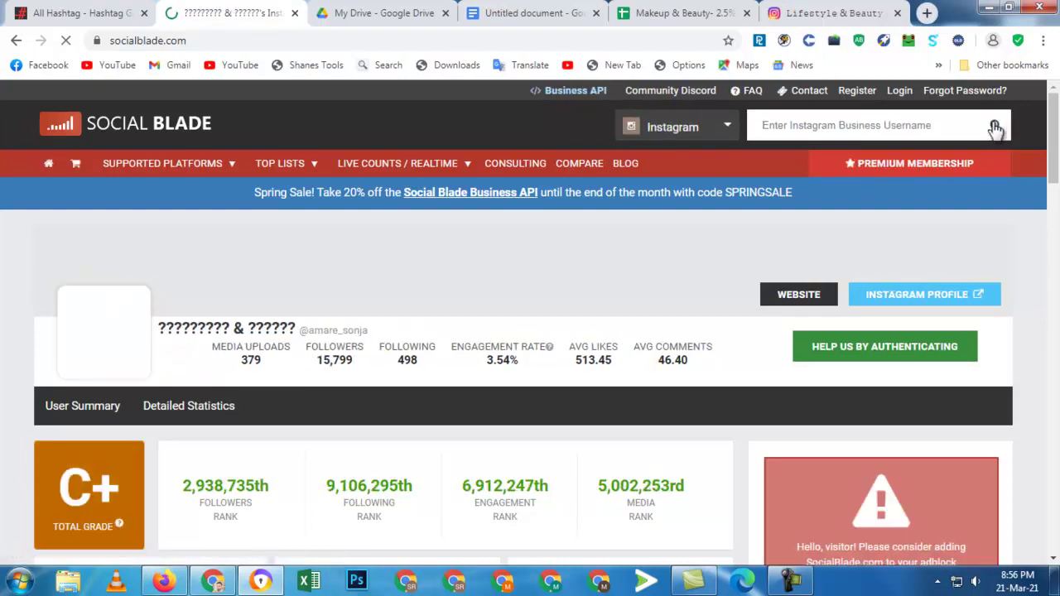
- Compare the profile's Social Blade engagement rate with the requirement in the Google Docs document
scroll(562, 254, down, 1)
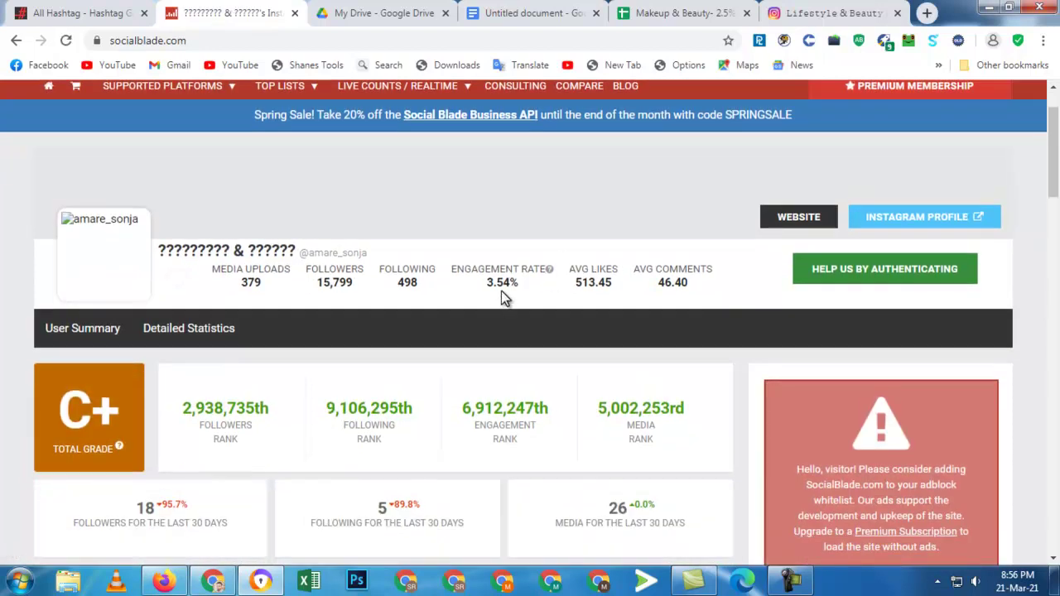
click(534, 12)
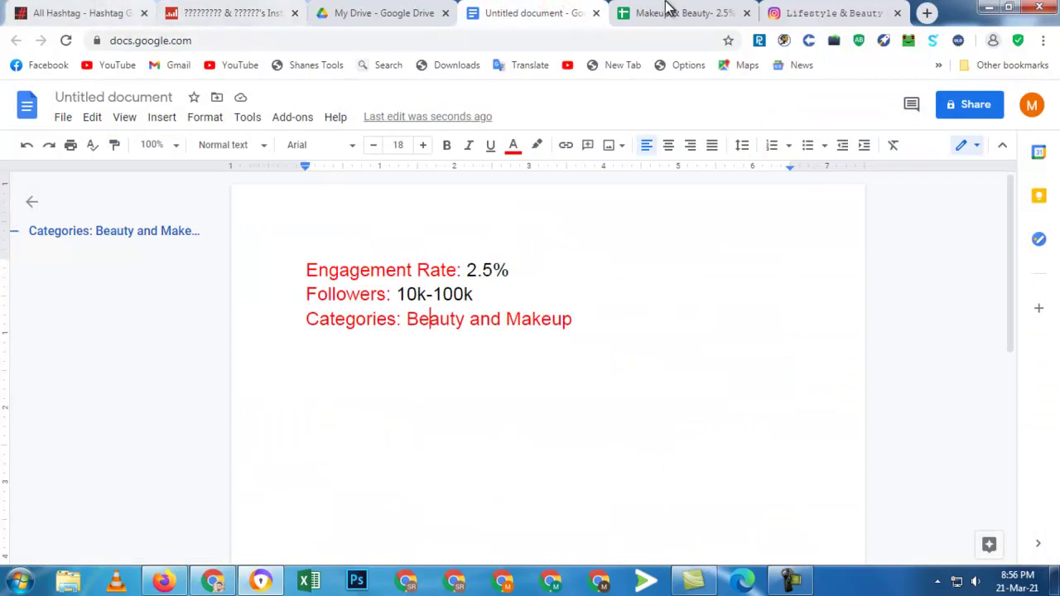
click(226, 12)
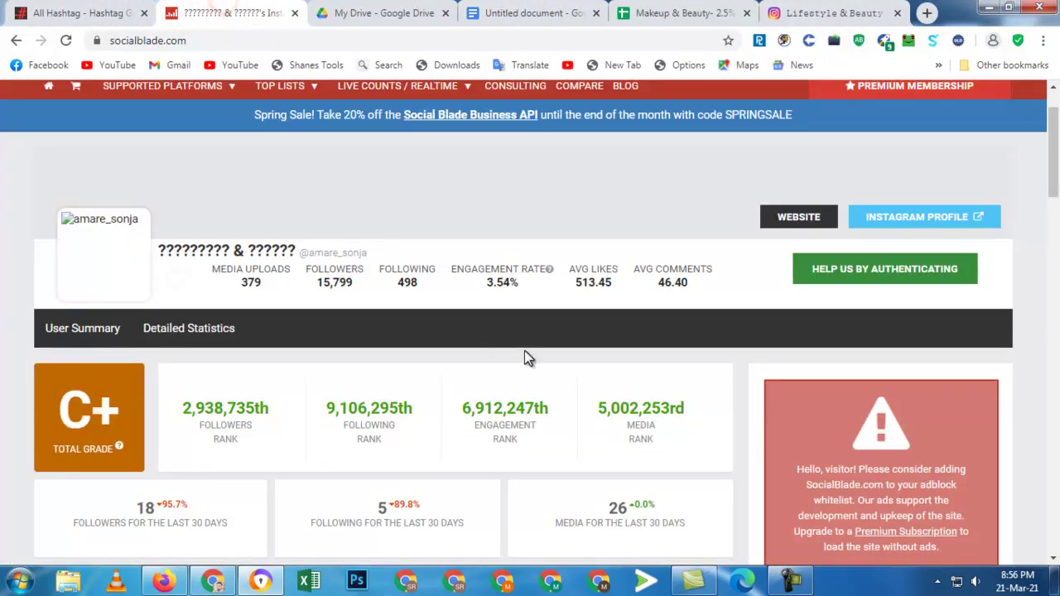
- Copy the 3.54% engagement rate from Social Blade into cell D3 of the influencer sheet
drag(525, 282, 490, 285)
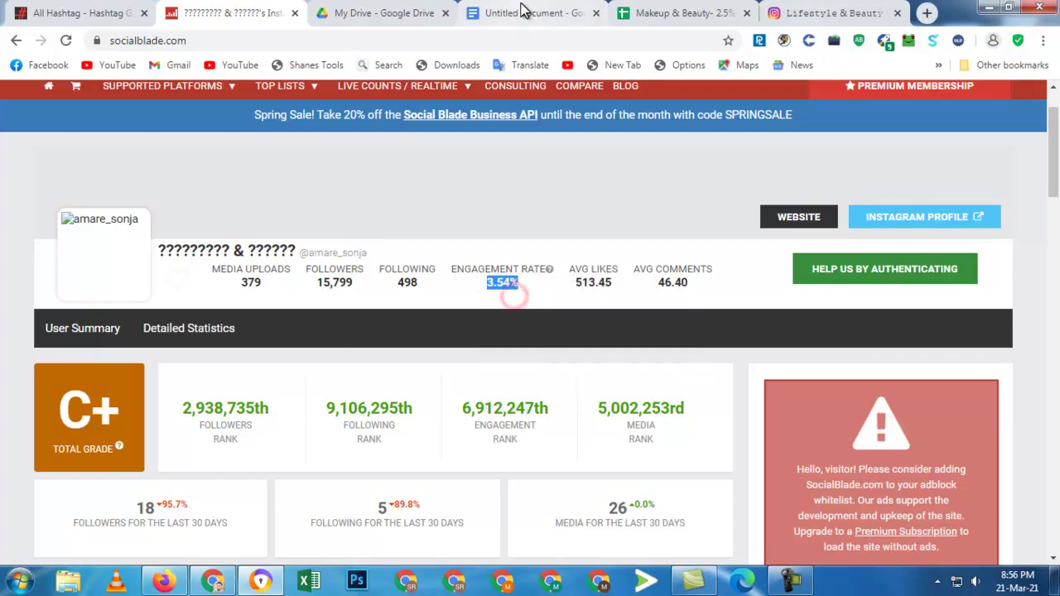
click(662, 10)
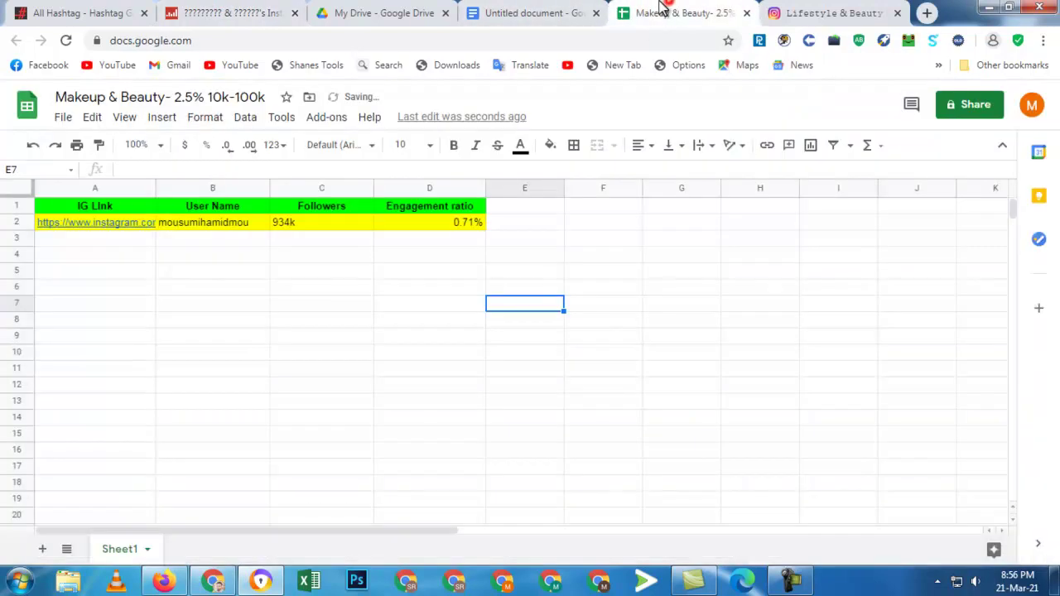
click(425, 238)
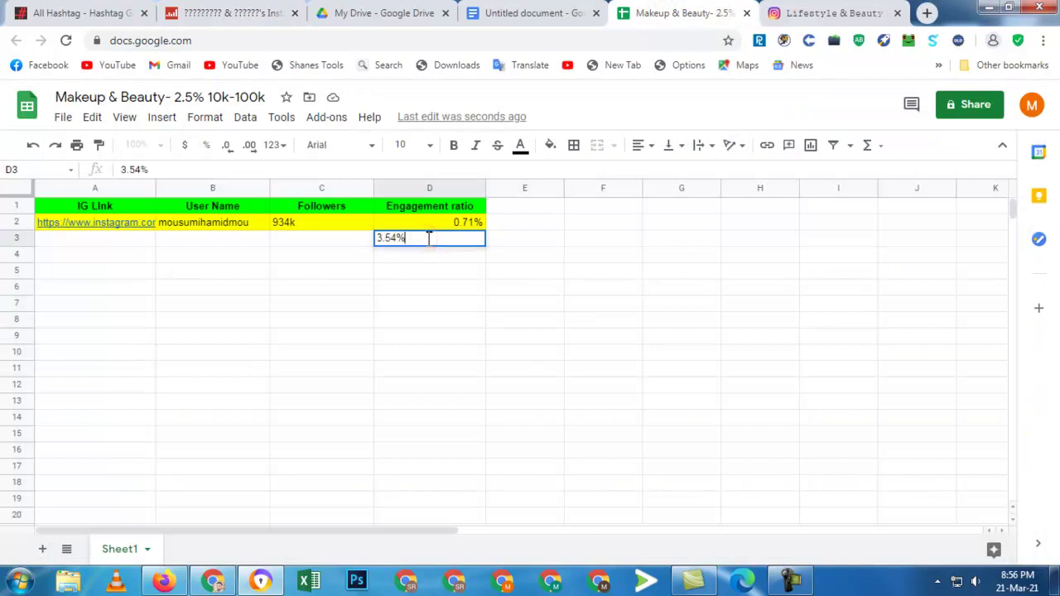
text(3.54%)
click(530, 347)
- Copy the influencer's Instagram username into cell B3 of the sheet
click(804, 13)
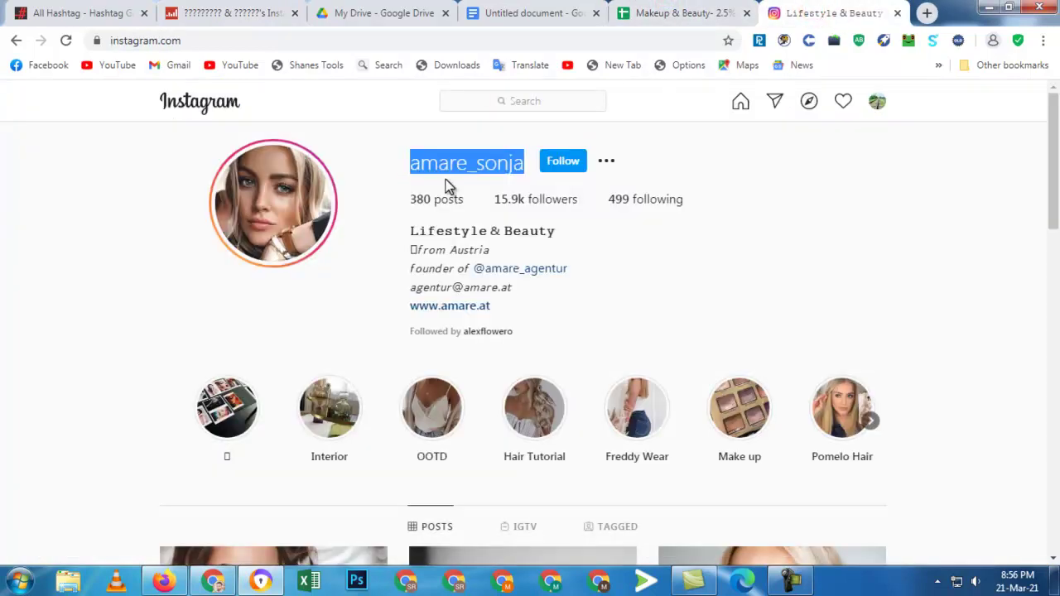
right_click(454, 163)
click(473, 173)
click(488, 11)
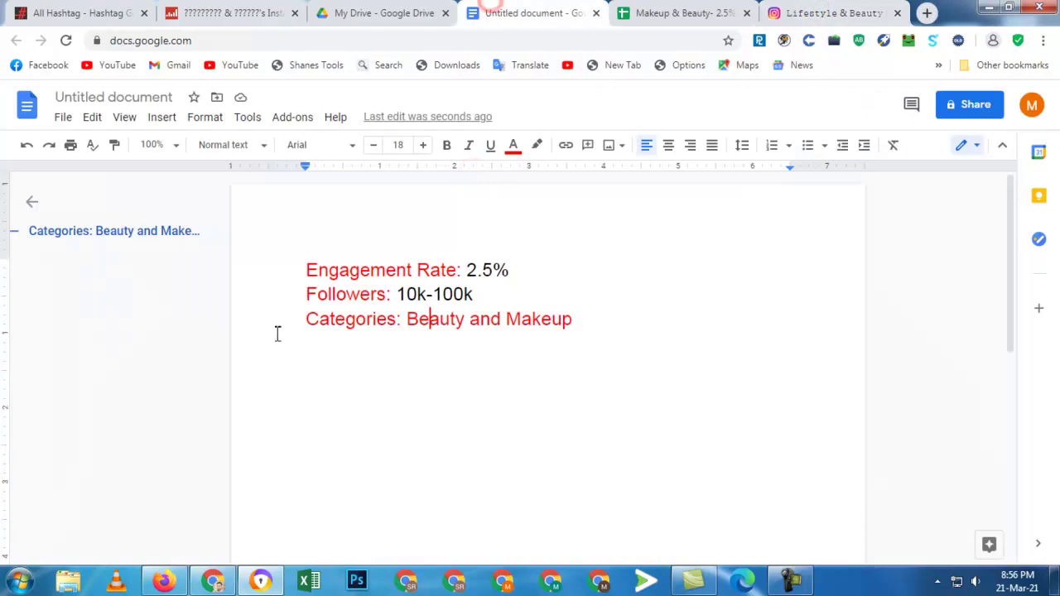
click(680, 10)
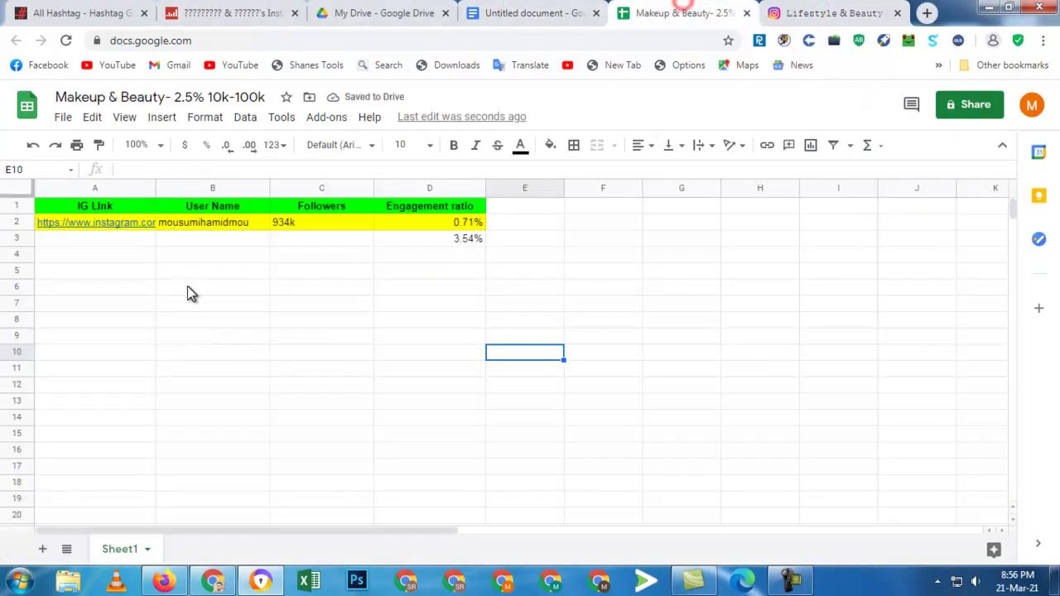
click(188, 238)
key(ctrl+v)
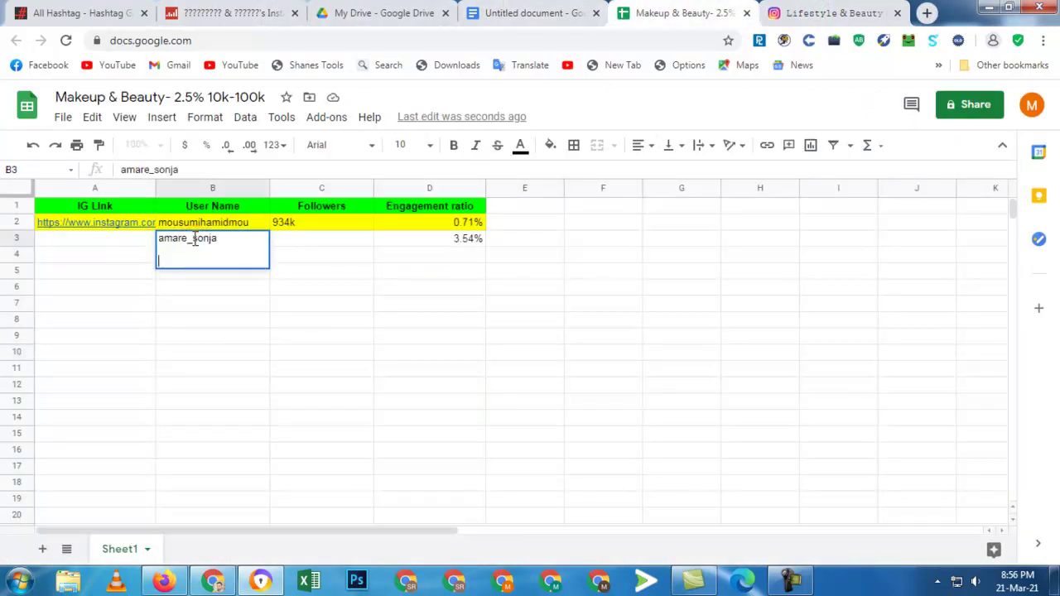
click(304, 327)
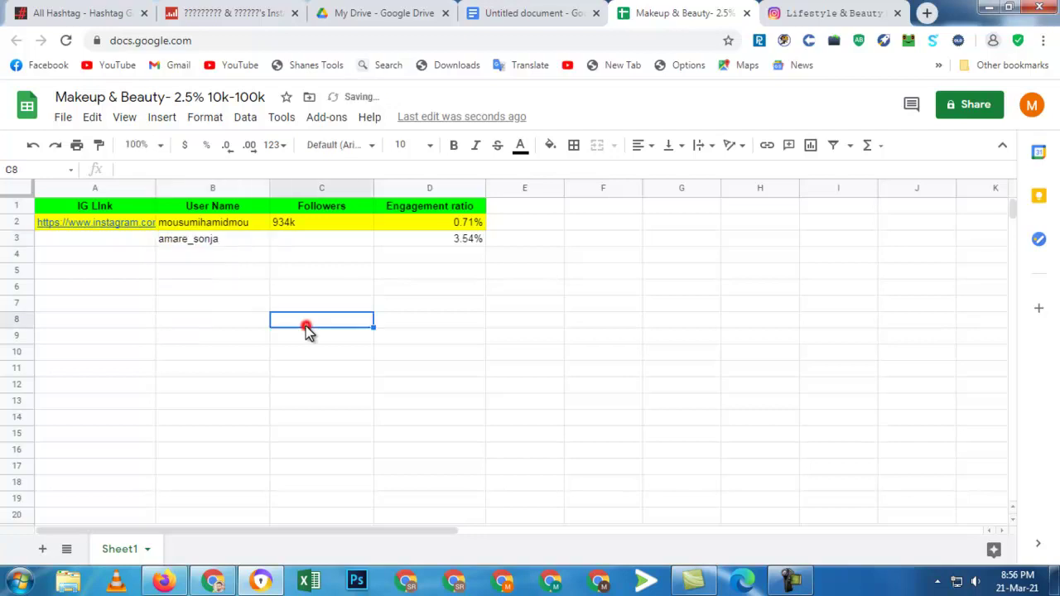
- Copy the follower count from the Instagram profile into cell C3 and trim it to 15.9k
click(820, 11)
drag(494, 202, 498, 200)
click(493, 203)
right_click(522, 205)
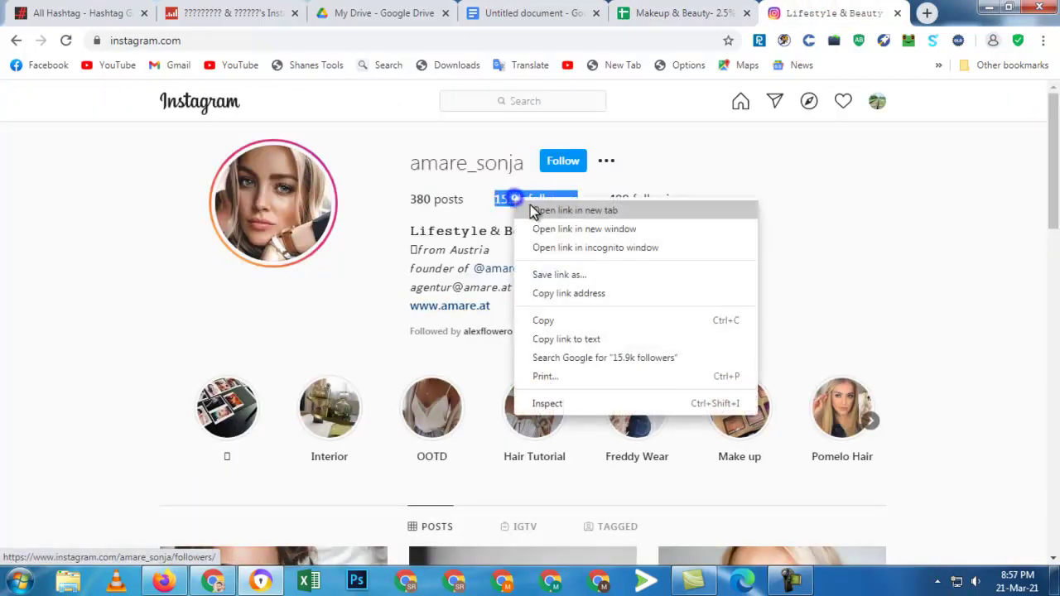
click(544, 320)
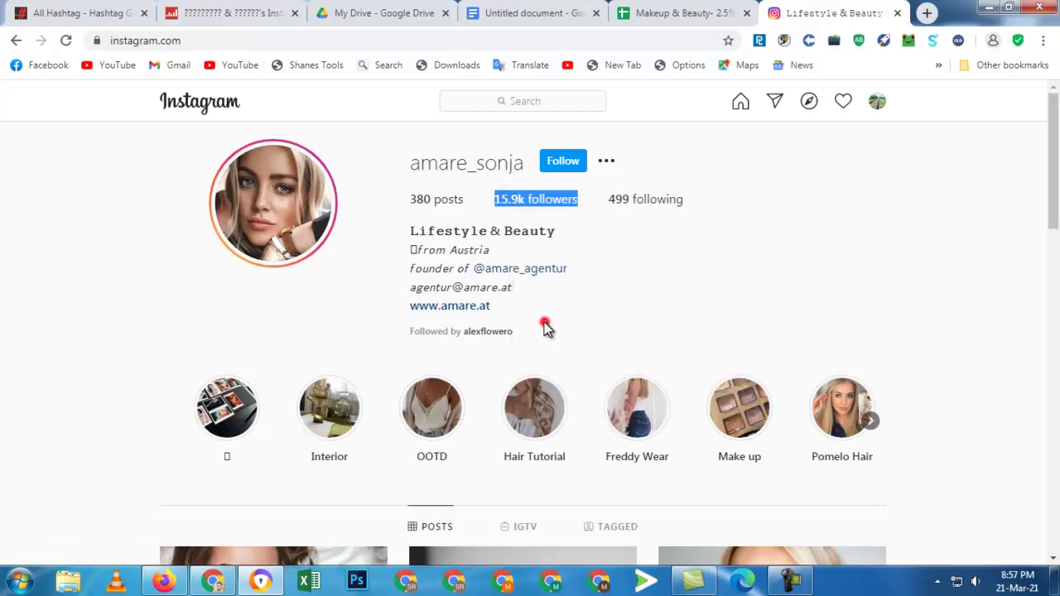
click(689, 10)
double_click(308, 240)
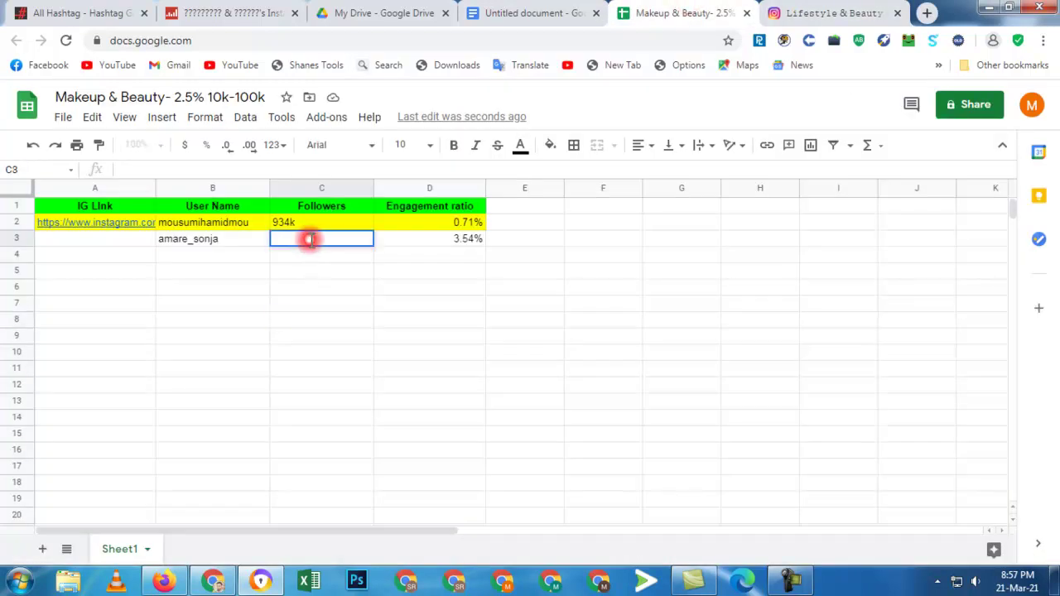
key(ctrl+v)
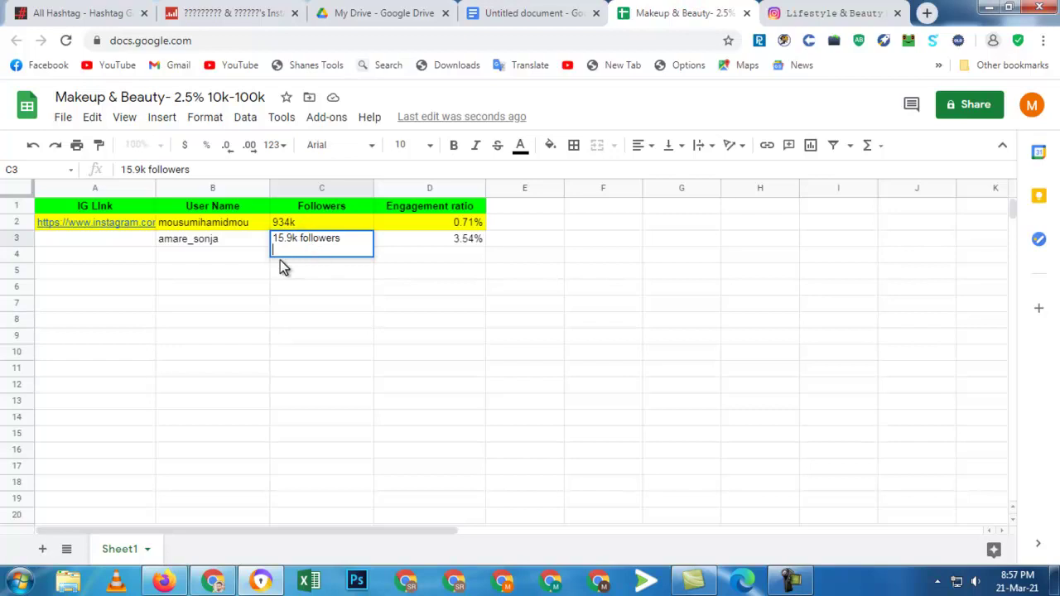
drag(343, 238, 299, 253)
key(BackSpace)
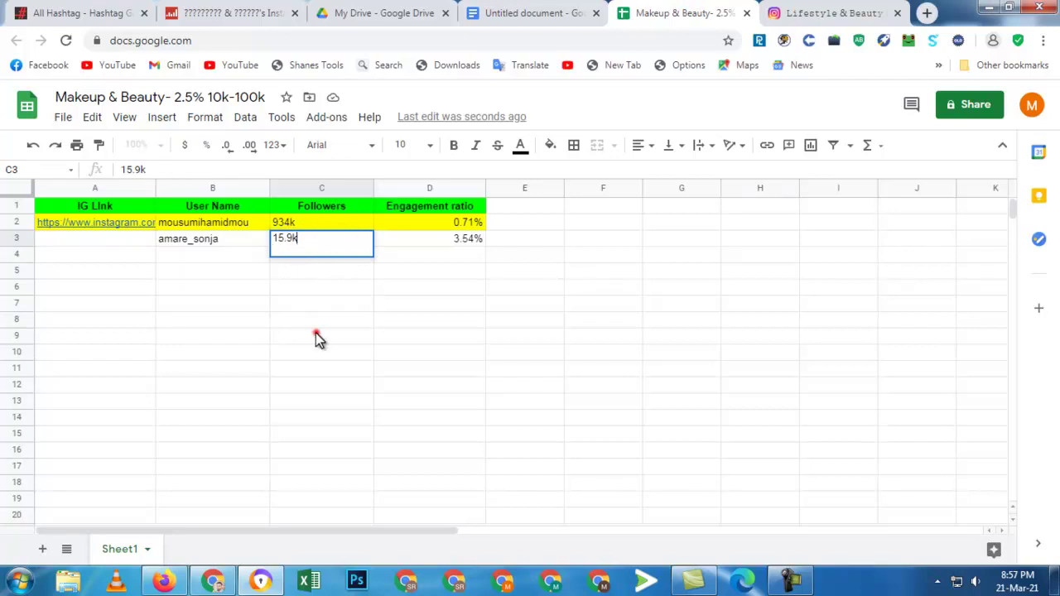
click(315, 333)
- Copy the Instagram profile's URL into the link column of row 3 in the sheet
click(791, 12)
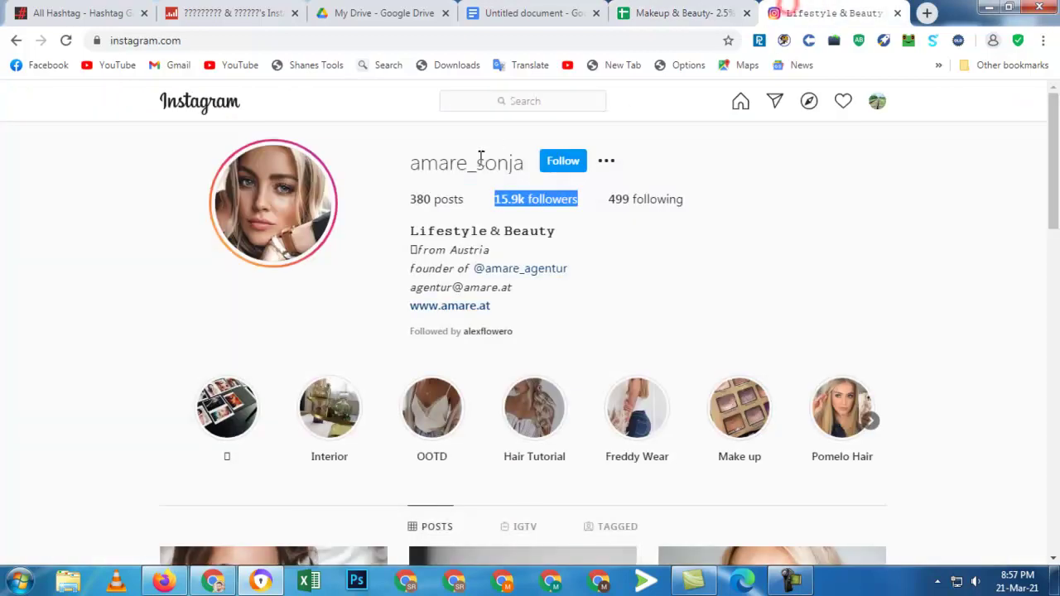
click(267, 41)
right_click(250, 40)
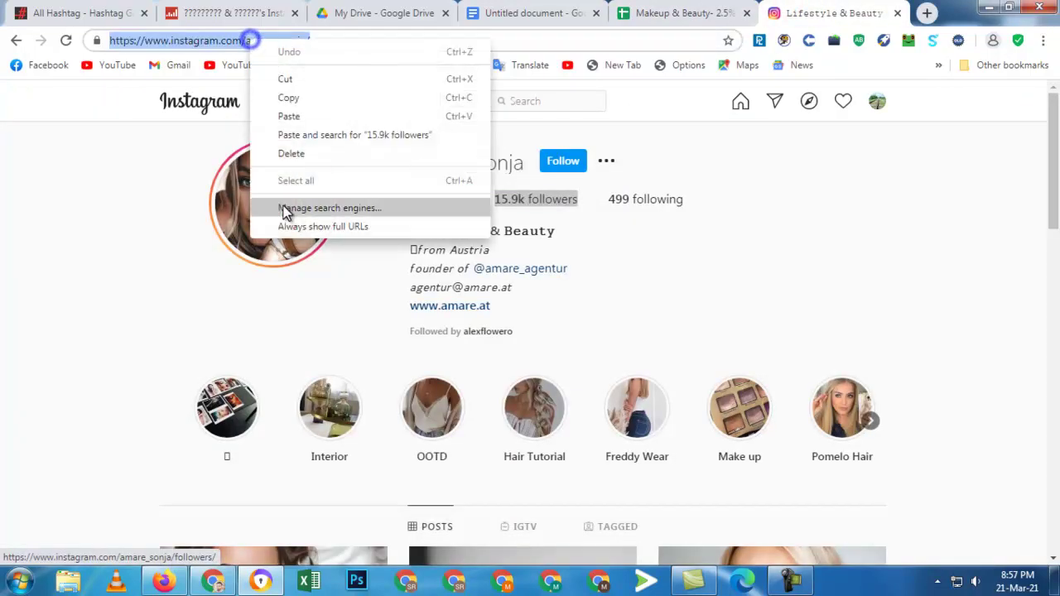
click(298, 97)
click(679, 13)
click(111, 238)
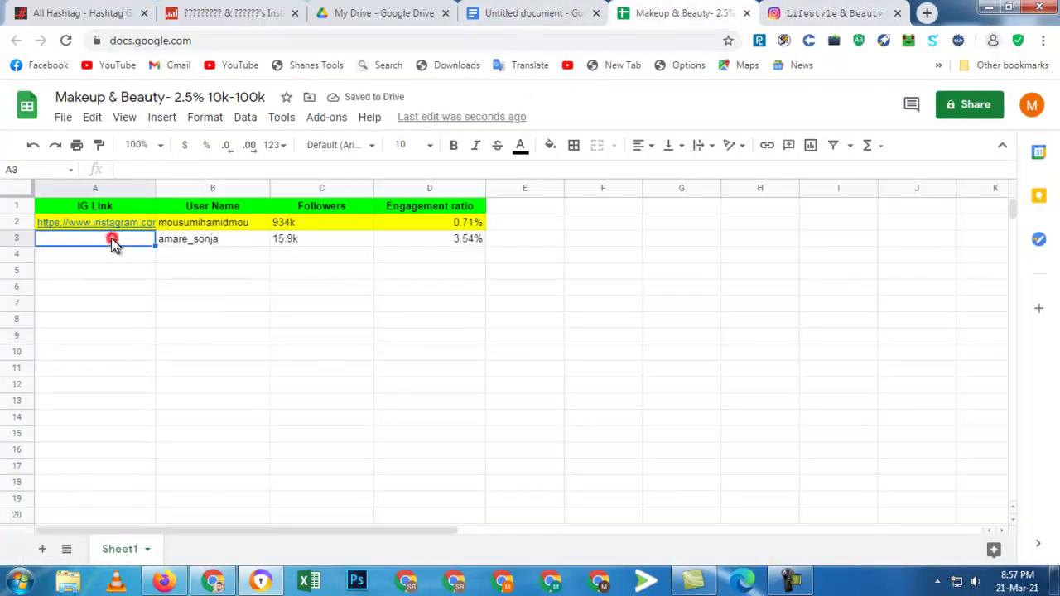
key(ctrl+v)
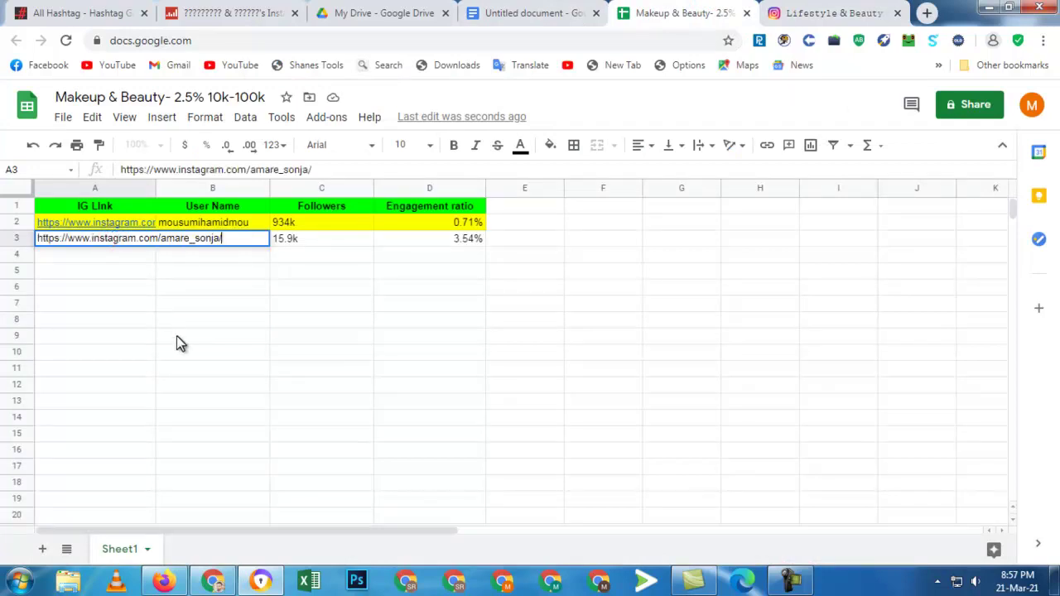
click(175, 334)
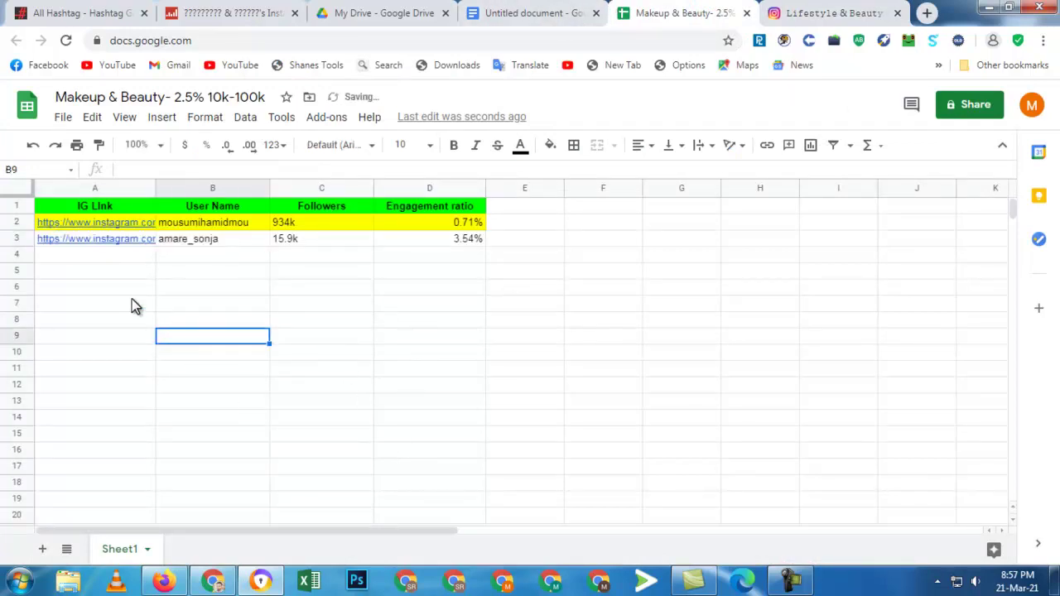
click(9, 239)
click(522, 290)
- Return to the influencer's Instagram profile and look through its highlights and posts
click(823, 12)
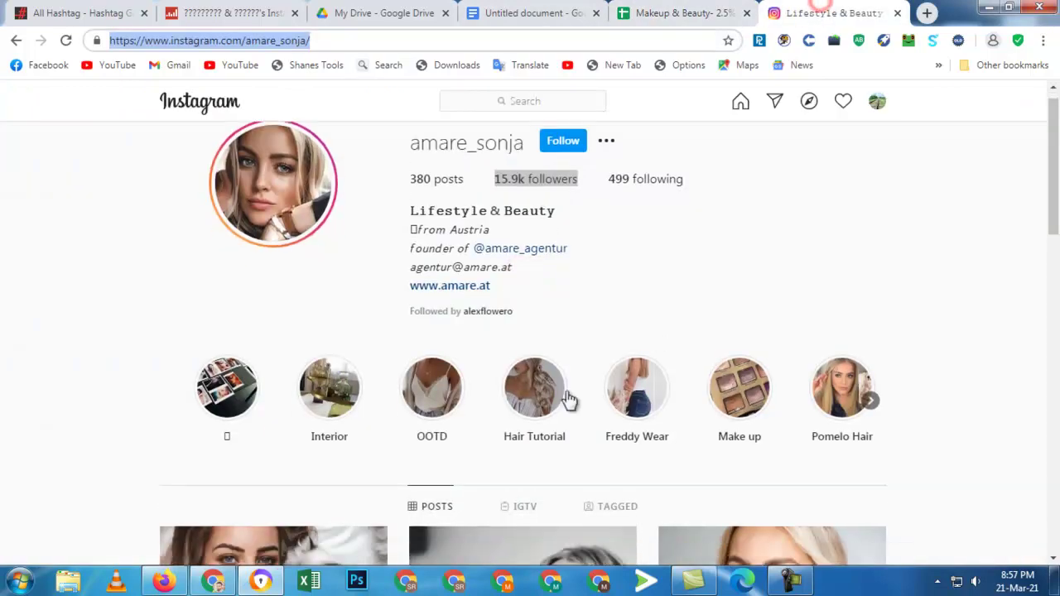
scroll(587, 390, down, 5)
scroll(568, 402, up, 5)
scroll(568, 402, down, 6)
scroll(563, 389, up, 6)
scroll(381, 323, down, 1)
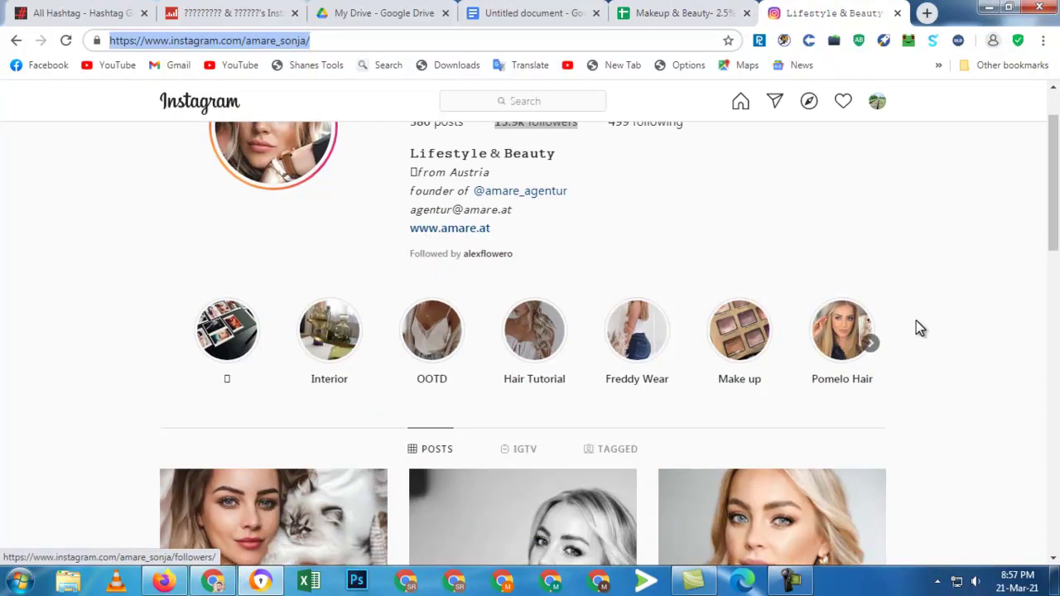
- Look through the influencer's story highlights and posts, viewing the first highlight and returning to the profile
click(870, 343)
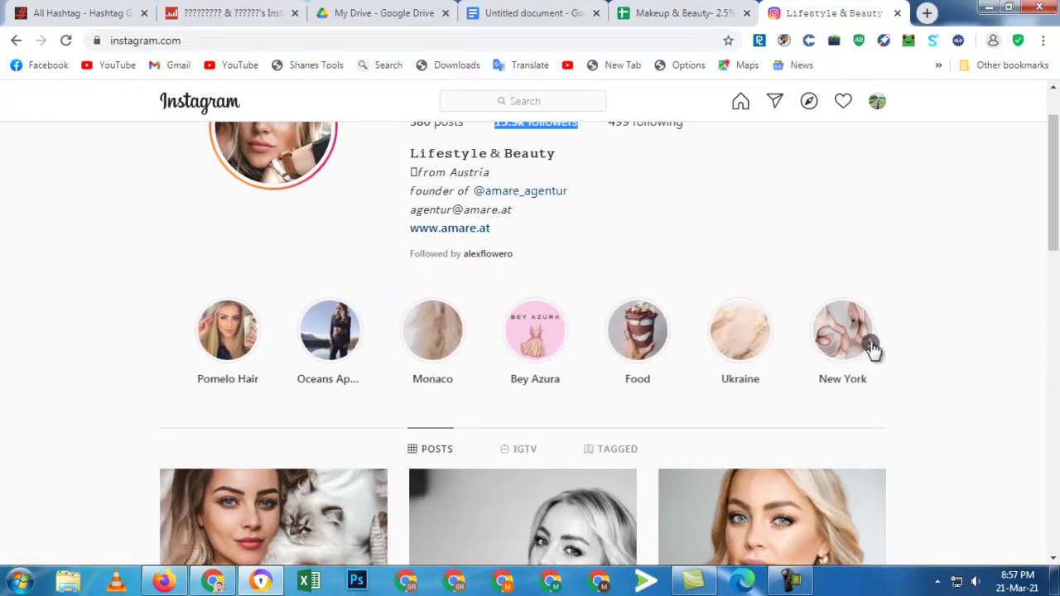
click(175, 347)
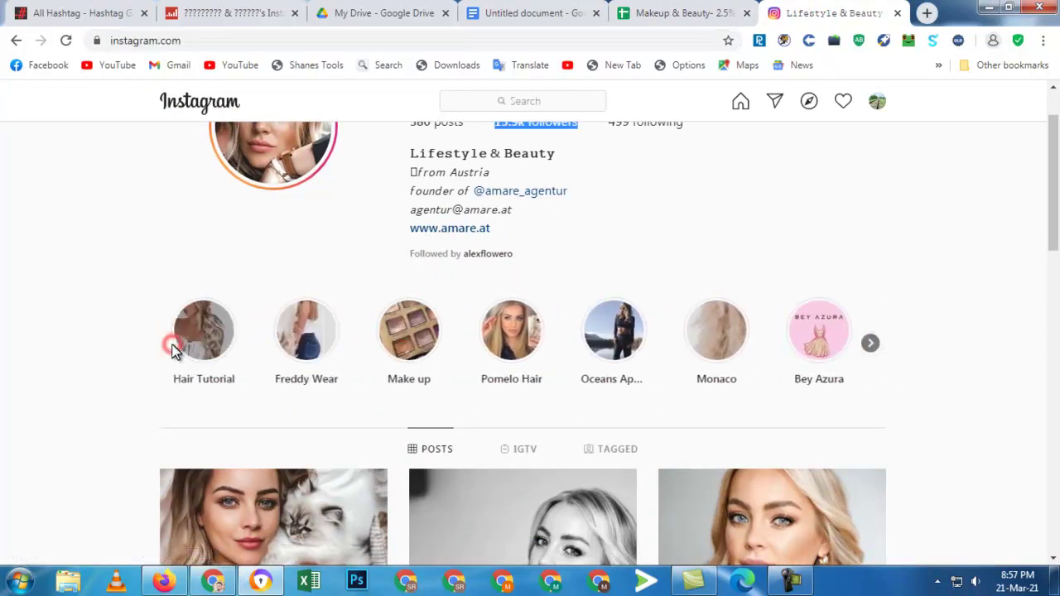
click(874, 344)
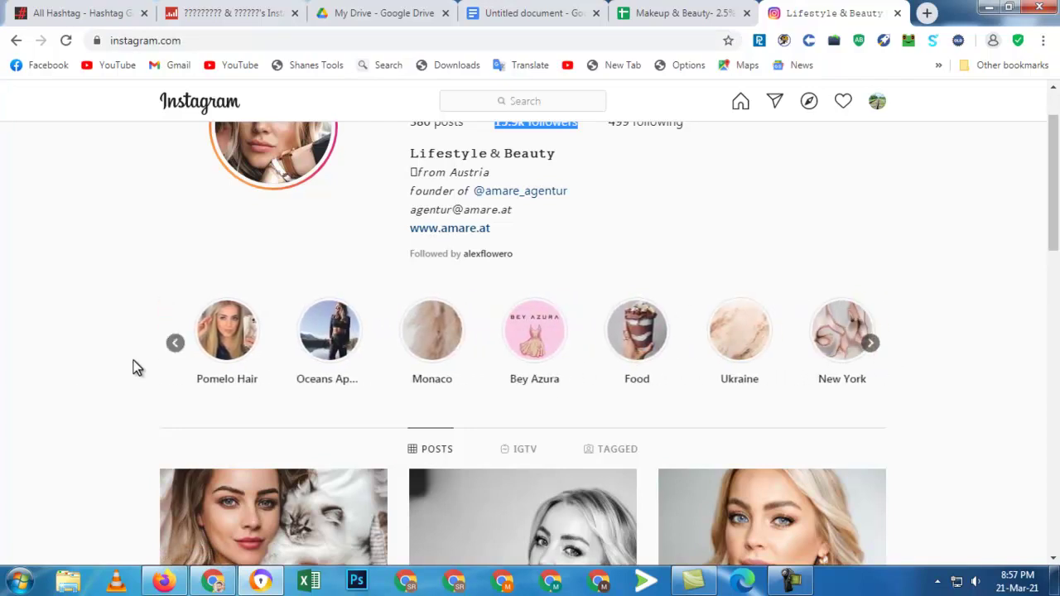
click(175, 346)
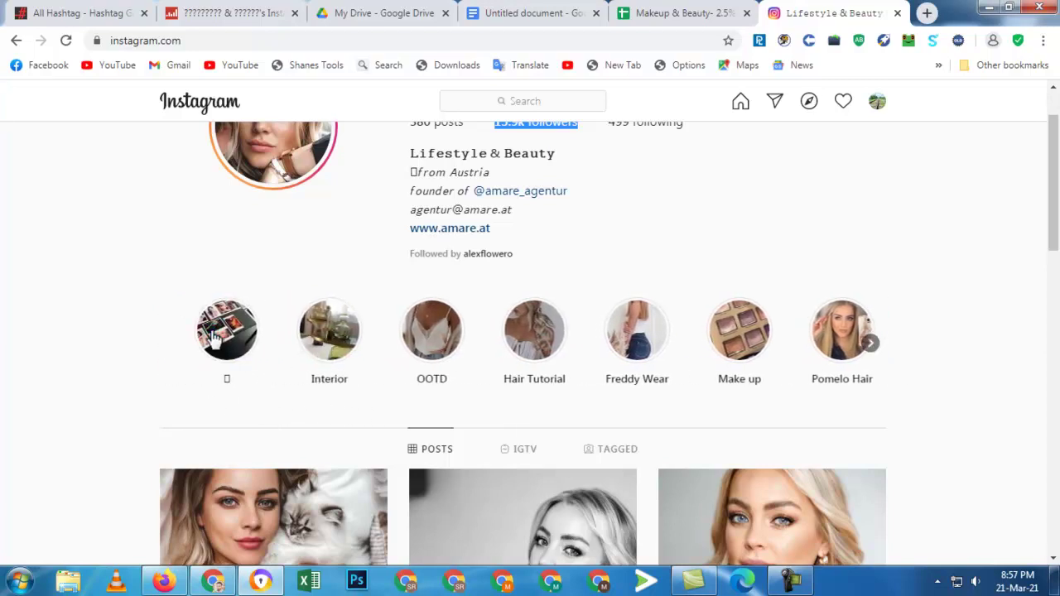
double_click(330, 382)
click(336, 355)
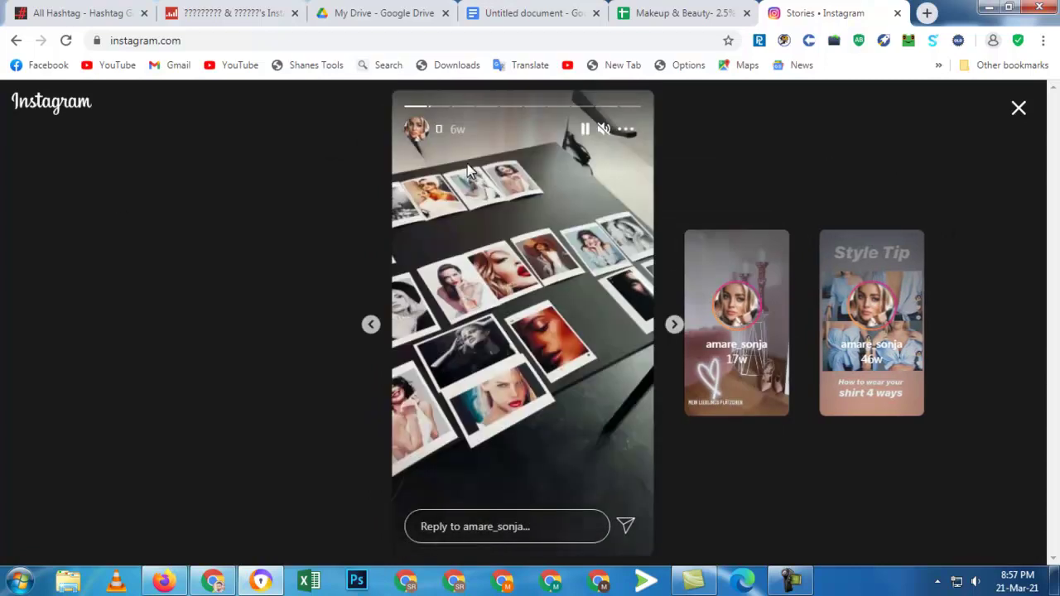
click(414, 134)
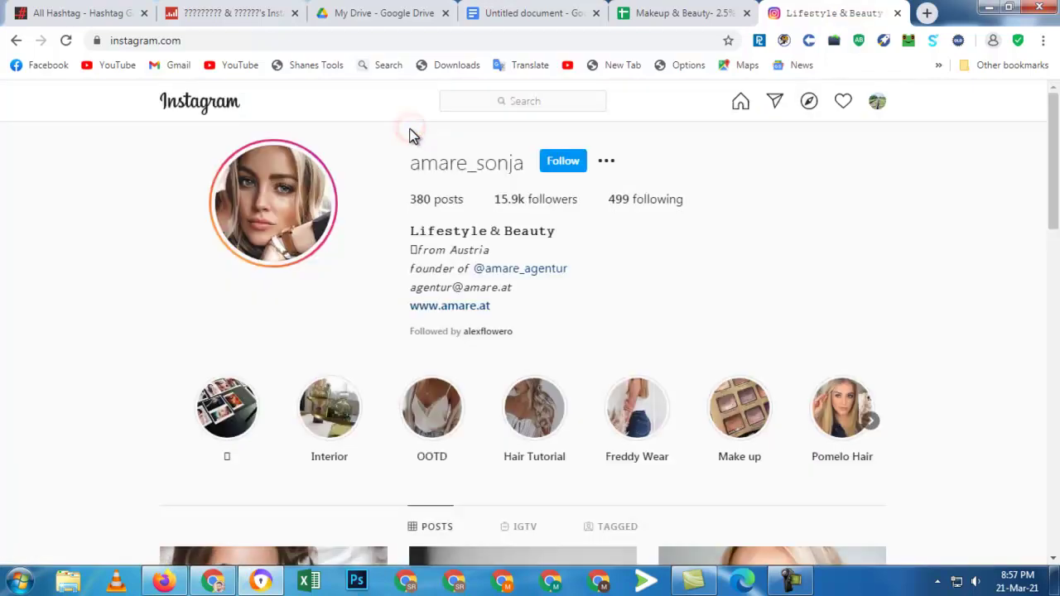
scroll(427, 306, down, 10)
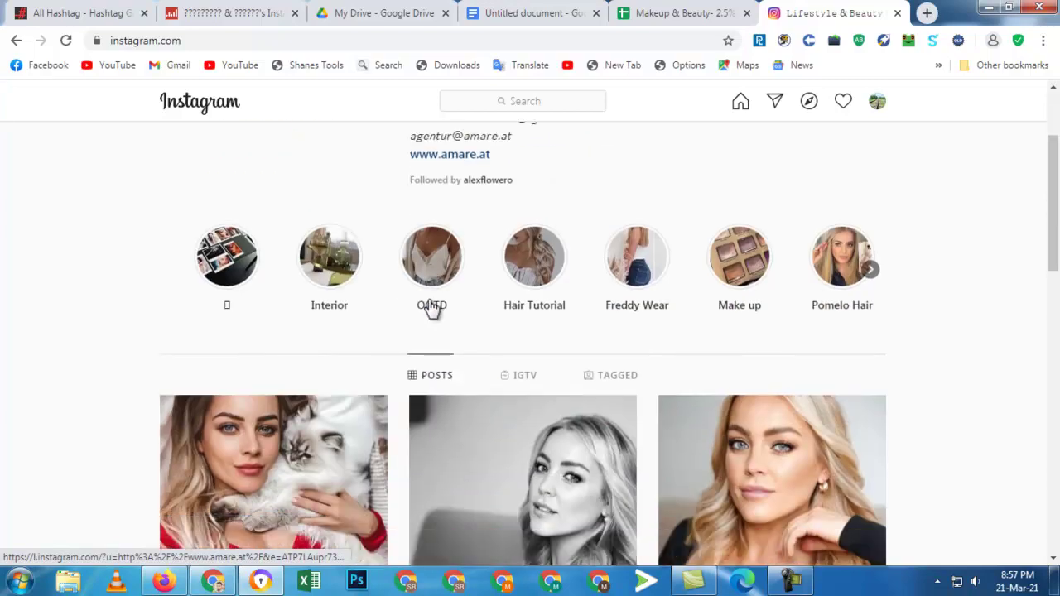
scroll(427, 306, up, 10)
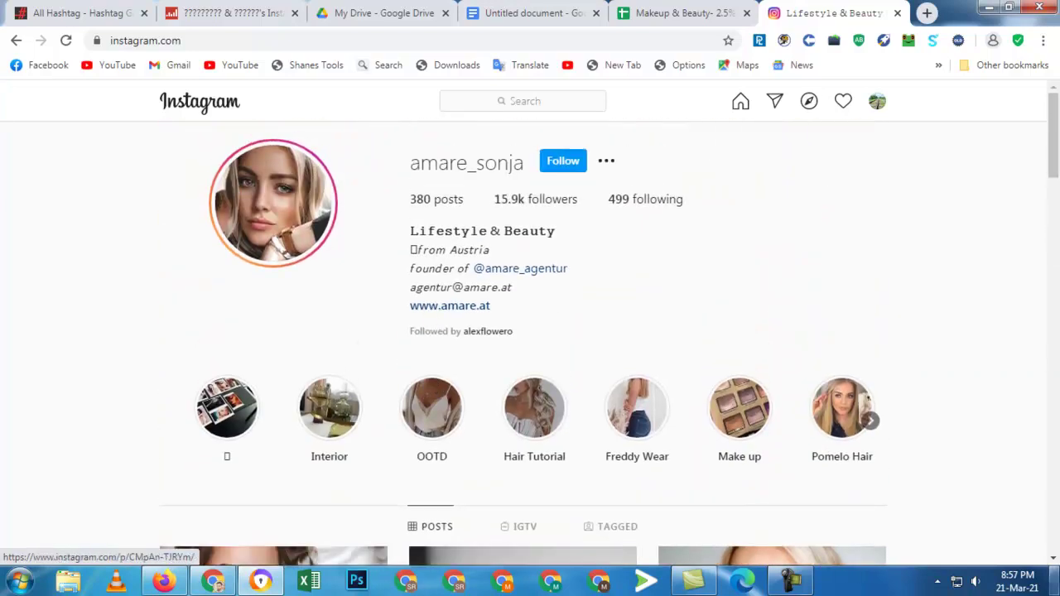
- Copy the hashtag beautytips from the All Hashtag list, search Instagram for it and open the #beautytips page
click(59, 7)
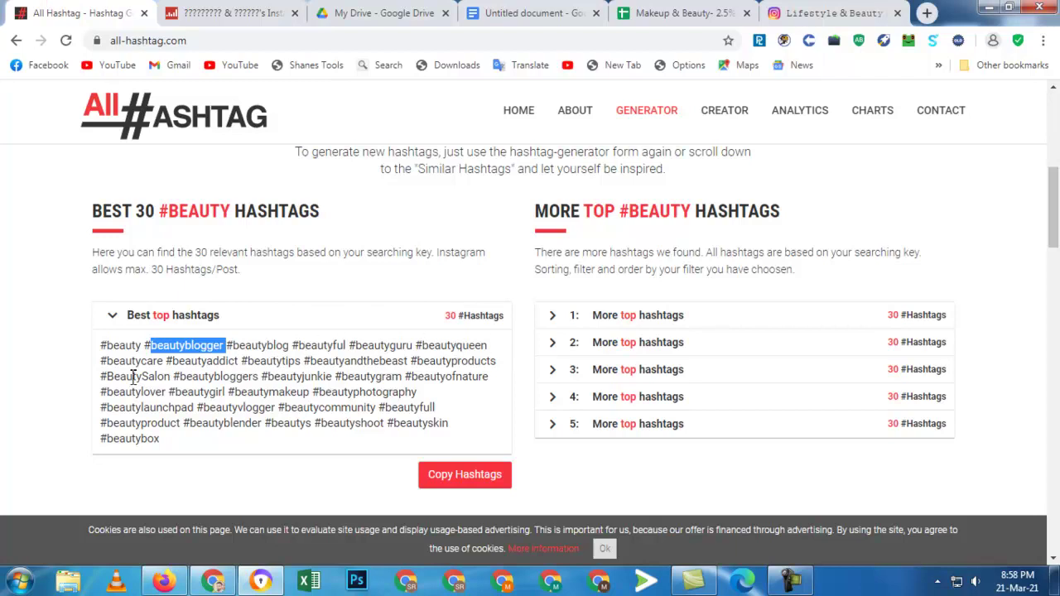
double_click(281, 364)
right_click(280, 365)
click(306, 373)
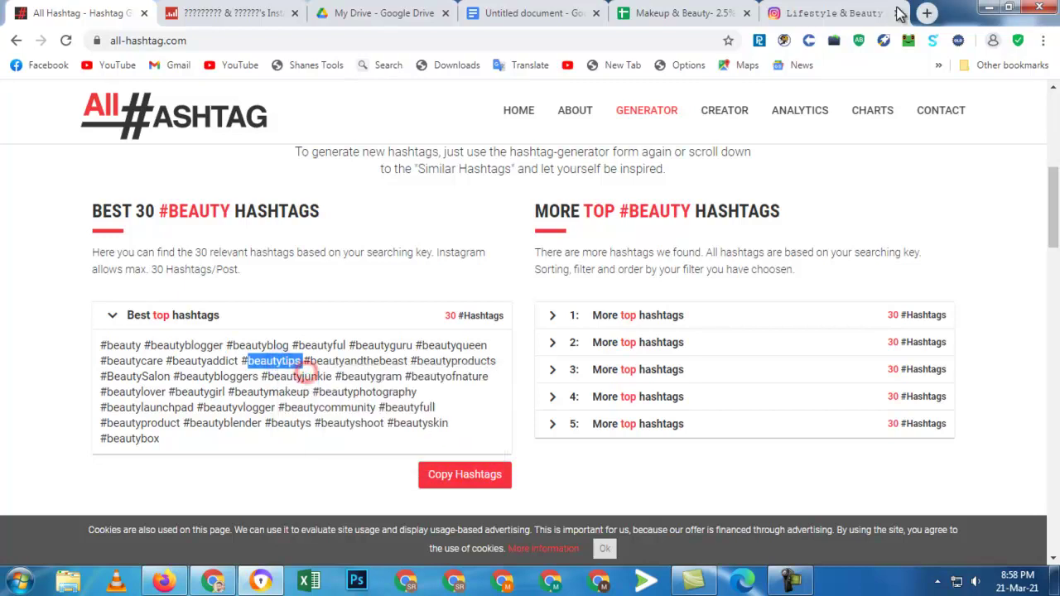
click(833, 14)
click(513, 101)
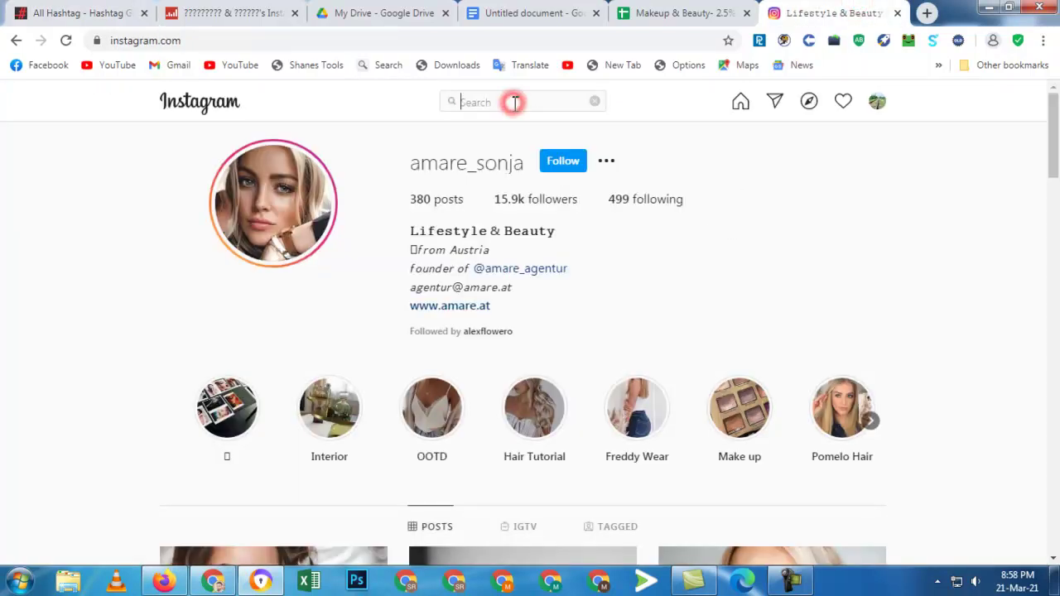
key(ctrl+v)
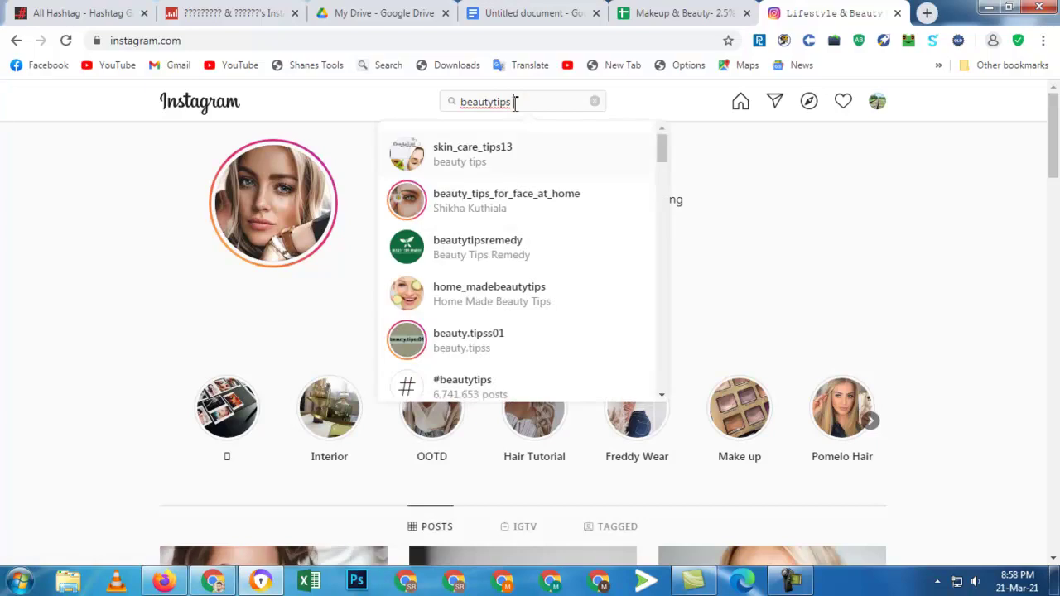
click(469, 387)
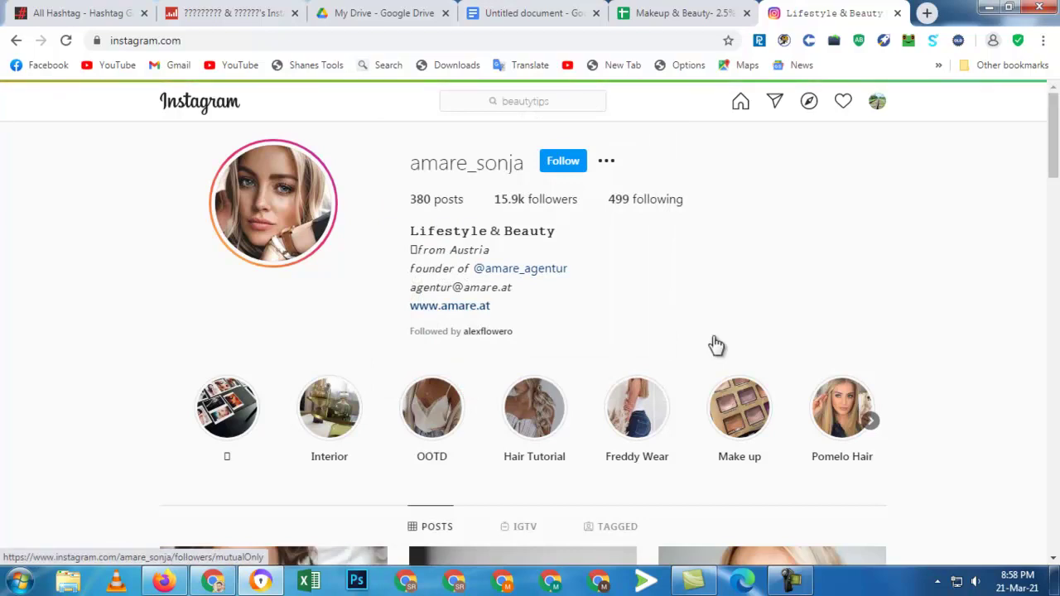
- Open the "4 Best Hair Oil" post from the #beautytips top posts and go to its author's profile
scroll(528, 381, down, 4)
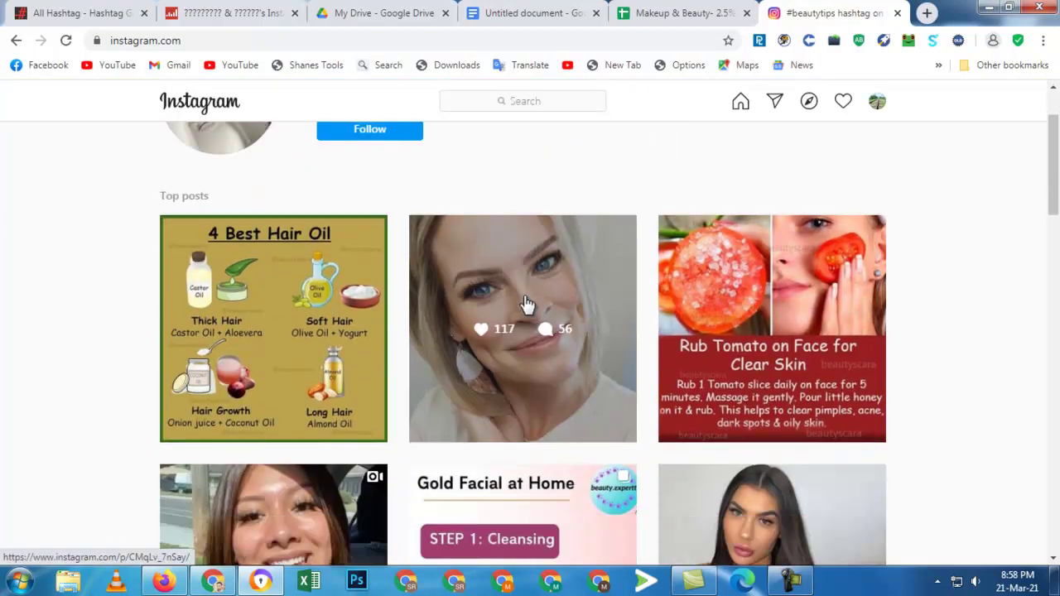
scroll(273, 315, up, 4)
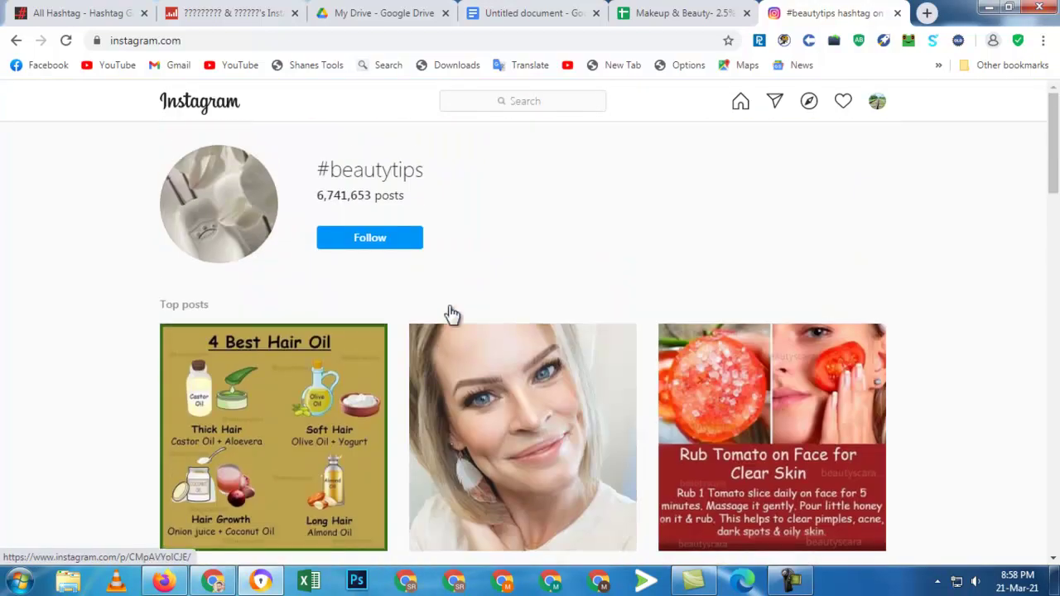
scroll(447, 309, down, 2)
click(251, 313)
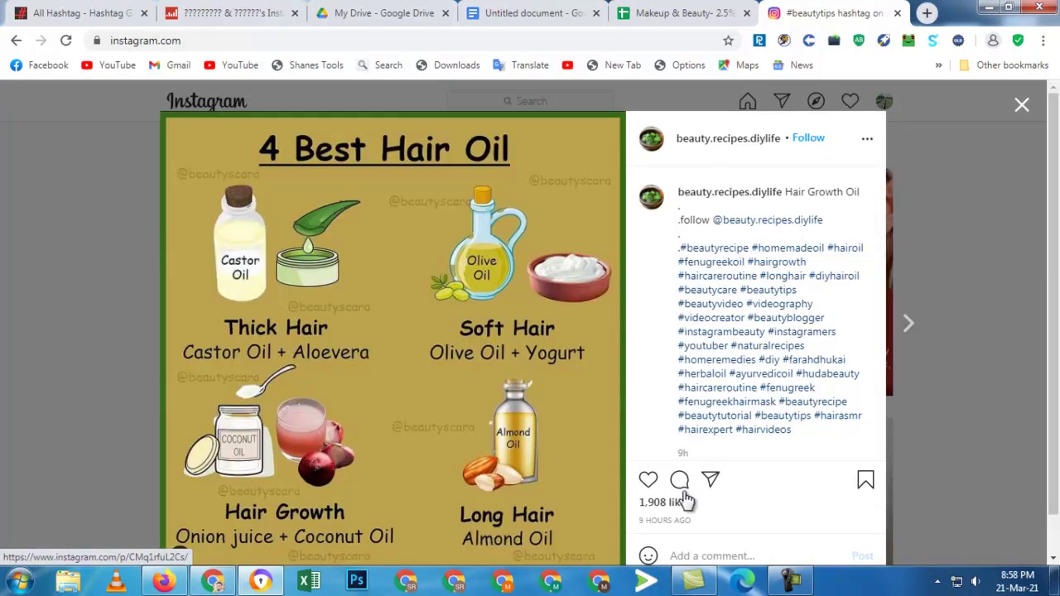
click(739, 192)
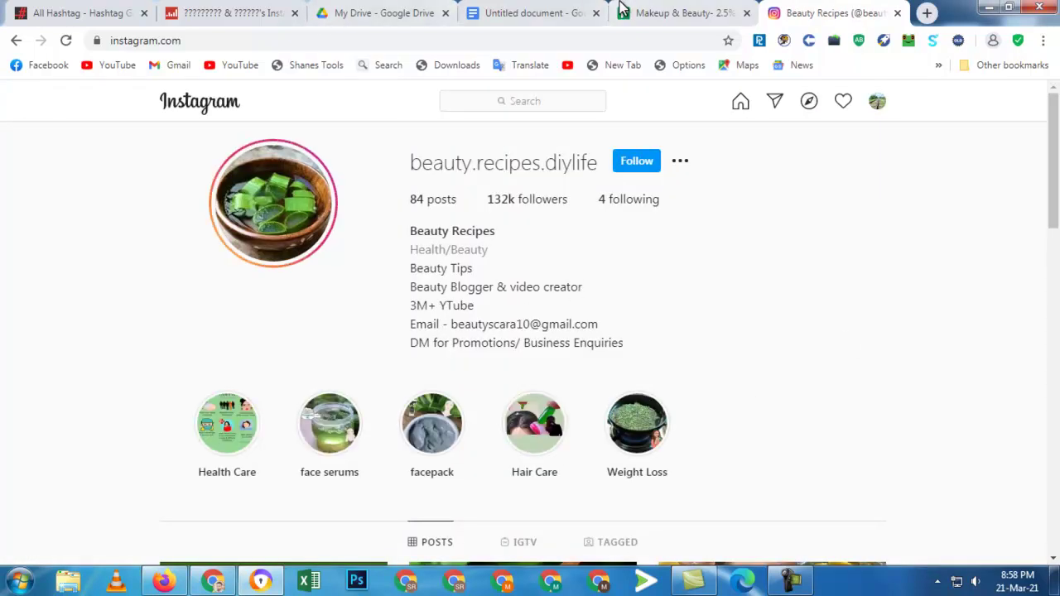
- Check the follower range required in the Google Docs criteria document and return to the Instagram profile
click(536, 8)
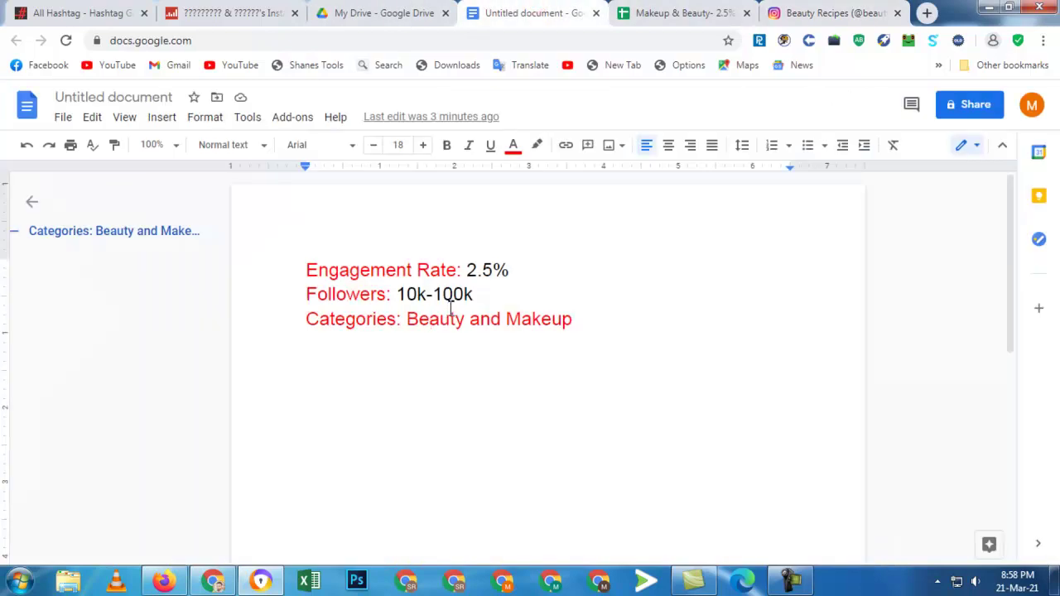
click(820, 13)
scroll(505, 447, down, 1)
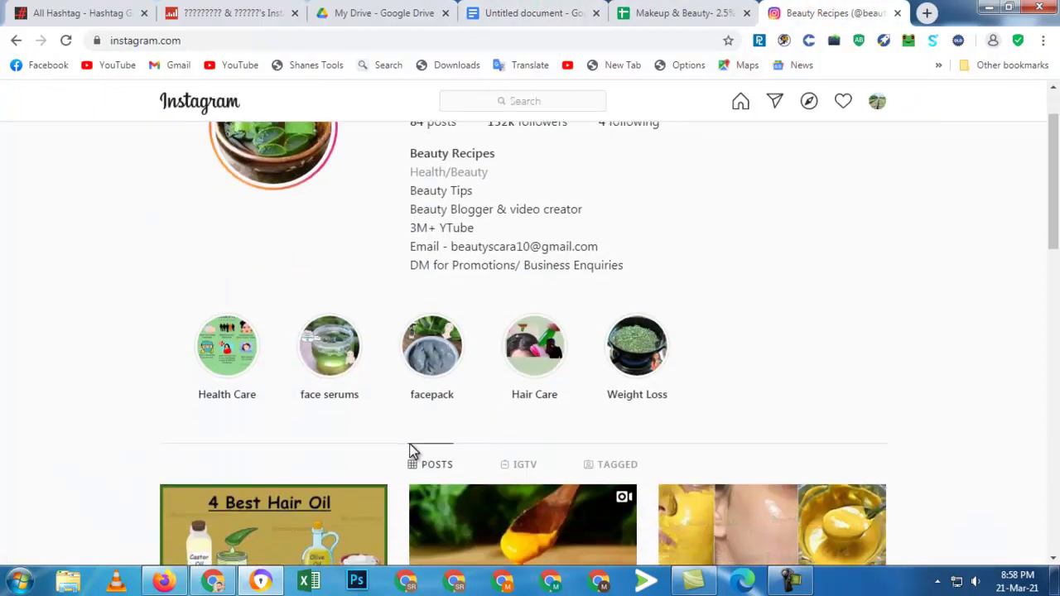
- Review the profile's Hair Care and facepack story highlights, then look over its bio and posts
click(571, 351)
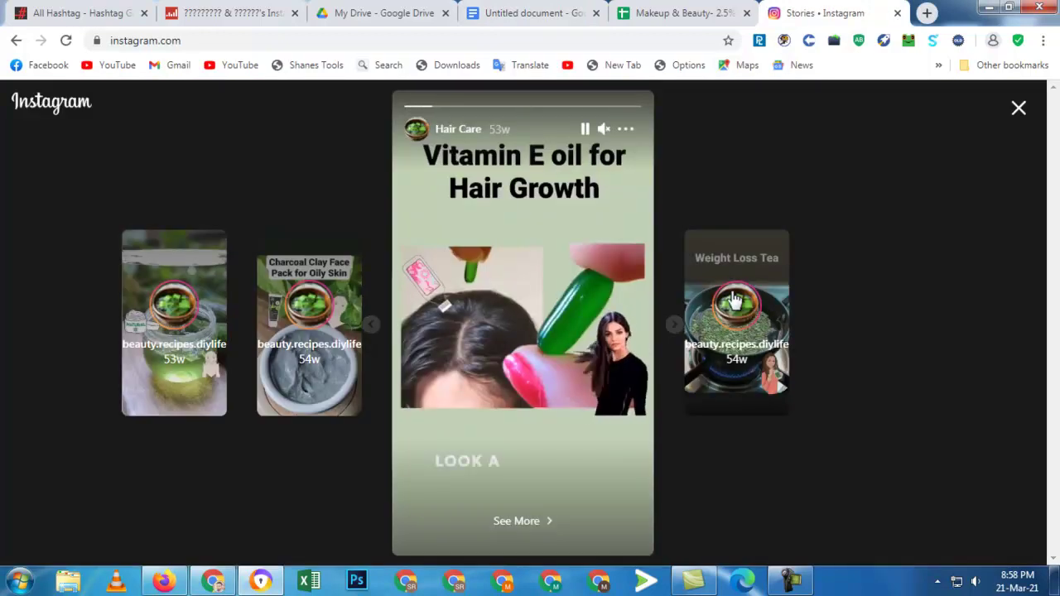
click(445, 131)
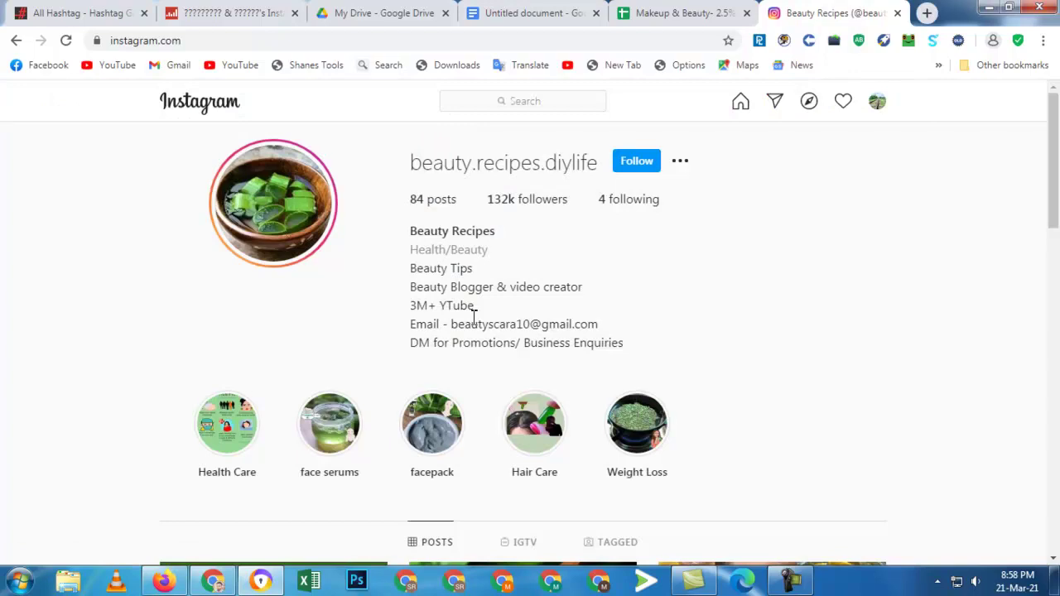
scroll(475, 315, down, 1)
click(431, 358)
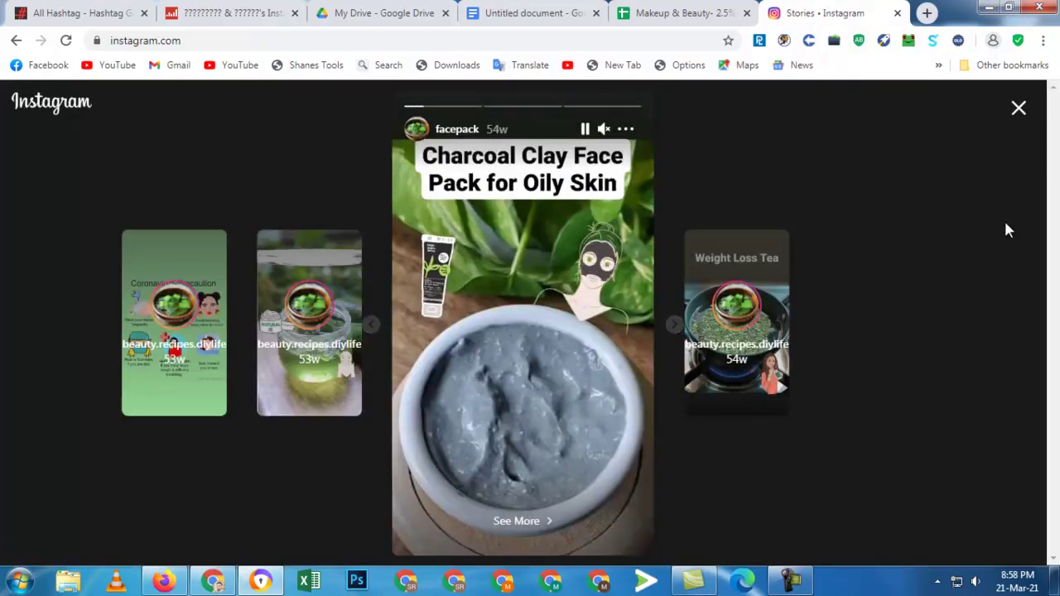
click(455, 129)
click(534, 424)
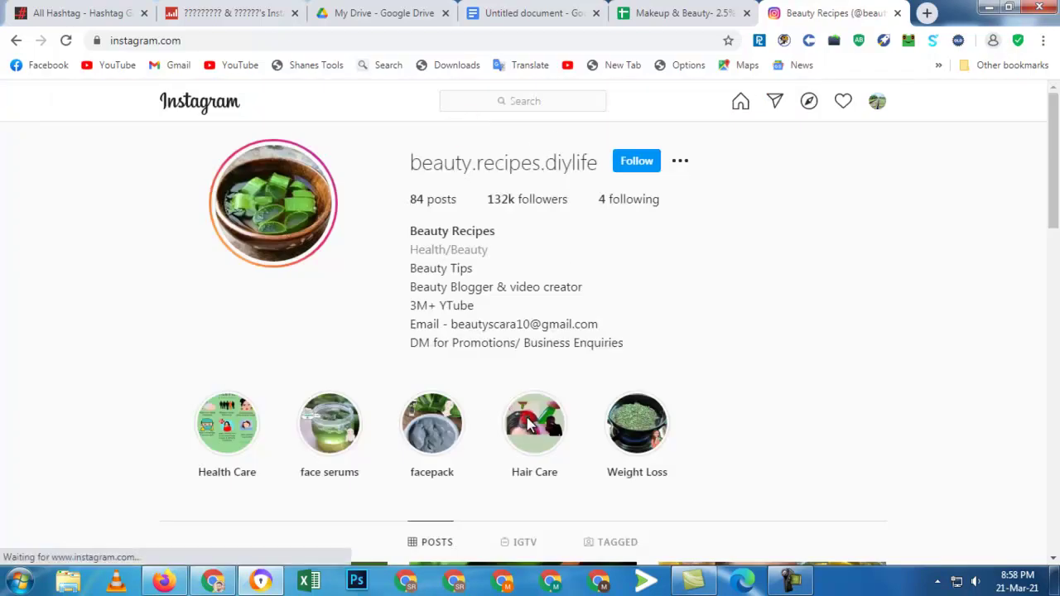
click(626, 130)
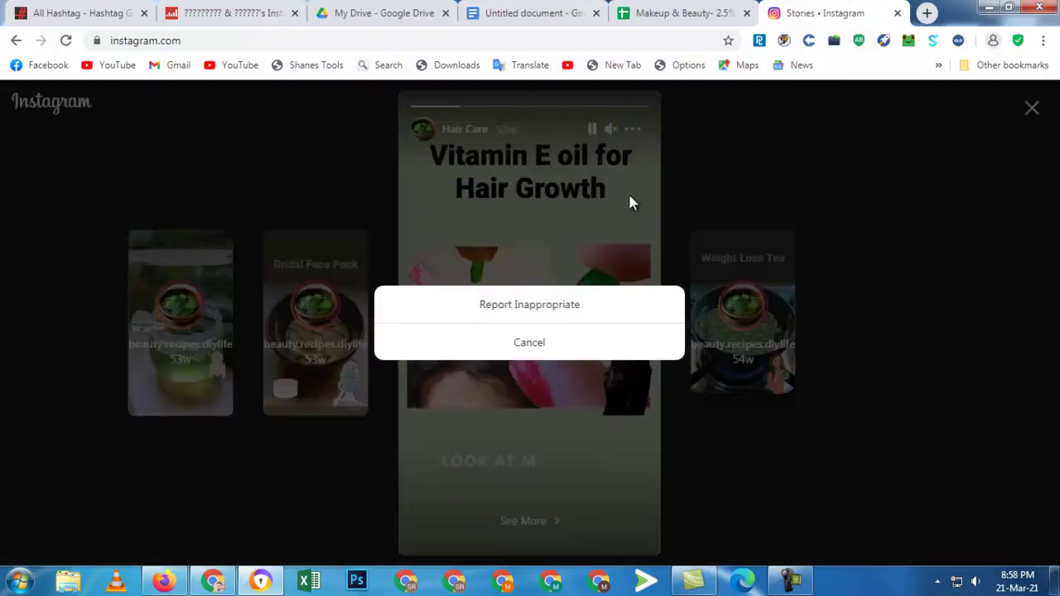
click(799, 310)
click(16, 40)
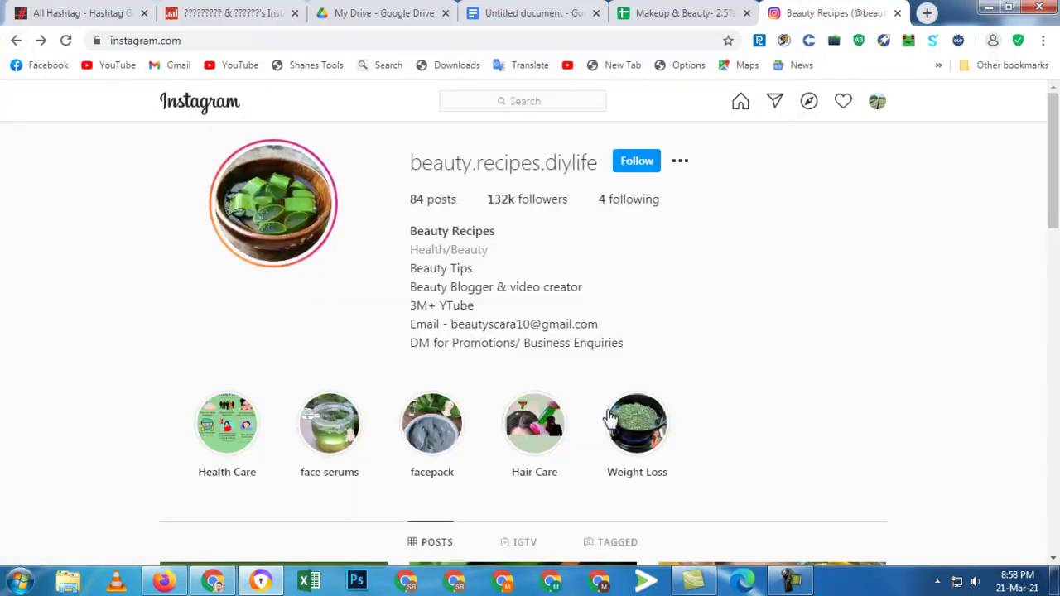
scroll(605, 414, down, 3)
scroll(601, 407, up, 3)
- Search Instagram for beautytips again and open the #beautytips101 hashtag page
click(506, 101)
text(beautytips)
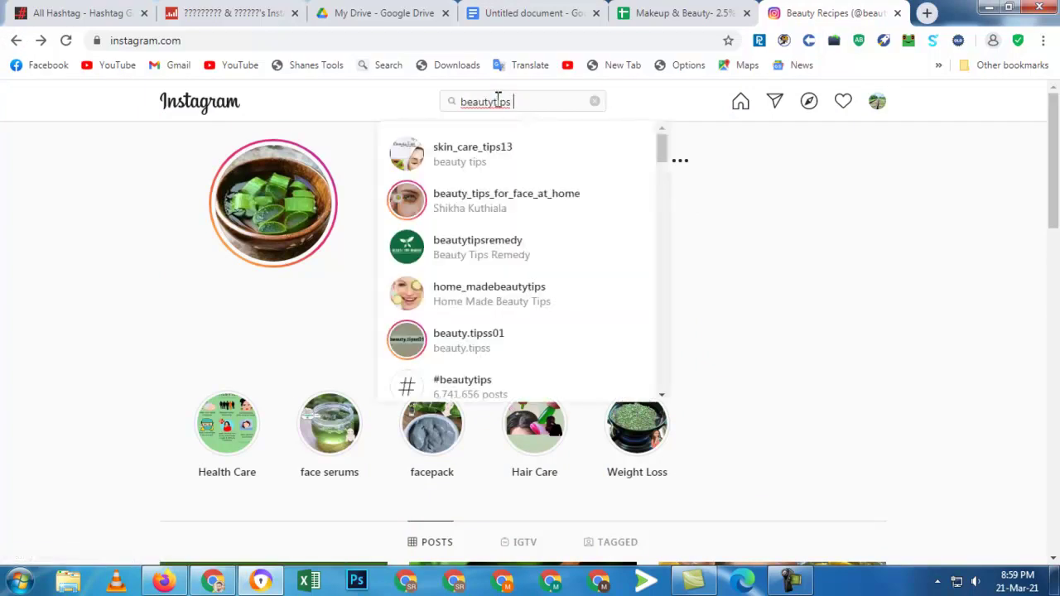
drag(659, 156, 654, 238)
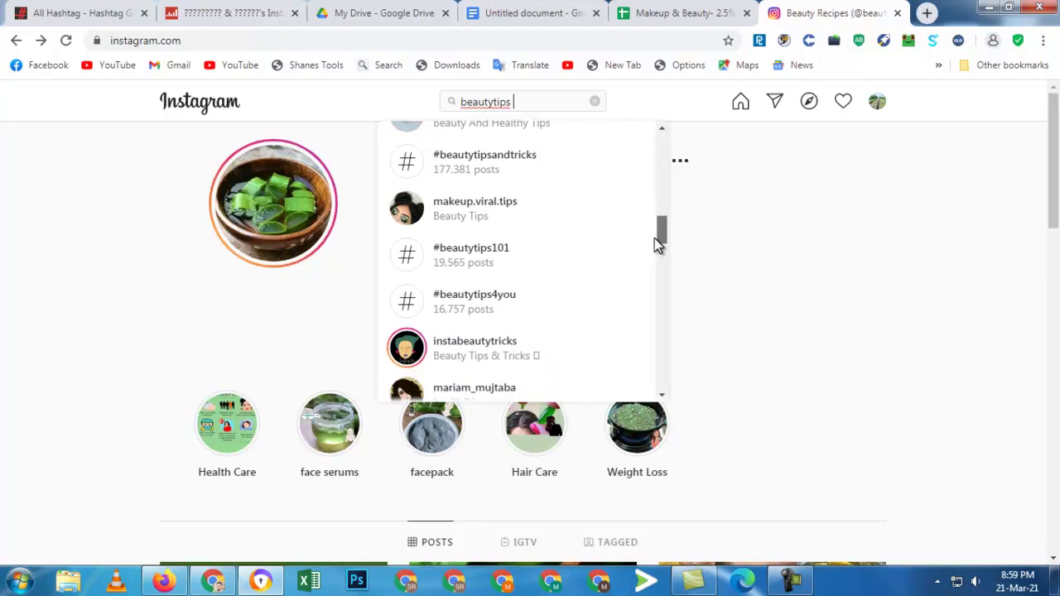
click(466, 260)
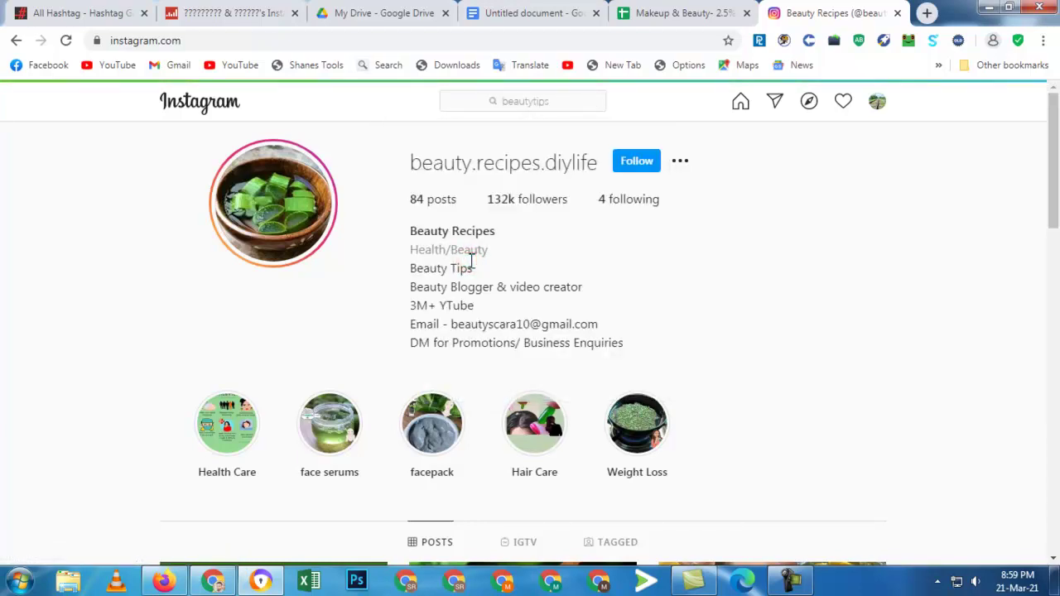
- Browse the top and most recent posts under #beautytips101 for potential beauty and makeup influencers
scroll(464, 260, down, 1)
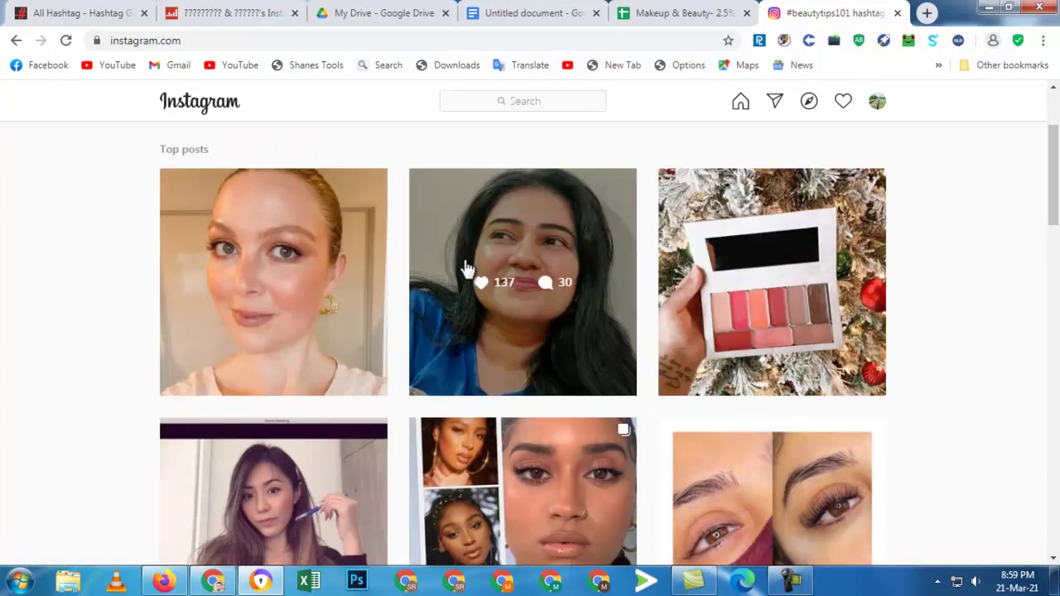
scroll(466, 267, down, 1)
scroll(464, 264, up, 2)
scroll(466, 310, down, 7)
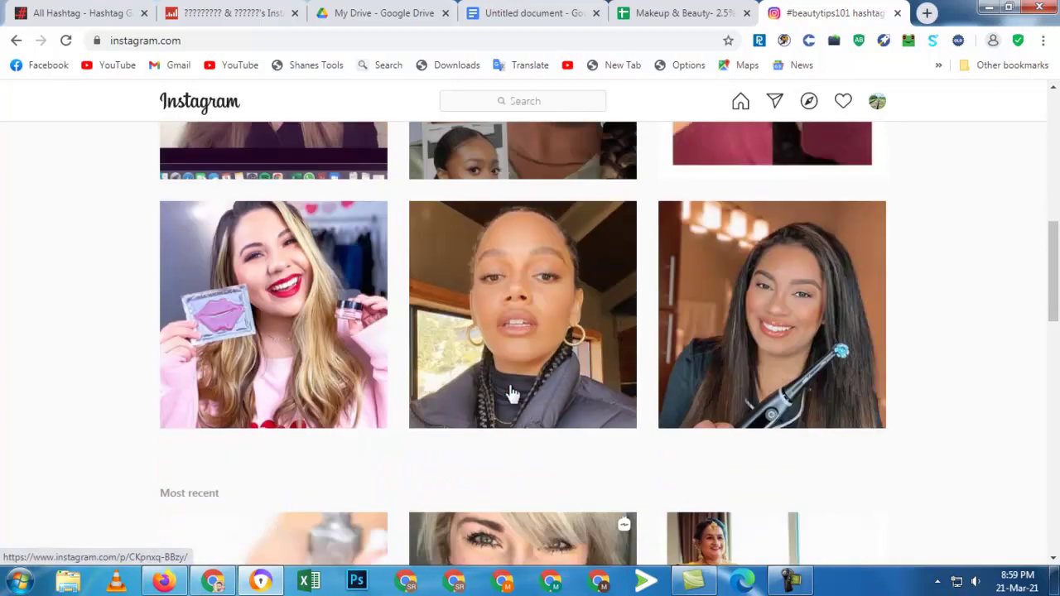
scroll(629, 289, down, 5)
scroll(627, 289, up, 5)
scroll(620, 289, down, 5)
scroll(414, 298, up, 3)
scroll(414, 300, up, 8)
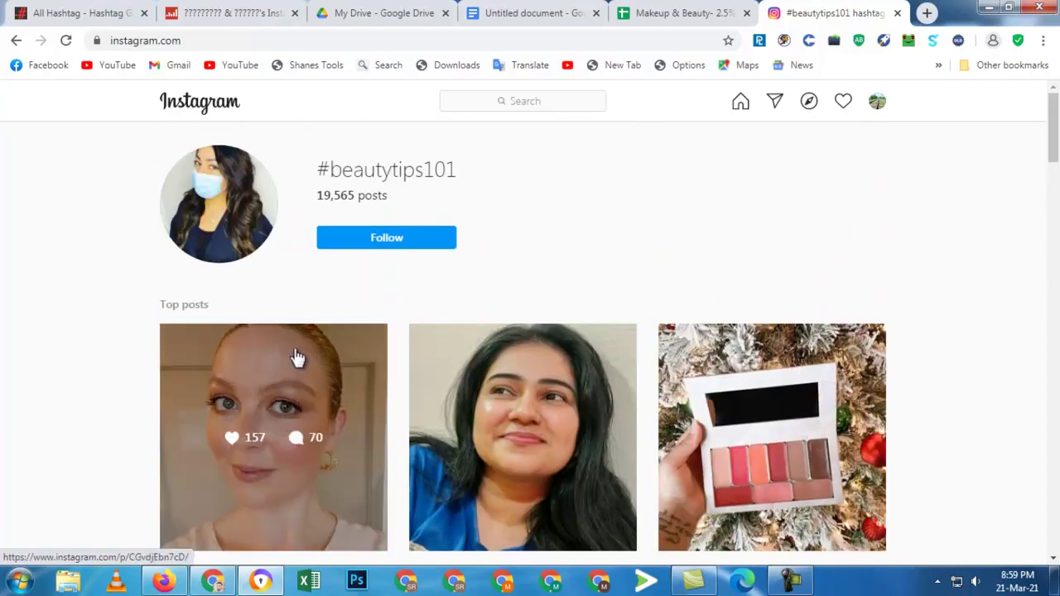
- Open the first #beautytips101 top post, go to its author's profile and review the follower count and posts
click(266, 399)
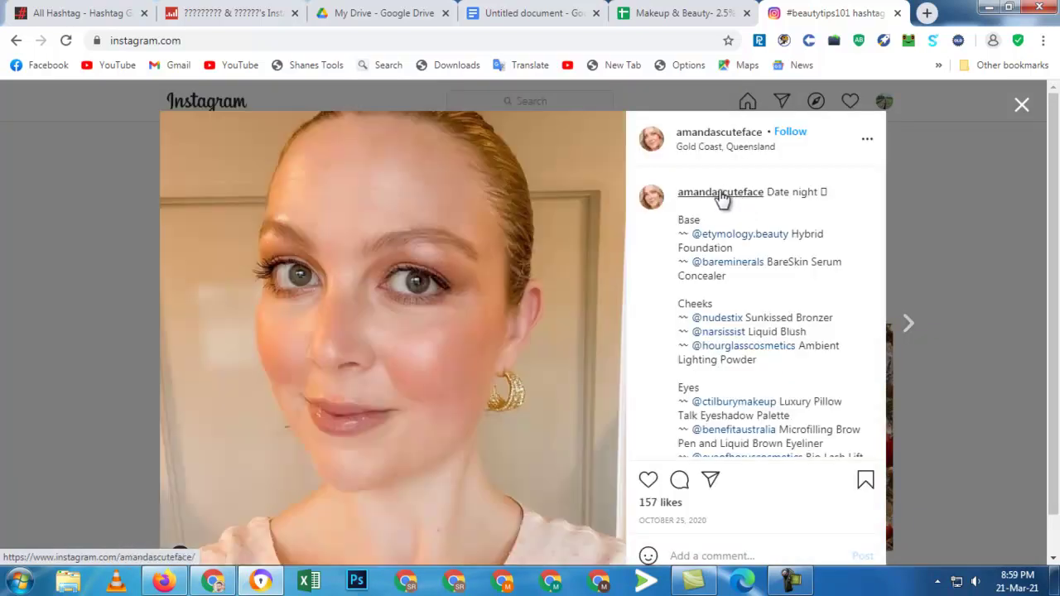
click(720, 193)
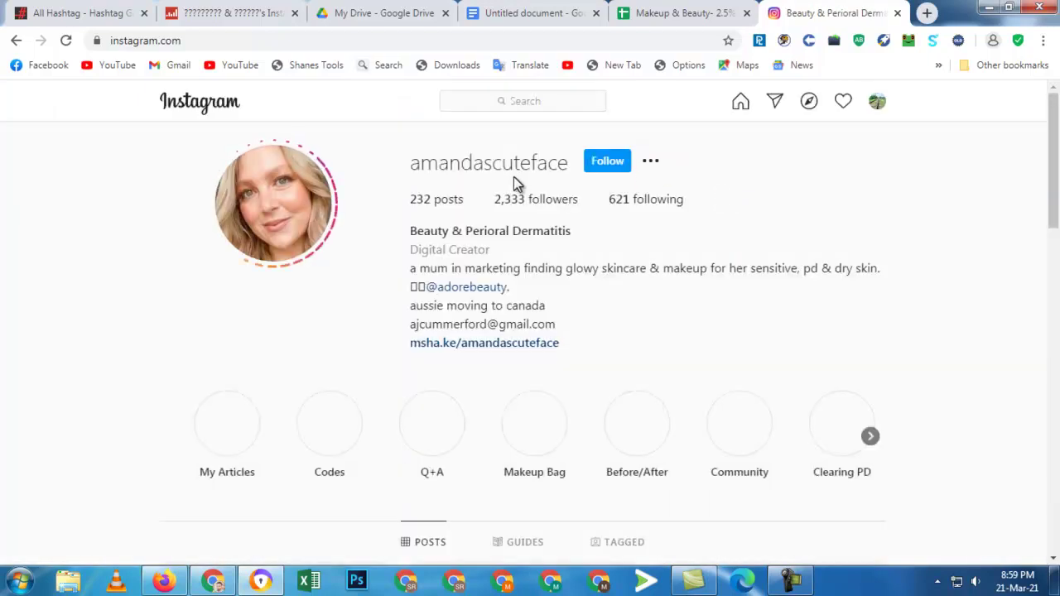
drag(572, 167, 405, 164)
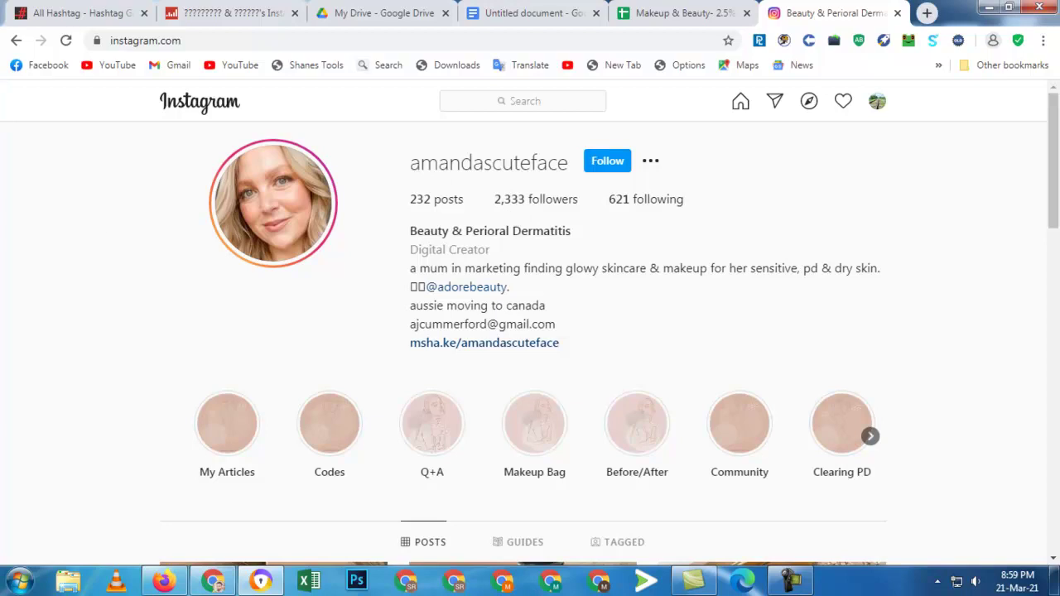
scroll(774, 426, down, 5)
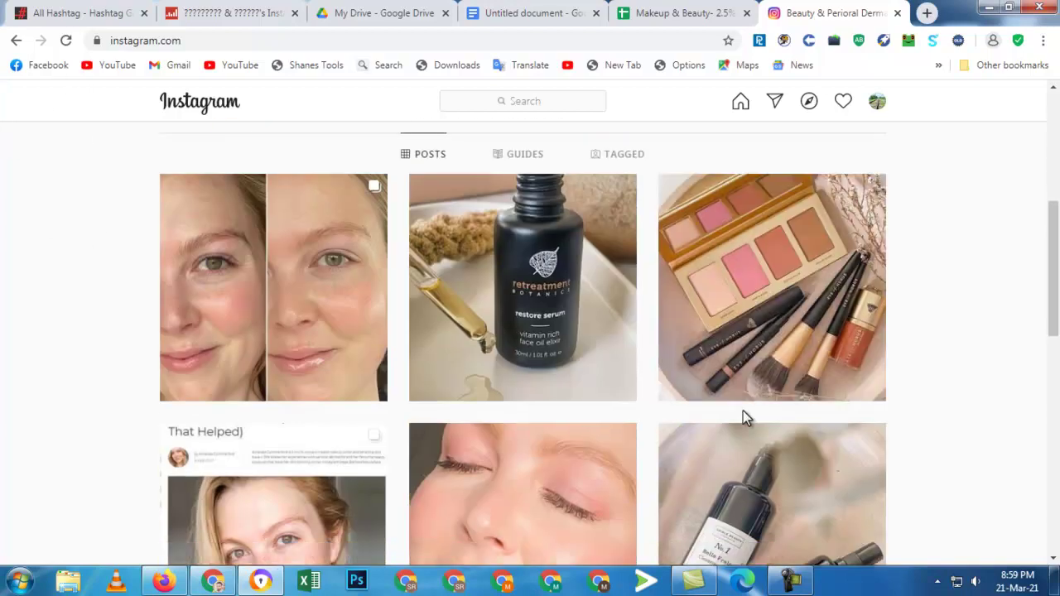
- Return from the author's profile to the #beautytips101 hashtag page and look over its header and top posts
scroll(720, 414, up, 4)
scroll(694, 422, up, 1)
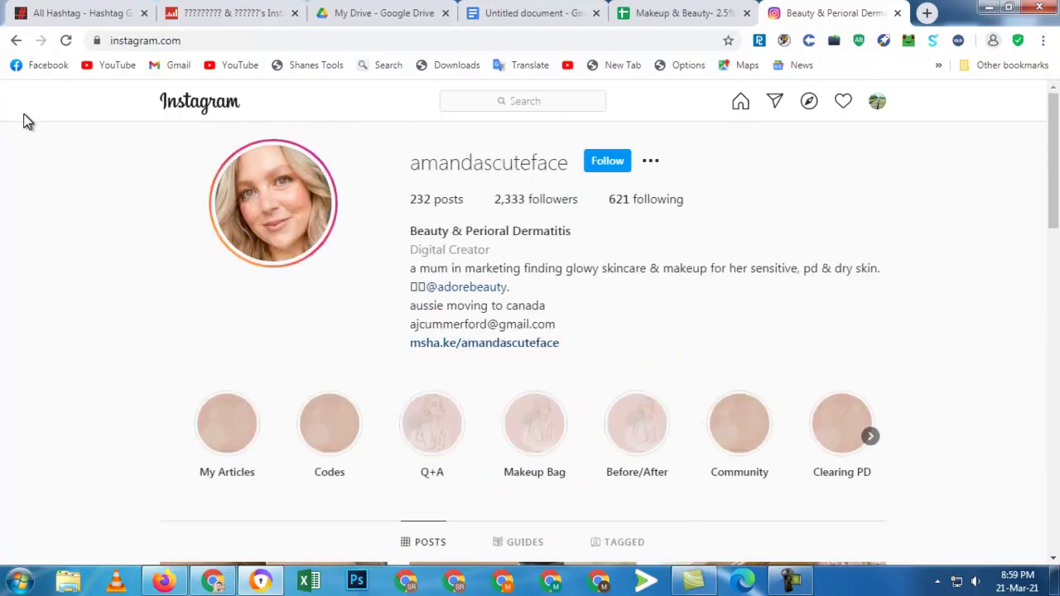
click(14, 41)
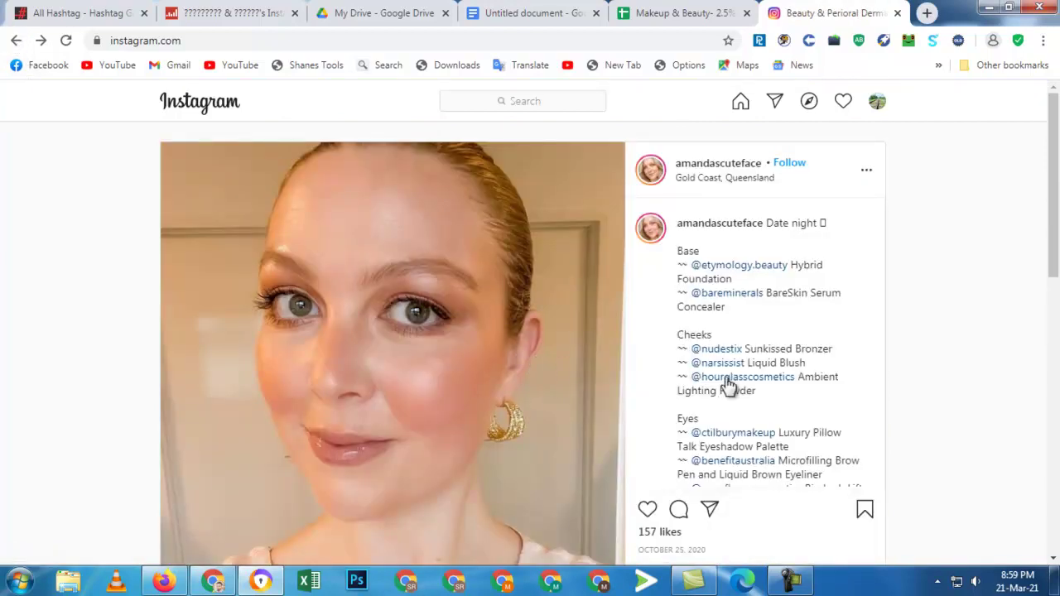
scroll(727, 406, down, 3)
scroll(350, 384, down, 7)
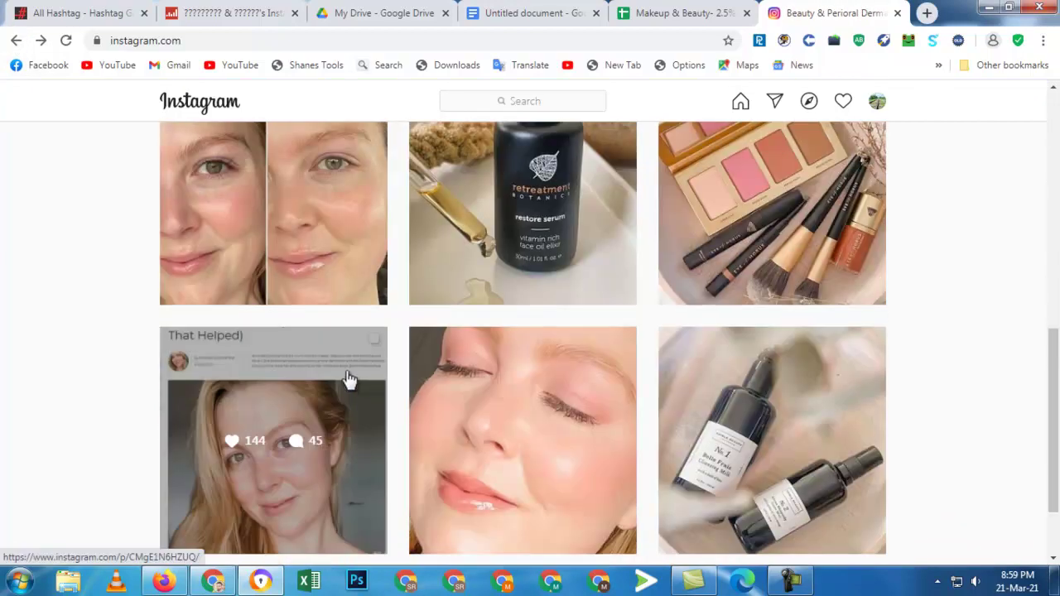
scroll(348, 381, down, 2)
click(15, 41)
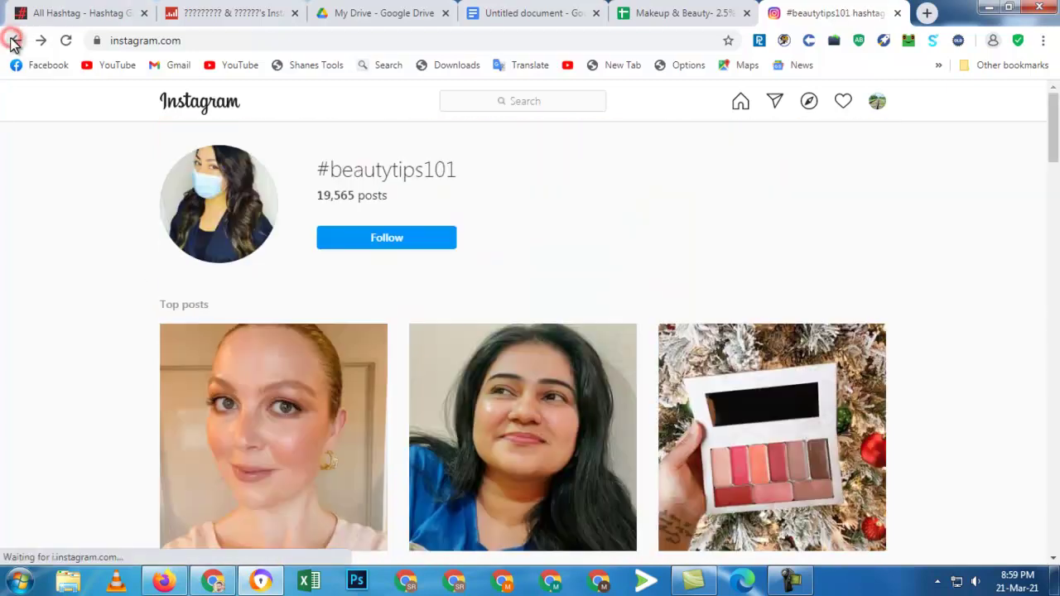
scroll(367, 359, down, 3)
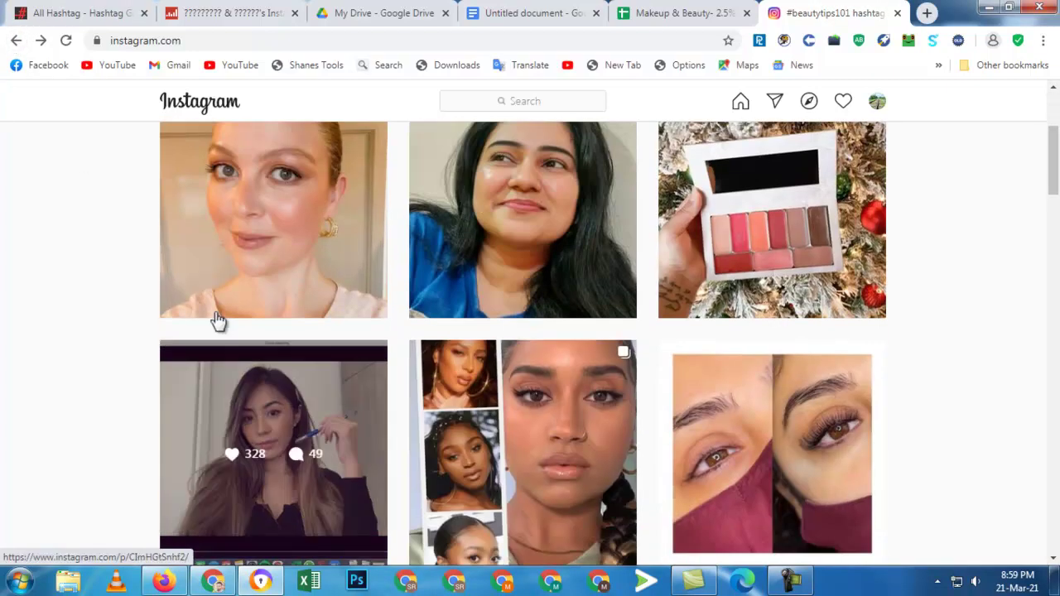
scroll(223, 286, up, 2)
scroll(223, 286, up, 1)
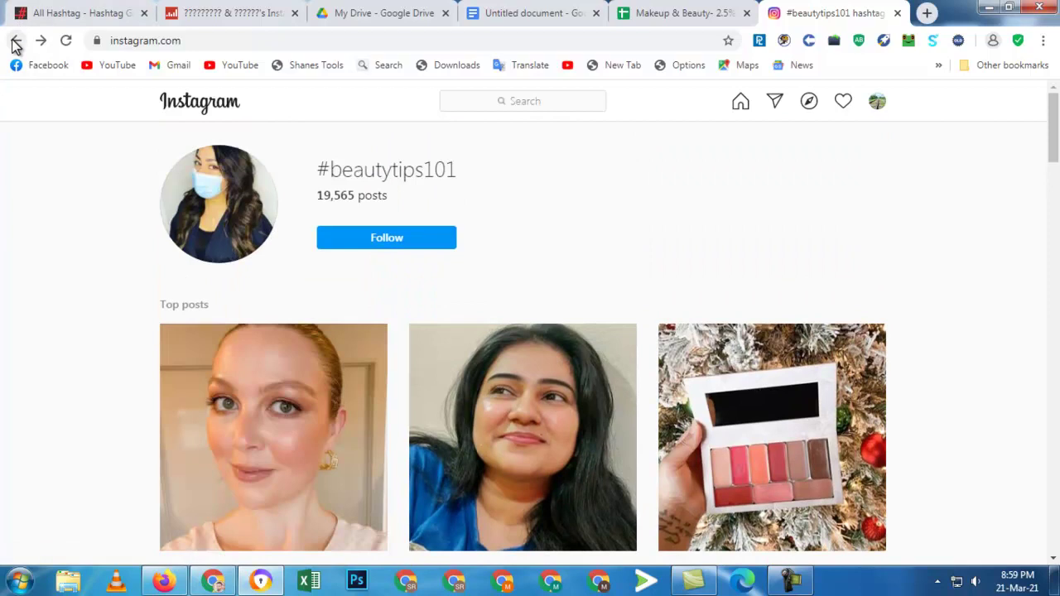
drag(435, 166, 330, 165)
click(385, 170)
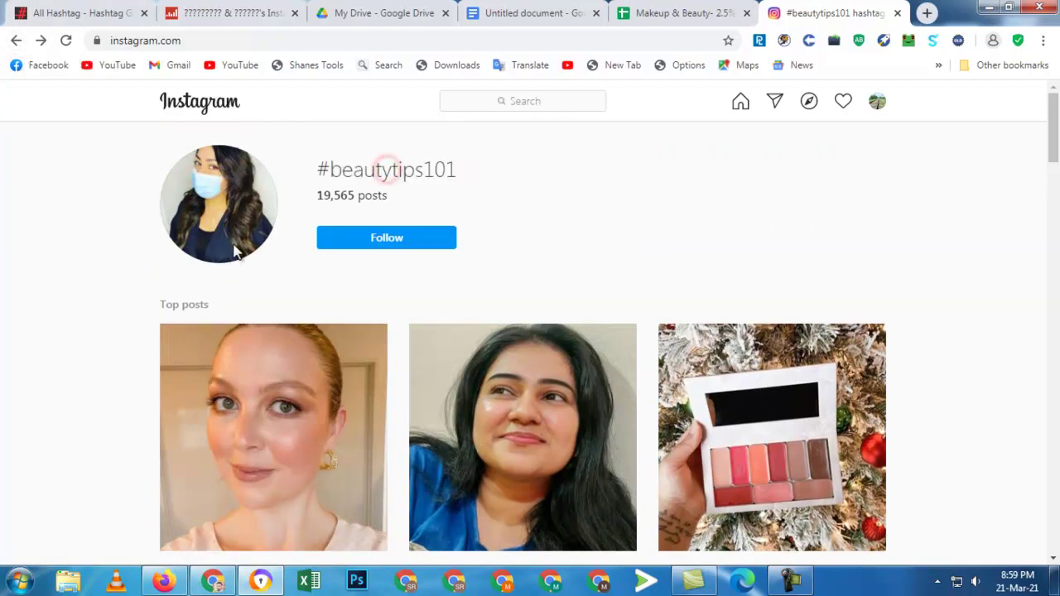
- Check the profile of the first top post's author once more and return to the #beautytips101 page
click(303, 398)
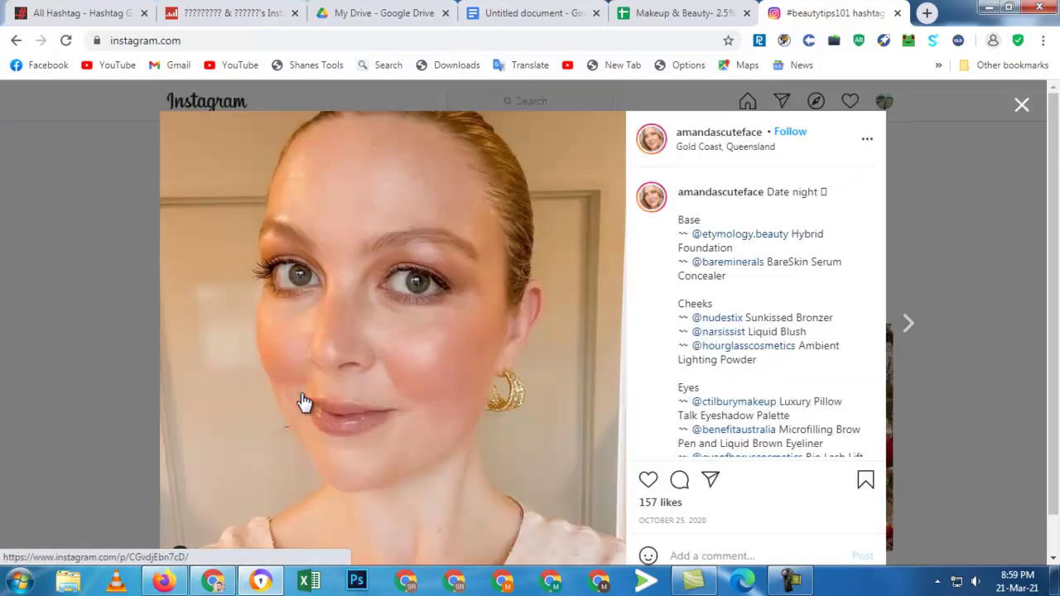
click(720, 195)
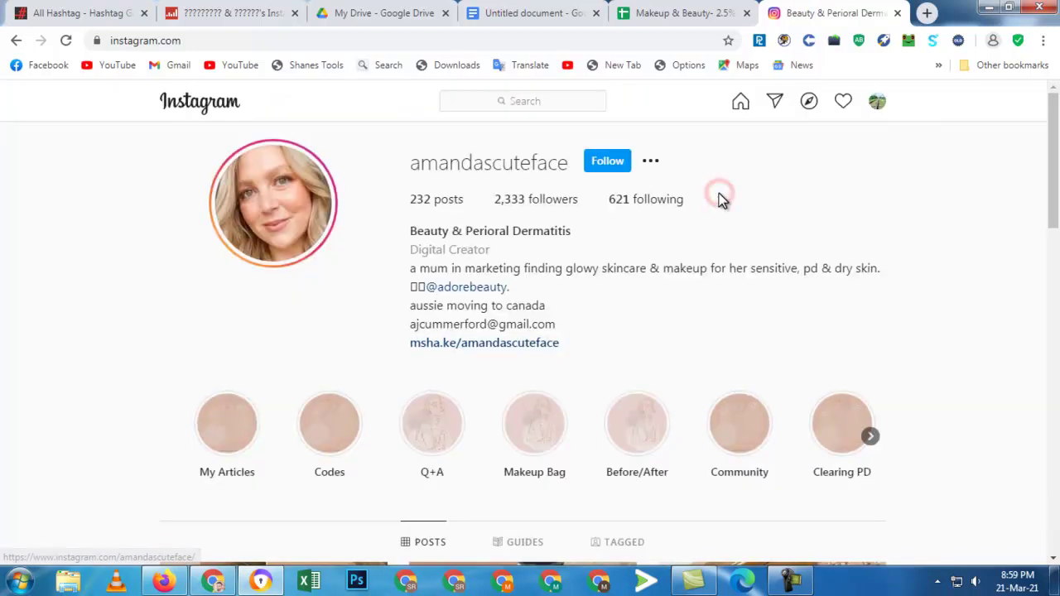
click(17, 39)
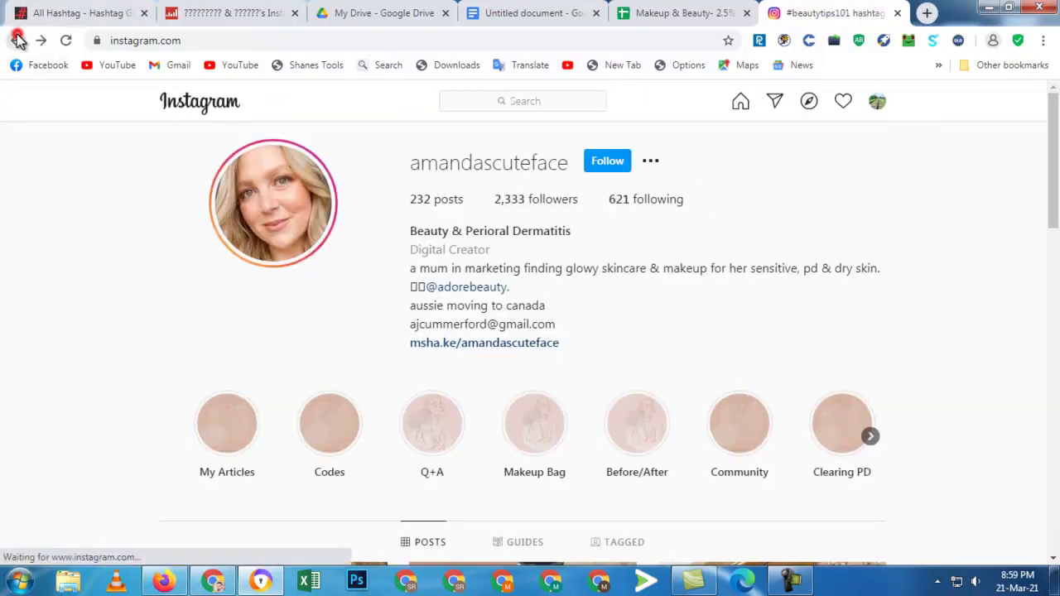
click(18, 40)
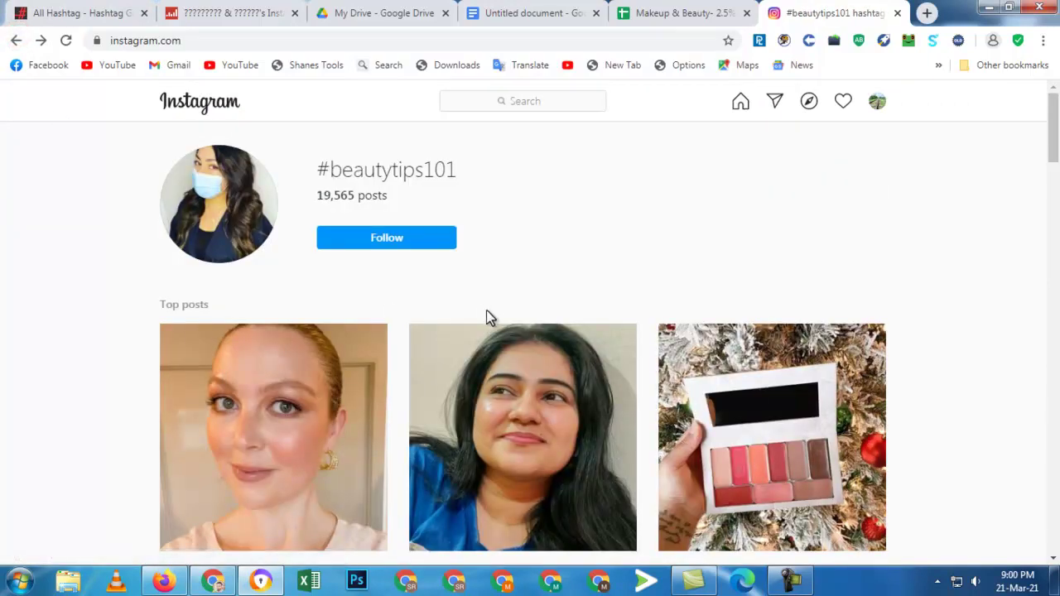
- Switch to the All Hashtag site and copy #beautyproduct from the best top hashtags list
click(71, 10)
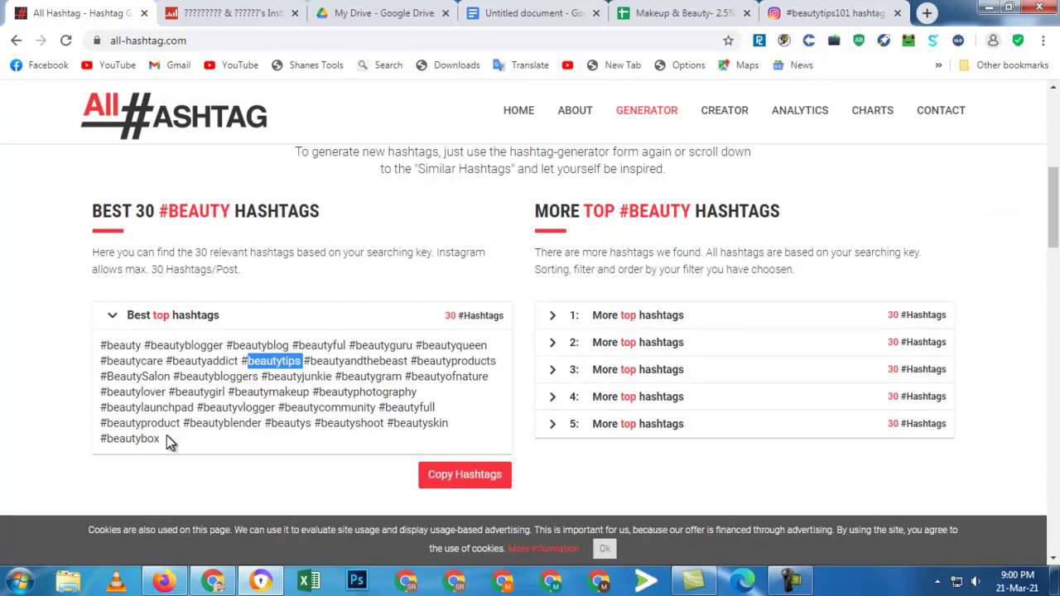
drag(180, 423, 115, 426)
right_click(132, 431)
click(145, 437)
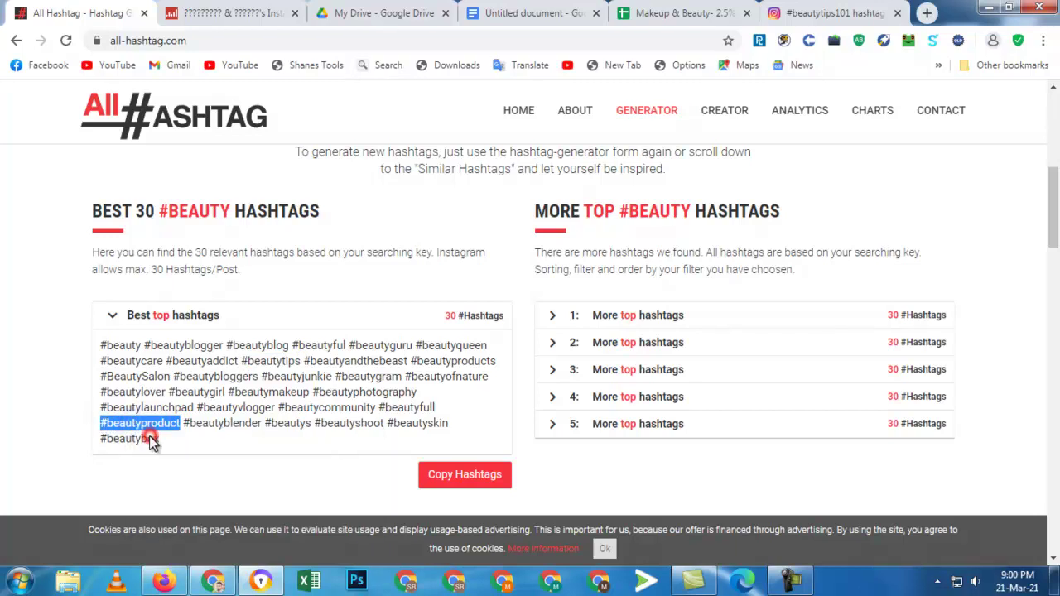
- Search Instagram for #beautyproduct and open the #beautyproducts hashtag page
click(822, 10)
click(496, 101)
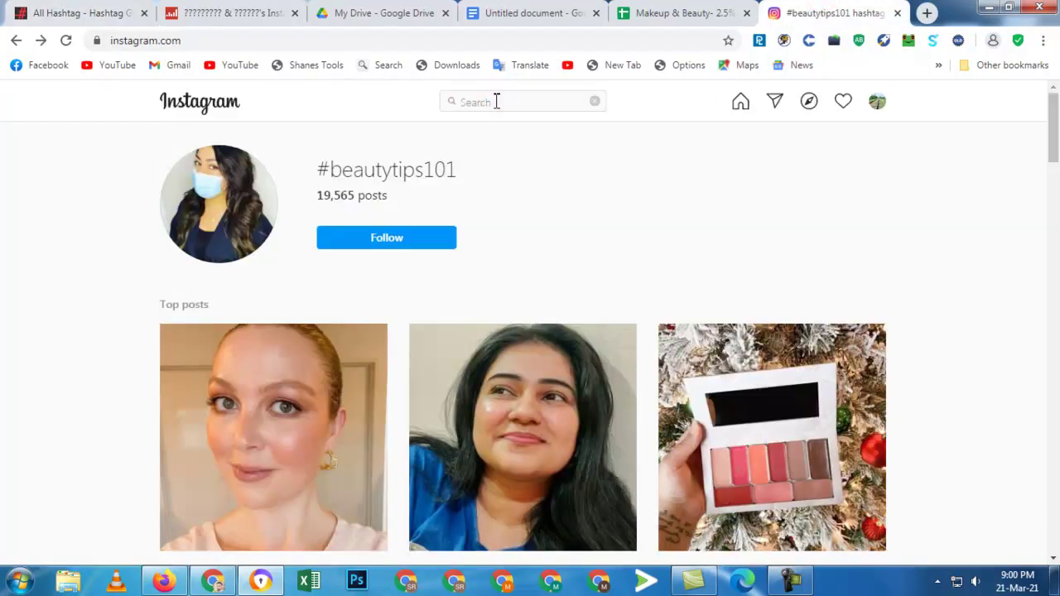
text(#beautyproduct)
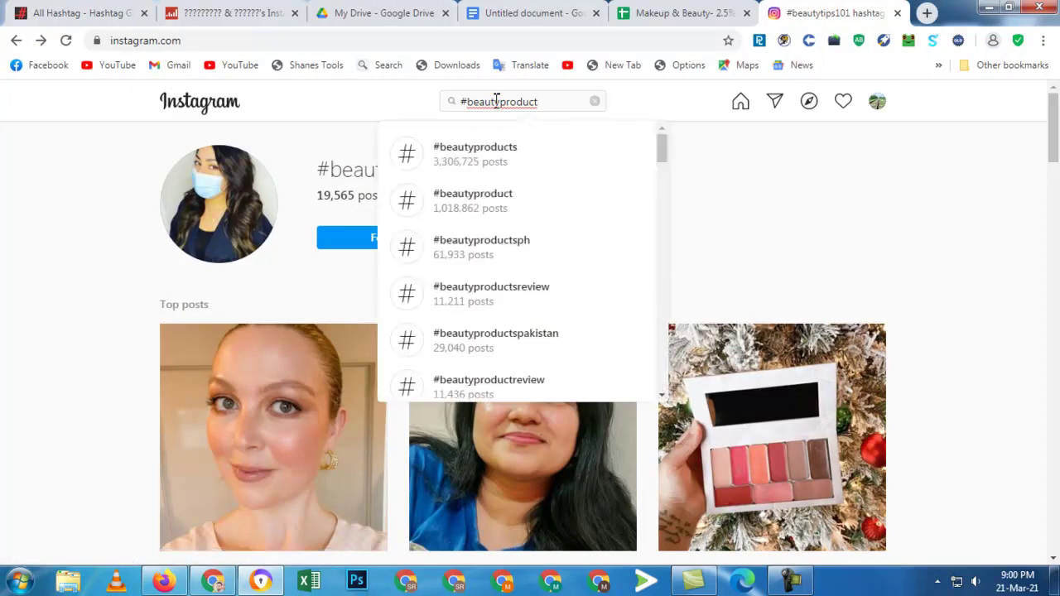
click(486, 169)
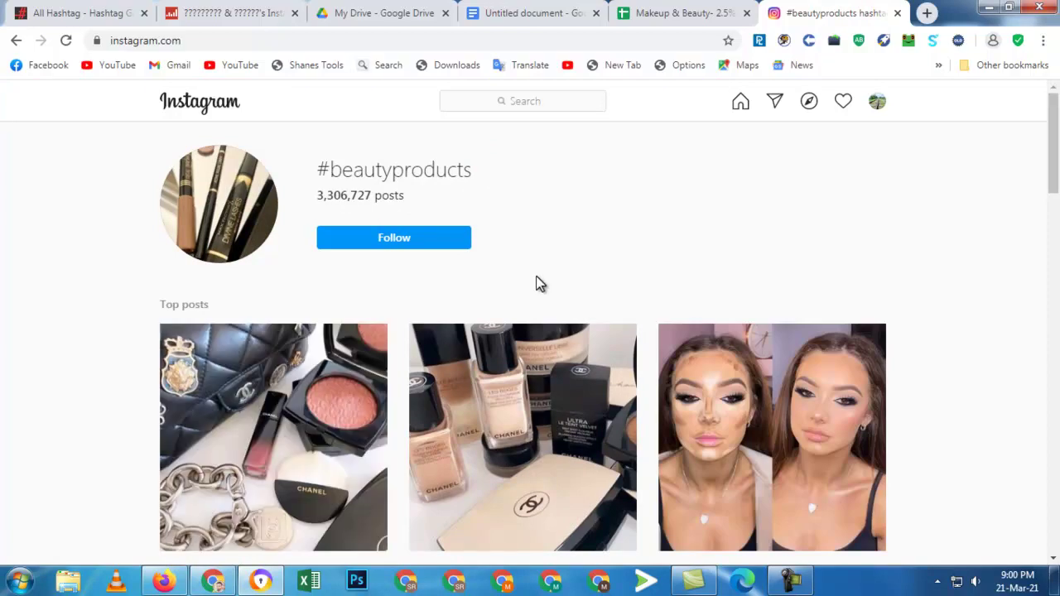
- Open the first top post under #beautyproducts and go to its author's profile
scroll(433, 350, down, 2)
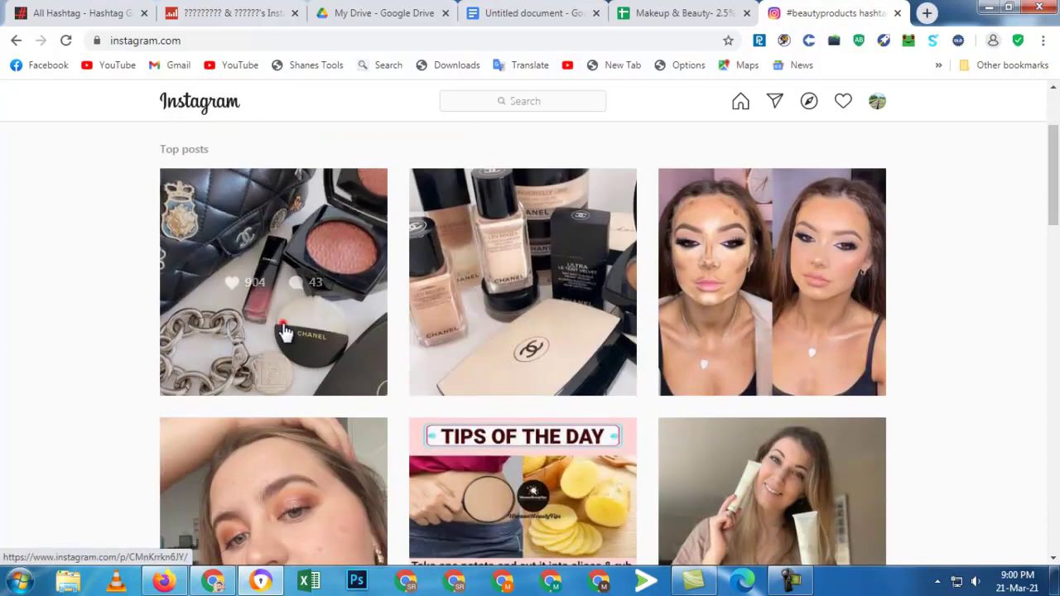
click(282, 324)
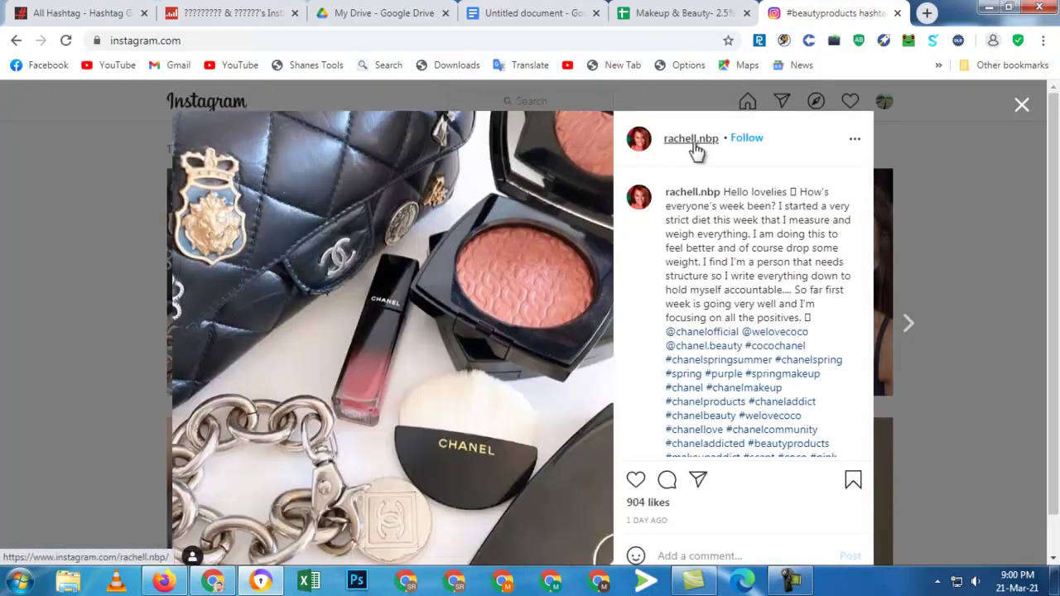
click(694, 141)
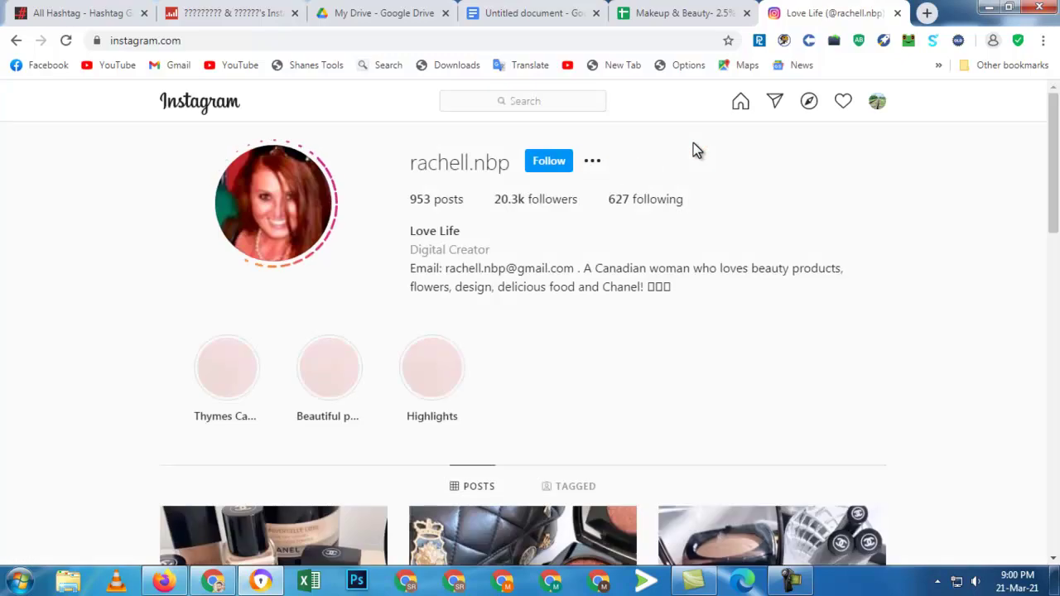
- Copy the profile's username and look up its Instagram statistics on Social Blade
drag(510, 168, 410, 164)
right_click(454, 177)
click(455, 175)
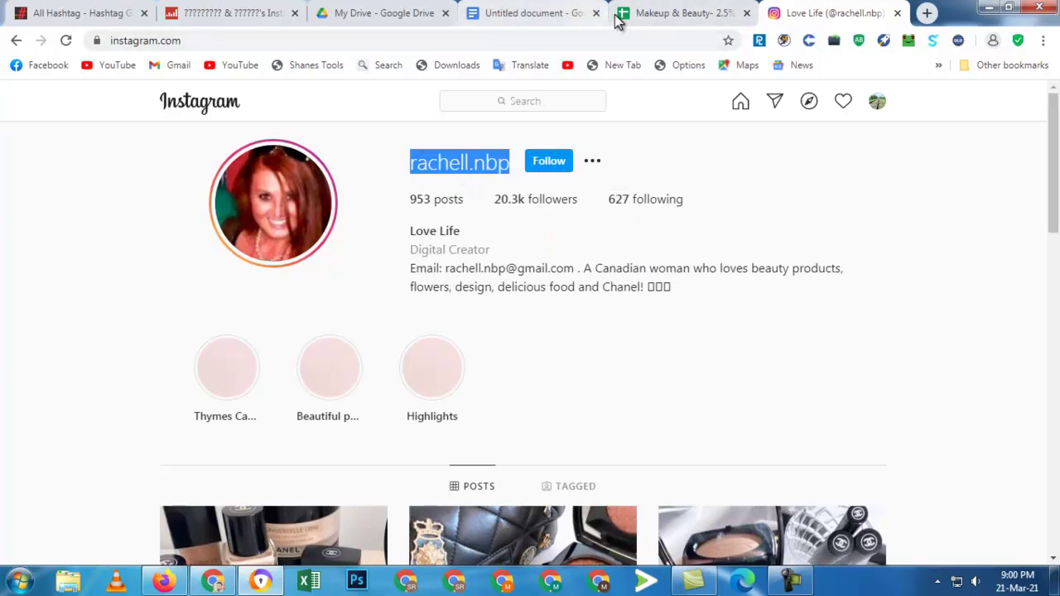
click(199, 15)
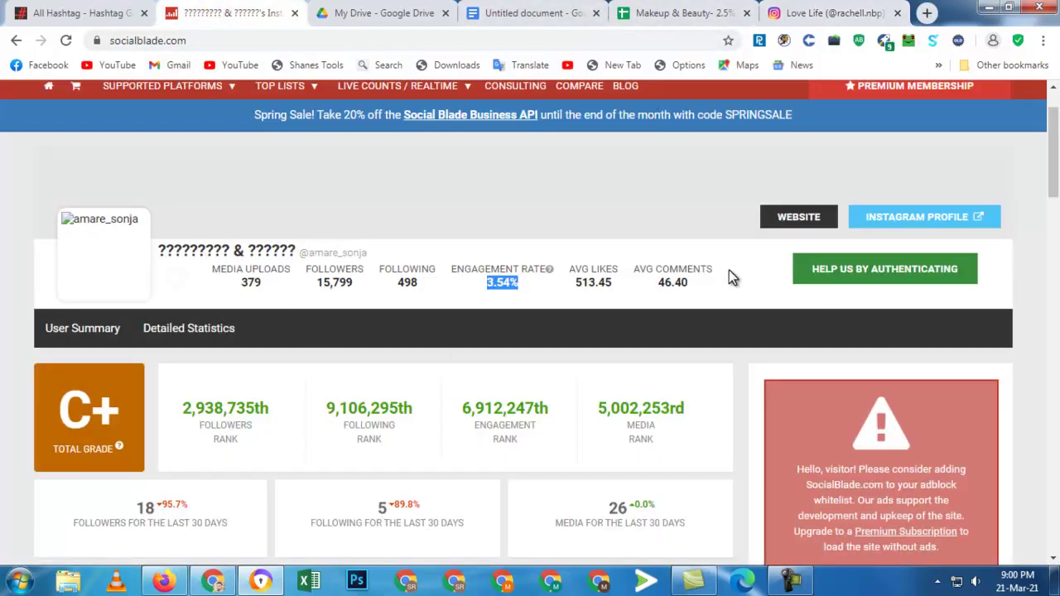
scroll(539, 317, down, 3)
scroll(537, 317, up, 4)
click(799, 131)
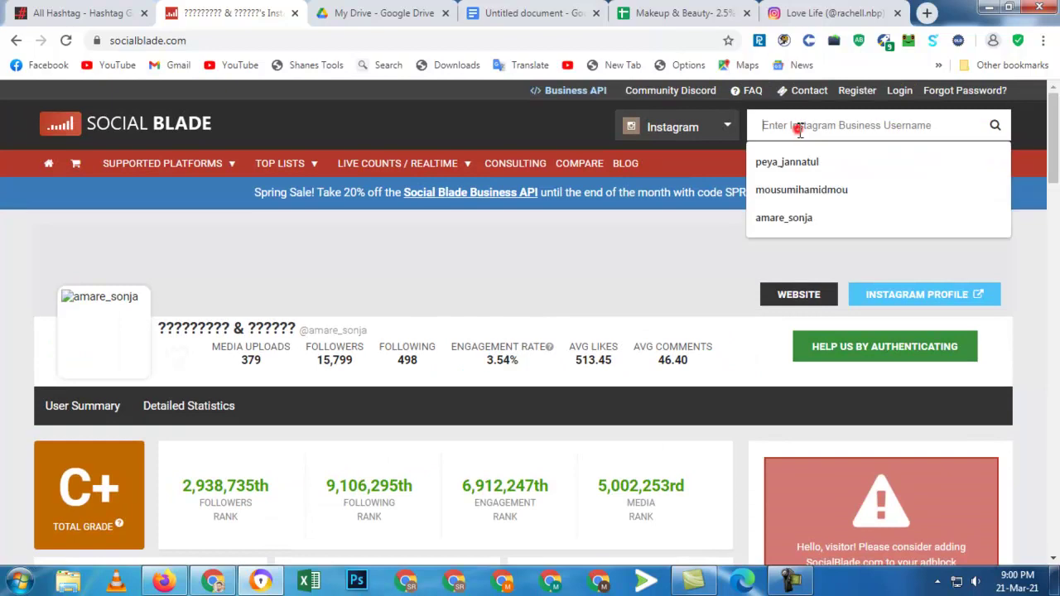
key(ctrl+v)
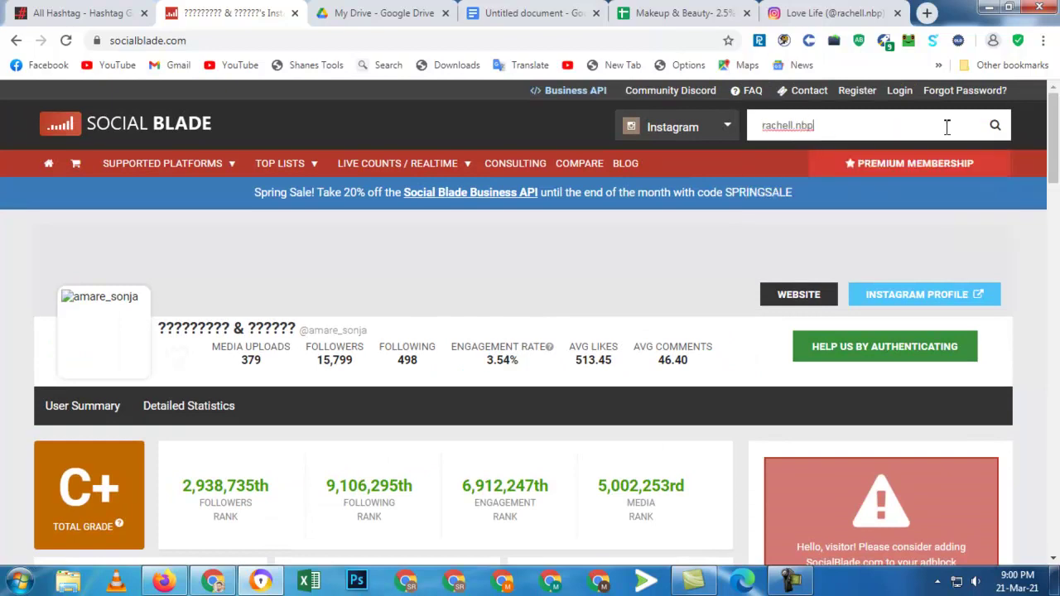
click(993, 128)
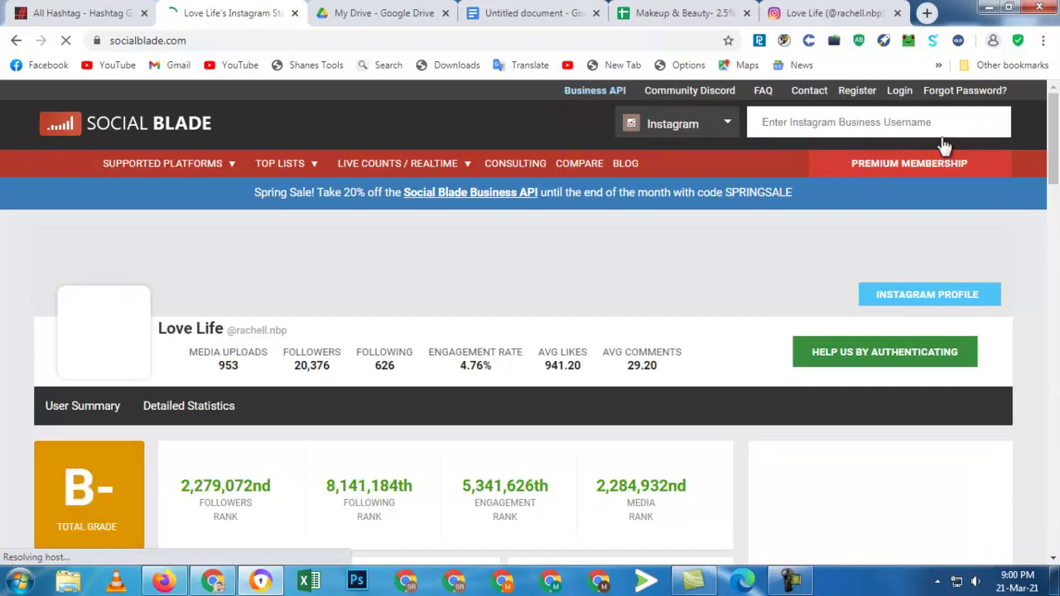
- Copy the 4.76% engagement rate from Social Blade into cell D4 of the Makeup & Beauty sheet
scroll(578, 311, down, 1)
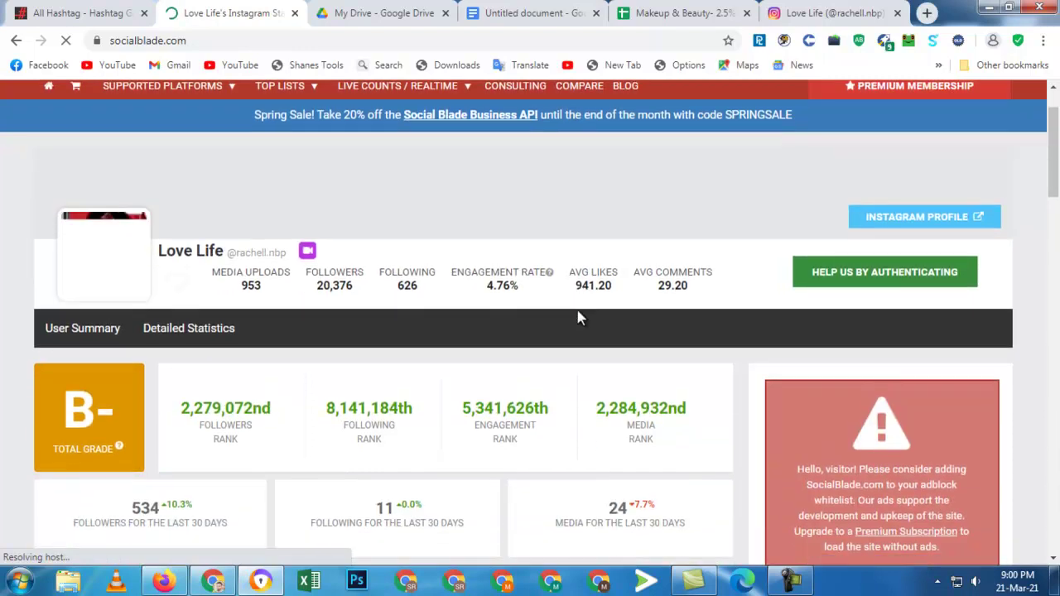
right_click(513, 287)
click(522, 294)
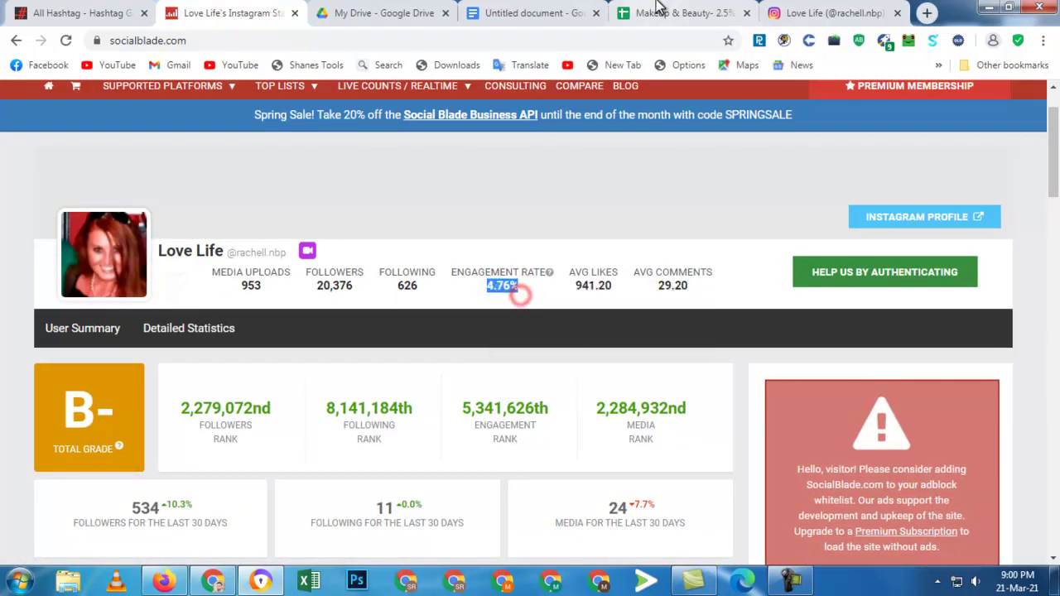
click(671, 12)
click(448, 261)
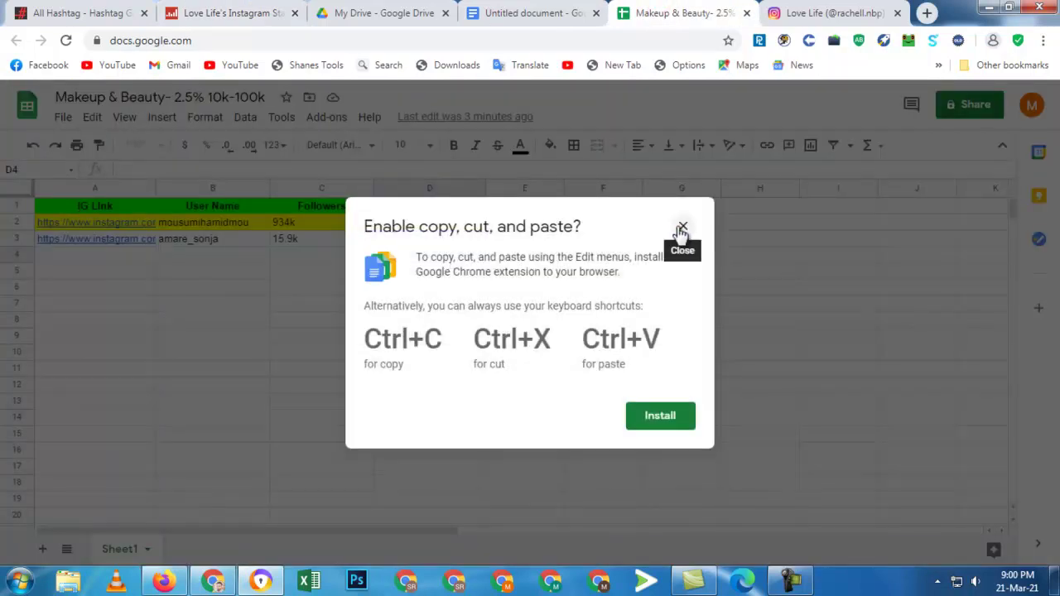
click(679, 226)
click(774, 281)
click(455, 253)
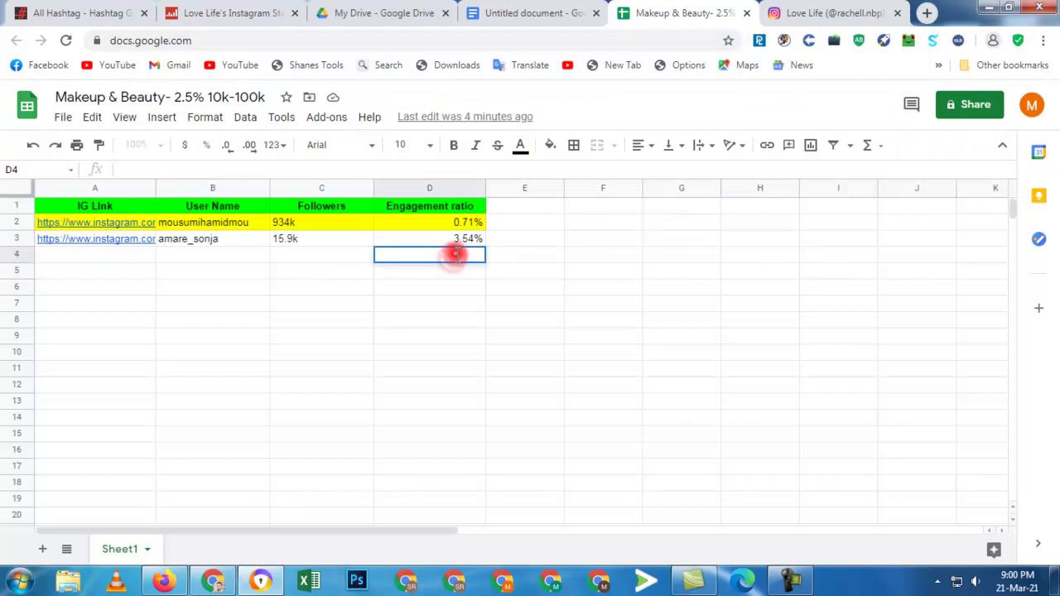
key(ctrl+v)
click(552, 307)
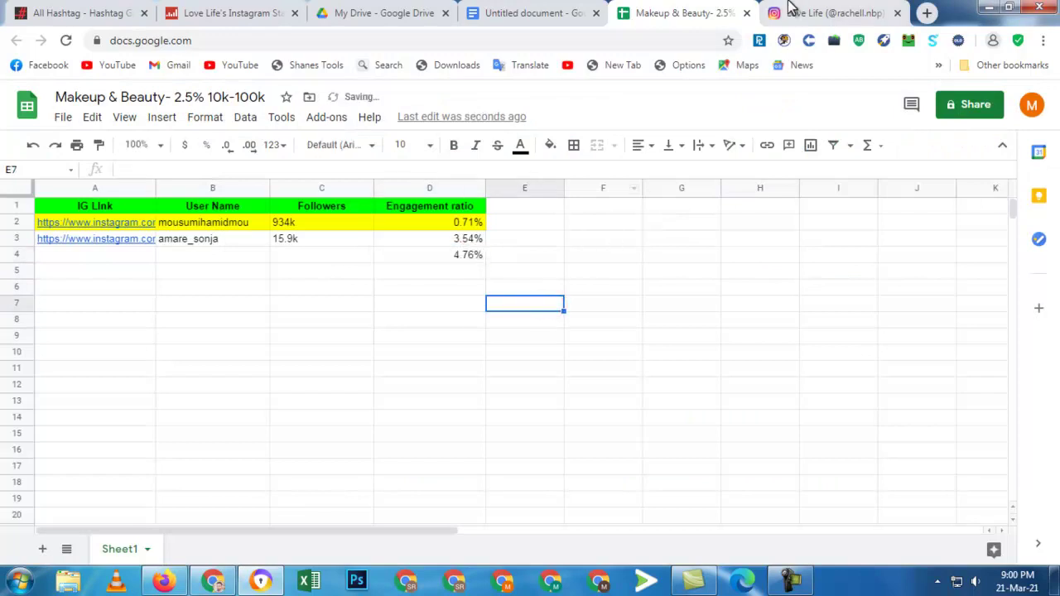
- Copy the influencer's Instagram profile URL into cell A4 of the sheet's IG Link column
click(820, 10)
click(212, 40)
right_click(213, 39)
click(251, 97)
click(644, 10)
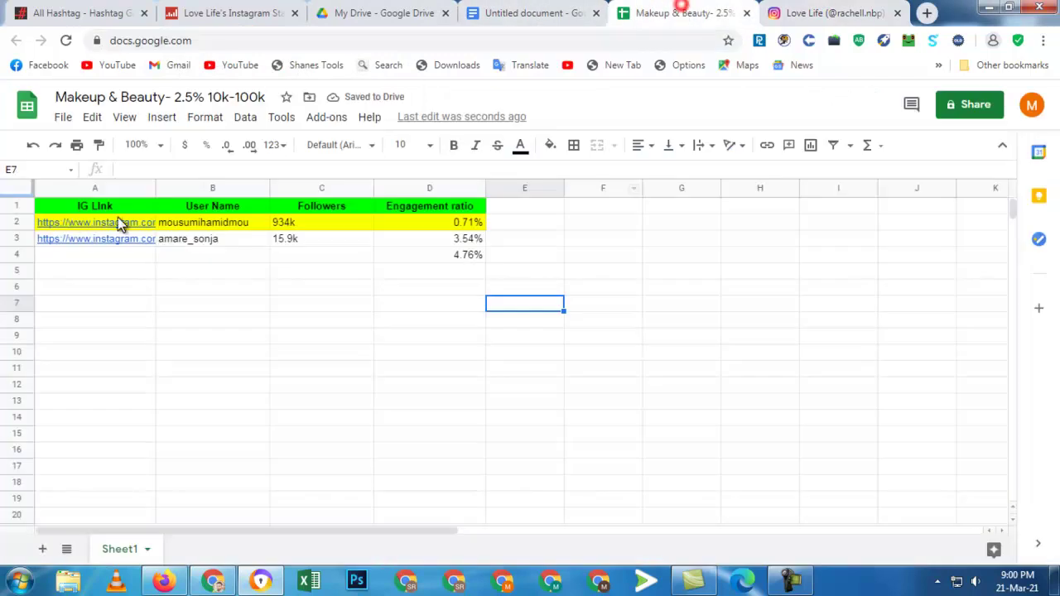
click(73, 254)
key(ctrl+v)
click(146, 317)
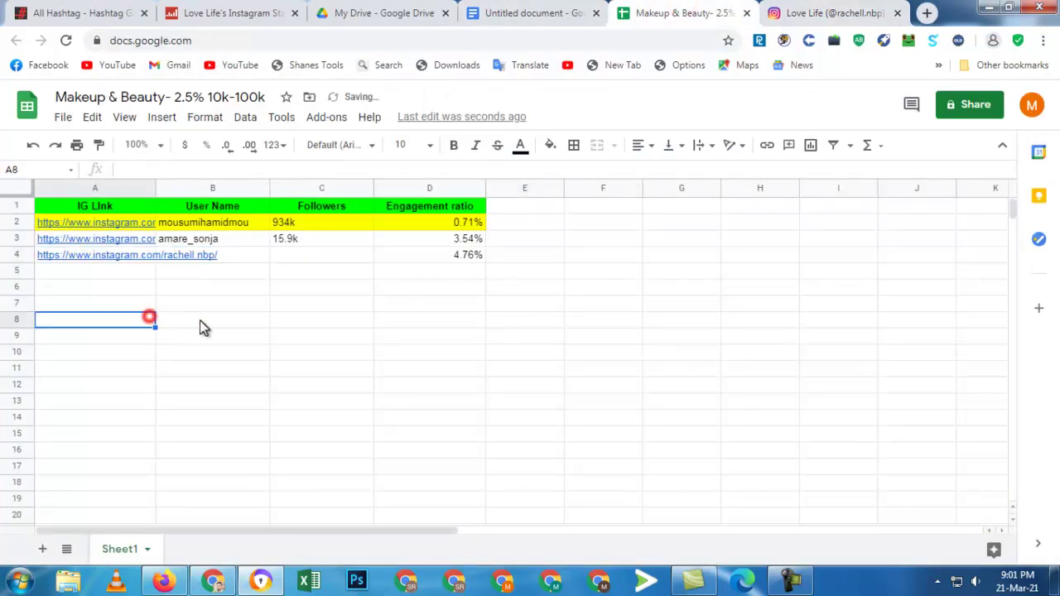
- Copy the influencer's username from the Instagram profile into cell B4 of the User Name column
click(837, 12)
right_click(473, 164)
click(478, 174)
click(654, 13)
click(216, 253)
key(ctrl+v)
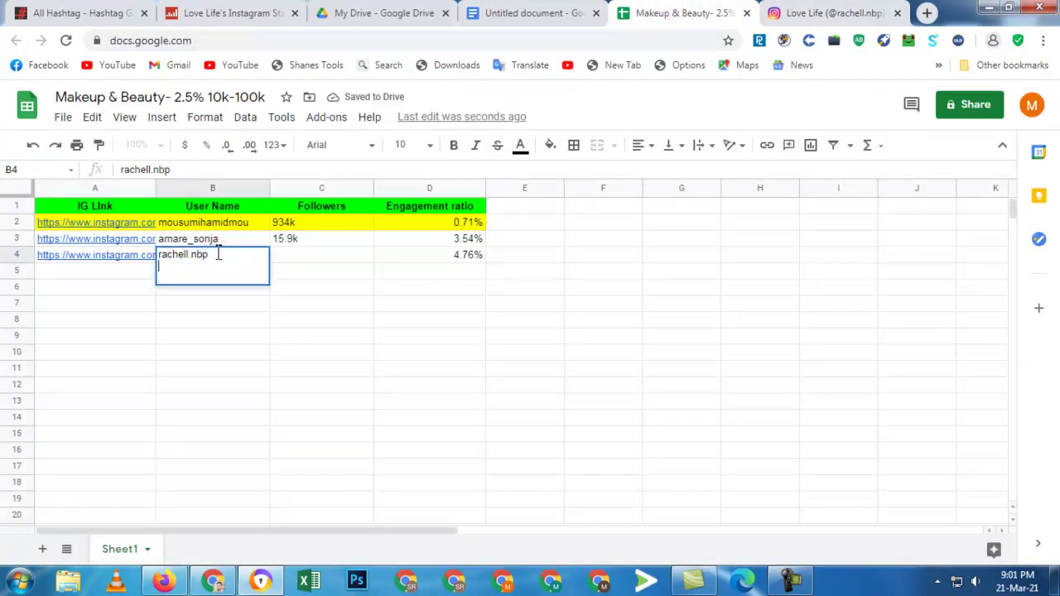
click(282, 372)
- Copy the follower count from the Instagram profile into cell C4 of the sheet's Followers column
click(828, 13)
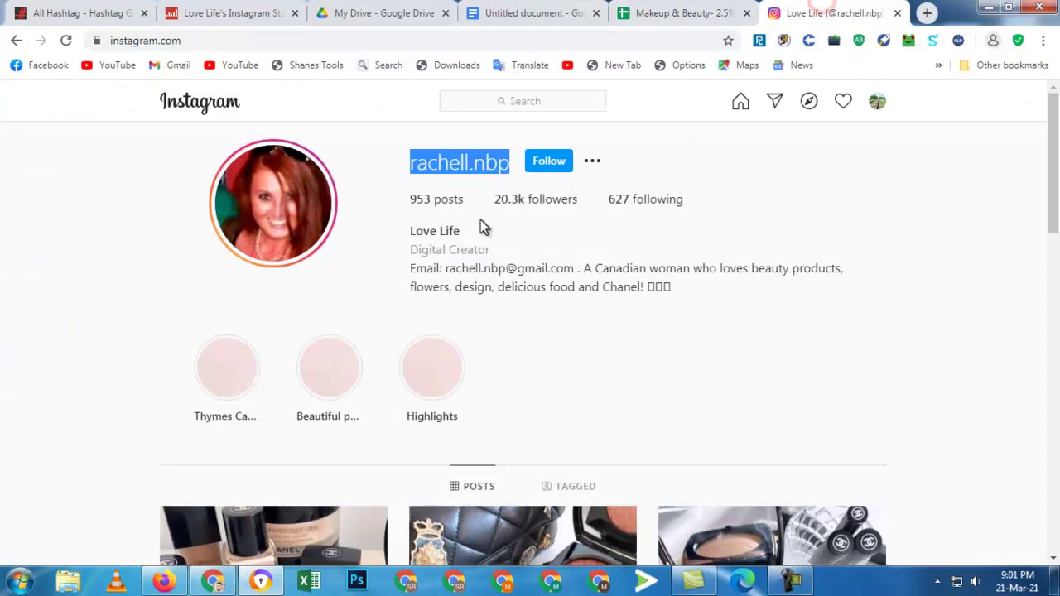
drag(496, 202, 501, 197)
drag(581, 200, 495, 203)
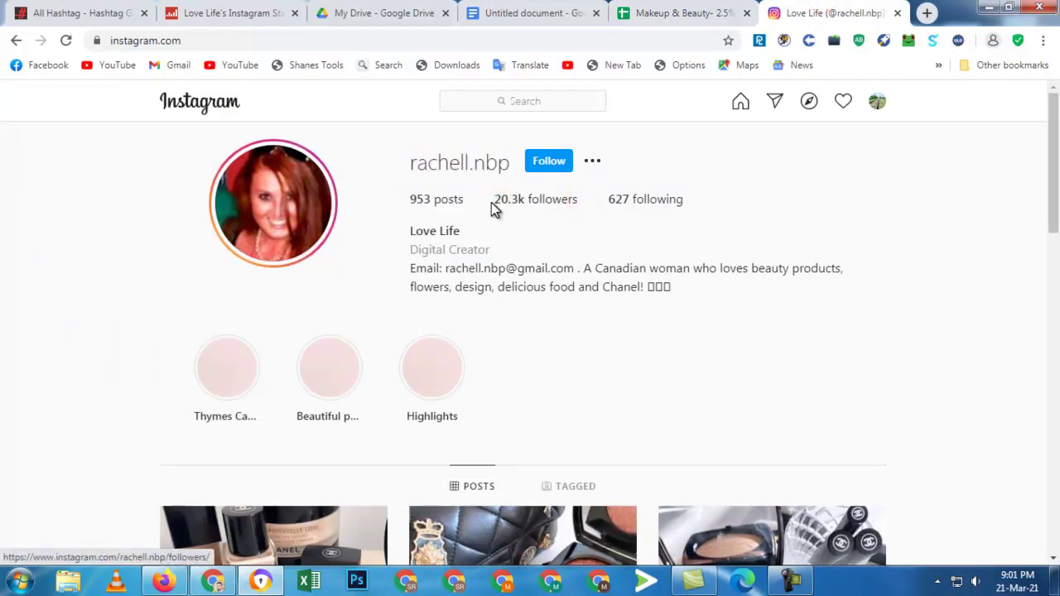
drag(595, 200, 495, 204)
right_click(497, 205)
click(522, 324)
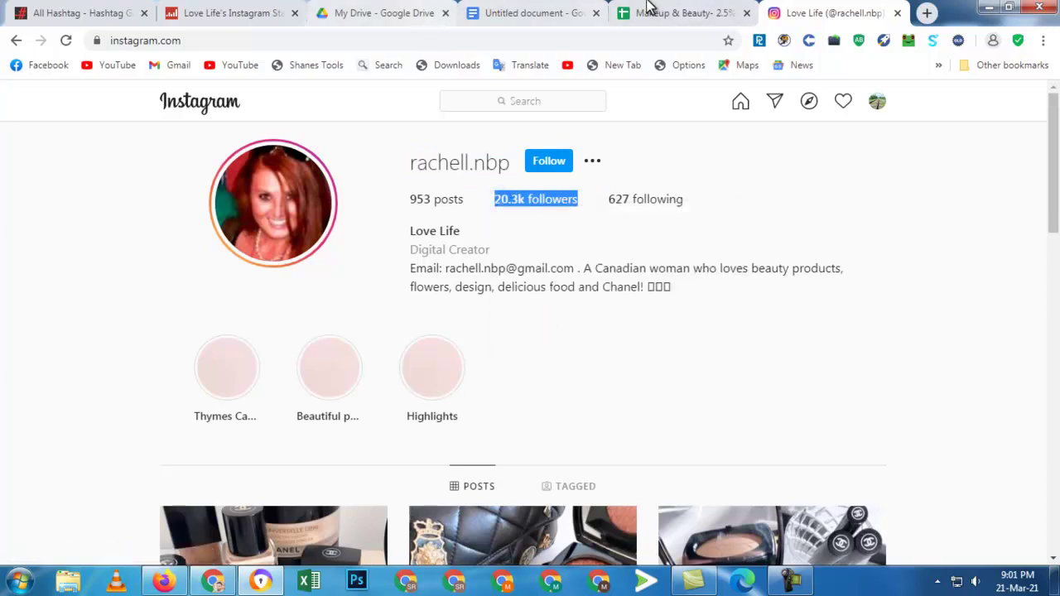
click(671, 12)
click(307, 255)
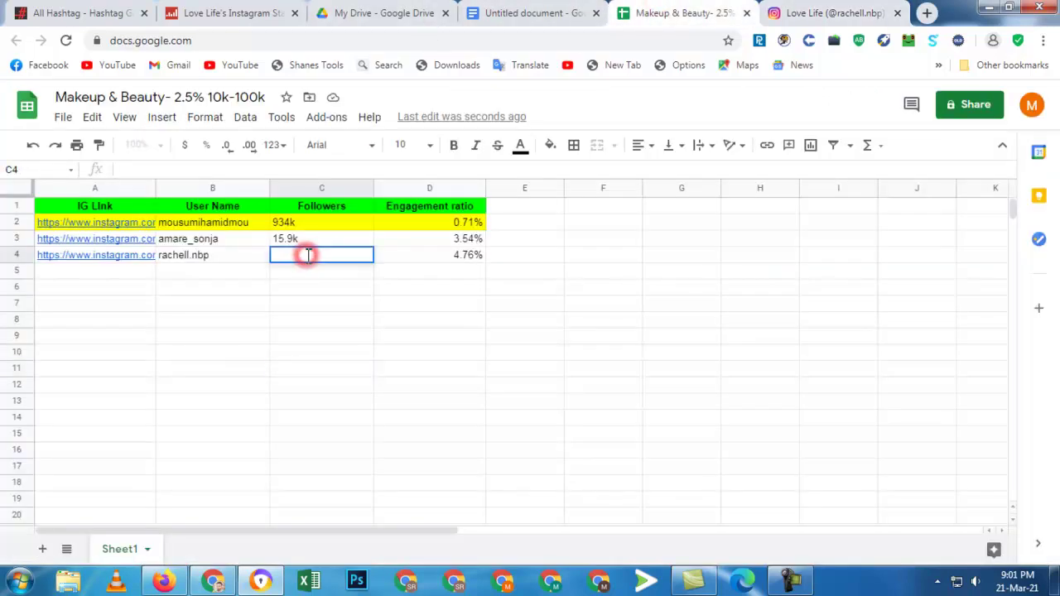
key(ctrl+v)
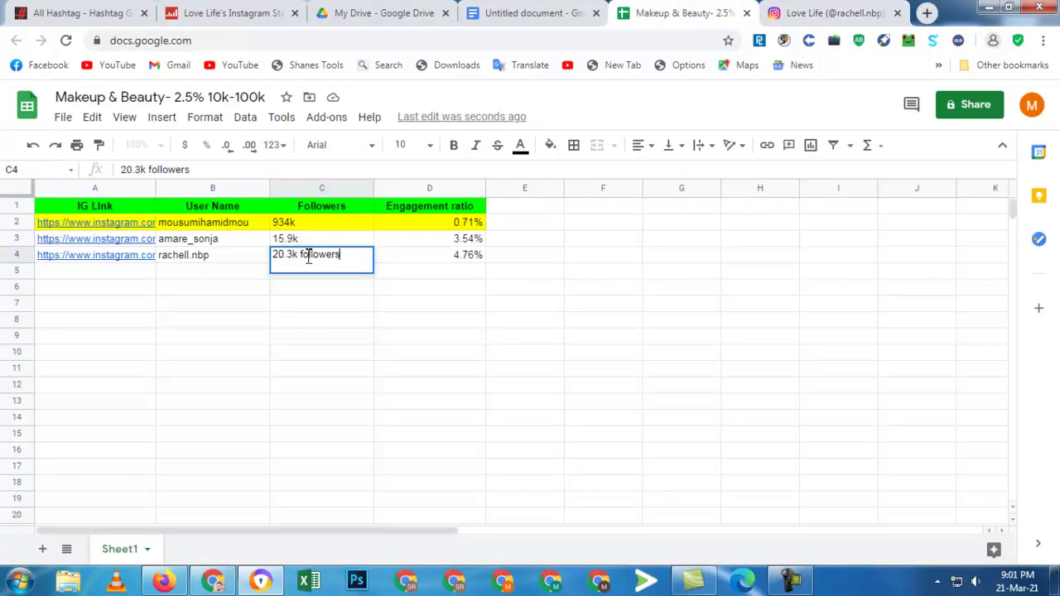
- Remove the word "followers" from cell C4 so the entry reads 20.3k
double_click(350, 254)
key(BackSpace)
click(305, 306)
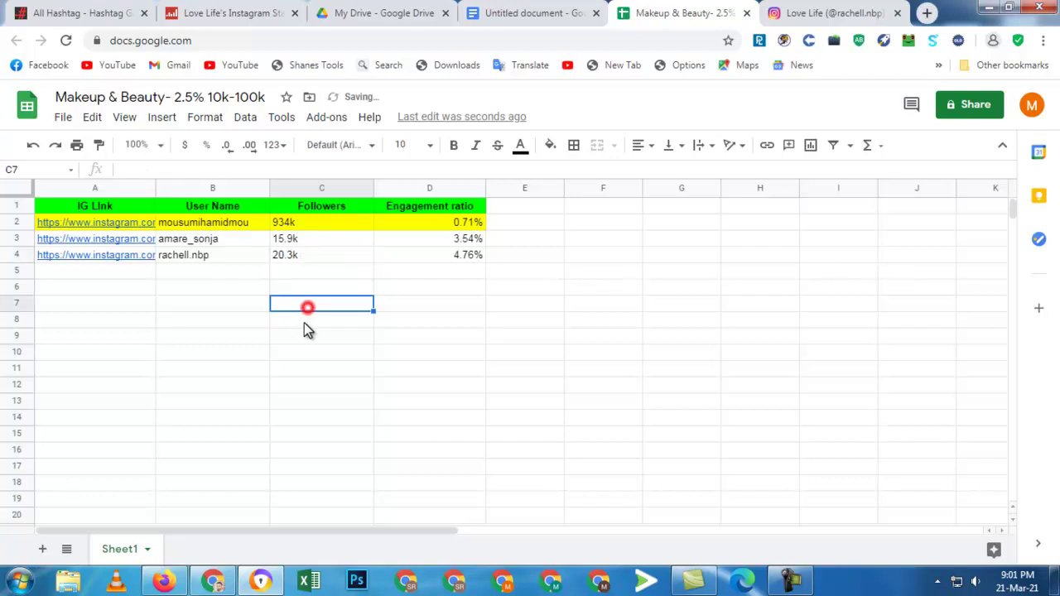
click(345, 260)
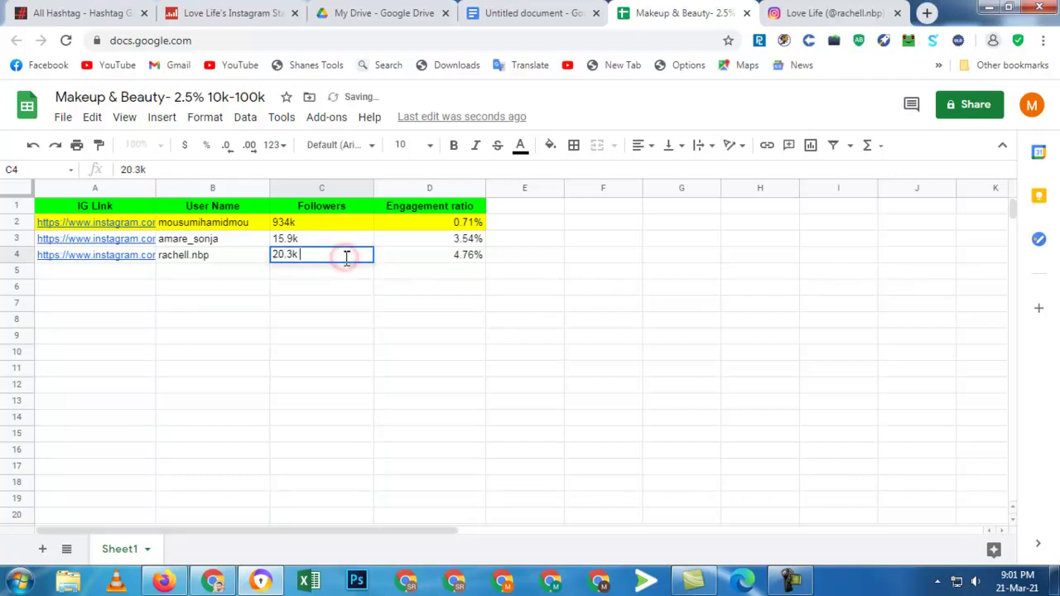
click(324, 328)
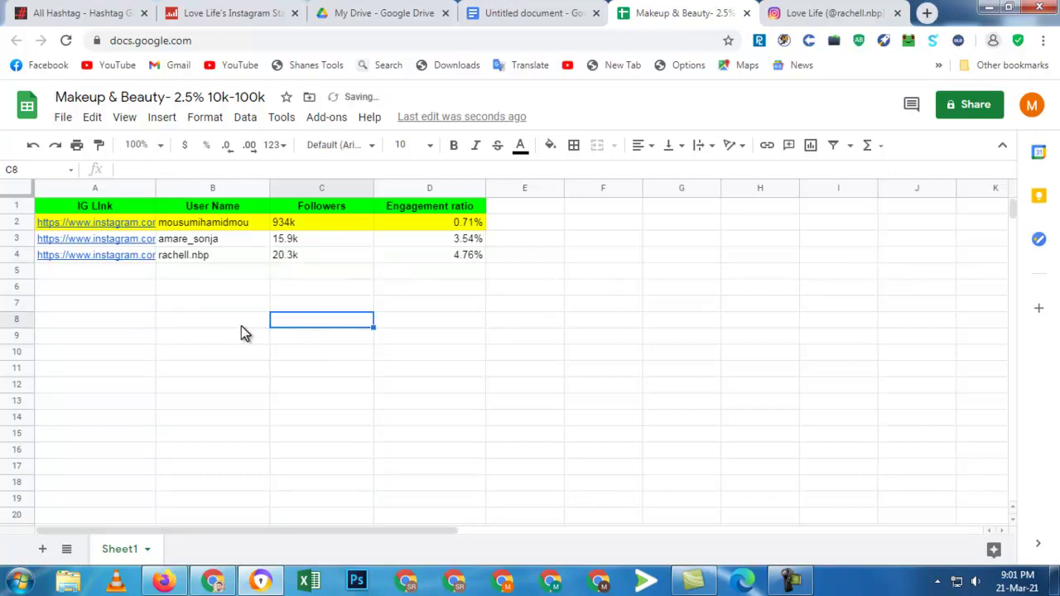
- Review the Beauty and Makeup criteria in the requirements document, along with the Social Blade, hashtag generator and Instagram pages and the recorded sheet rows
scroll(322, 323, down, 1)
scroll(348, 326, up, 1)
click(527, 11)
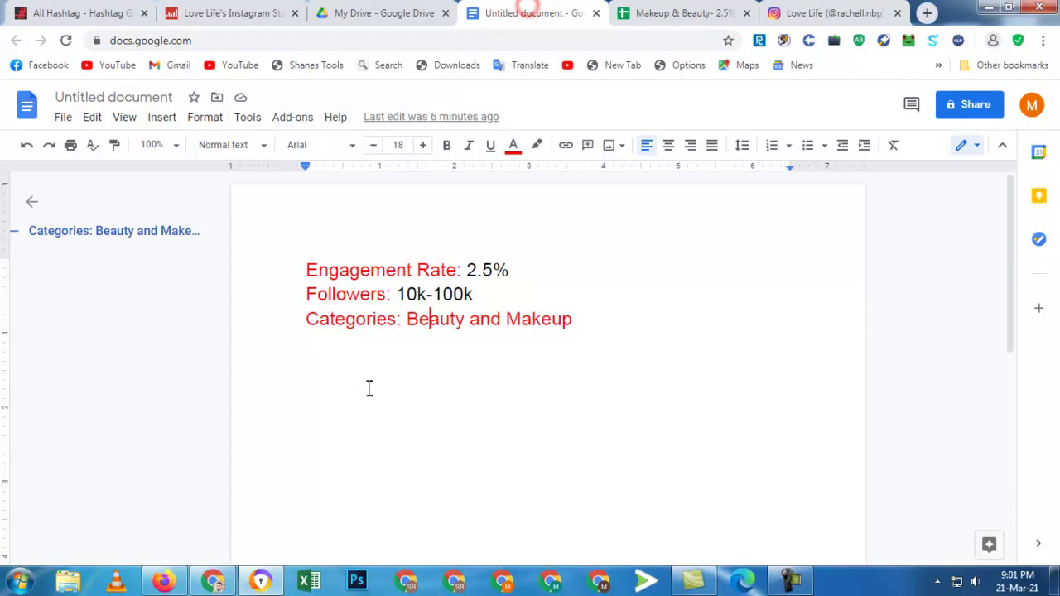
double_click(466, 320)
drag(606, 325, 503, 326)
click(619, 317)
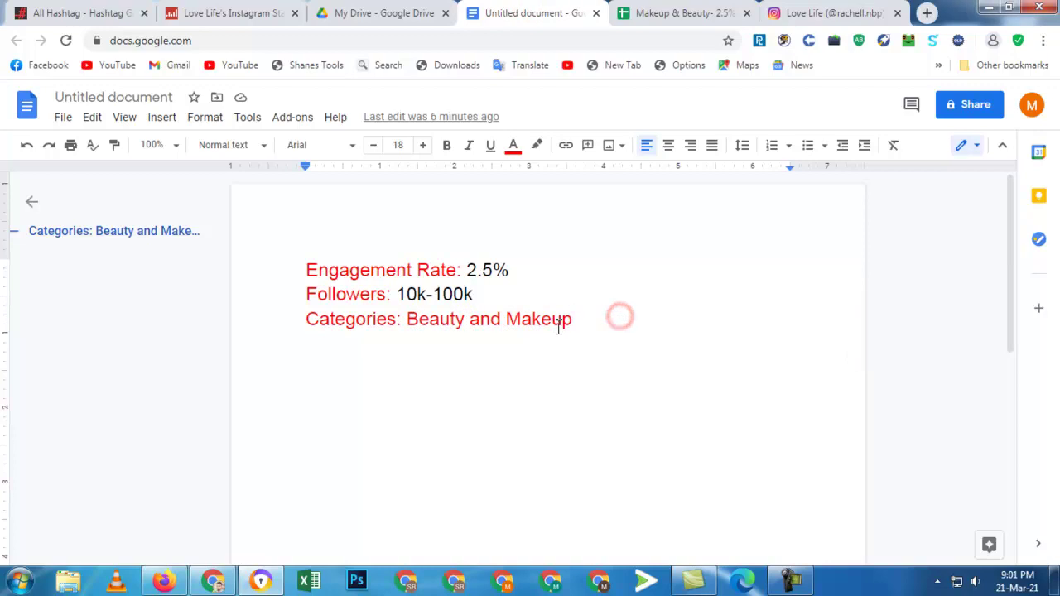
click(224, 13)
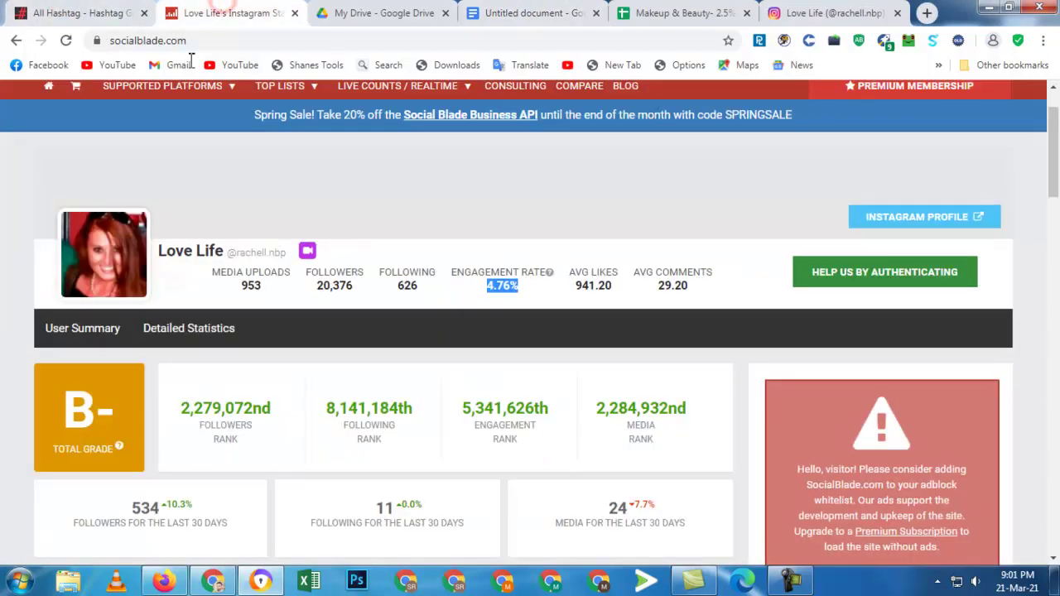
click(70, 13)
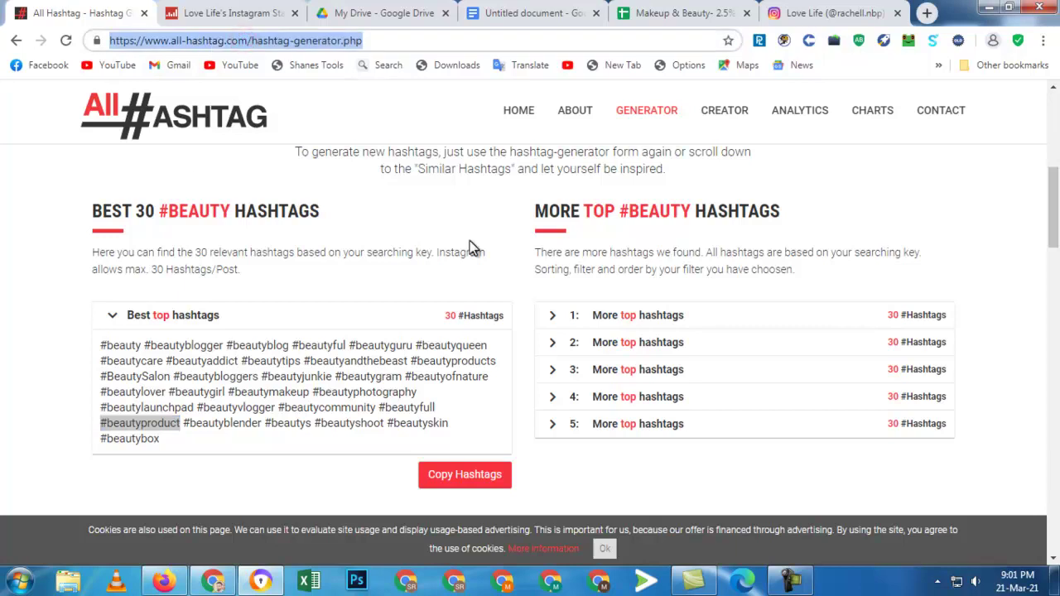
click(824, 12)
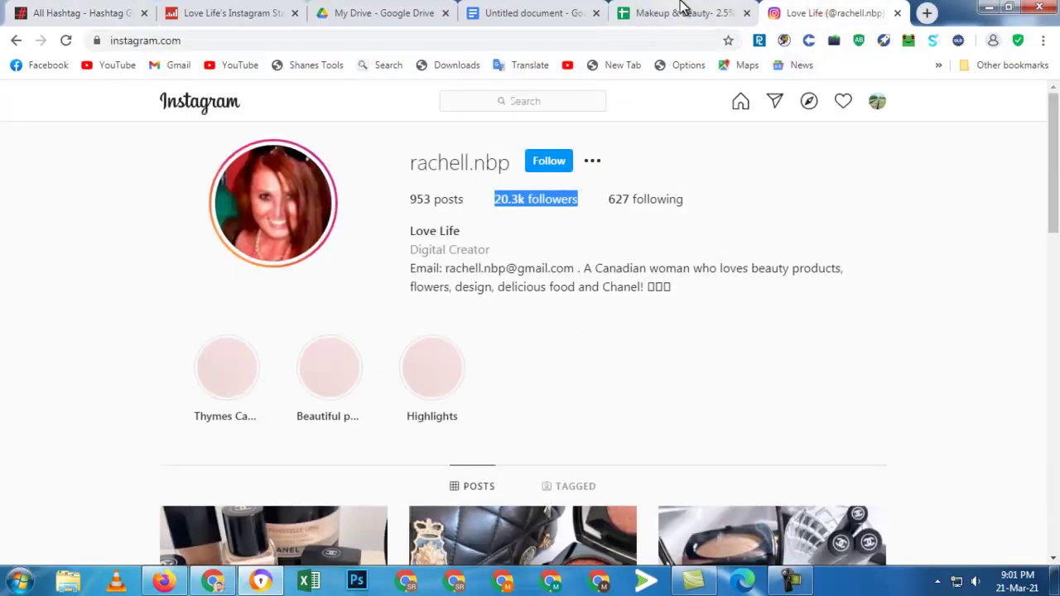
click(678, 10)
click(440, 386)
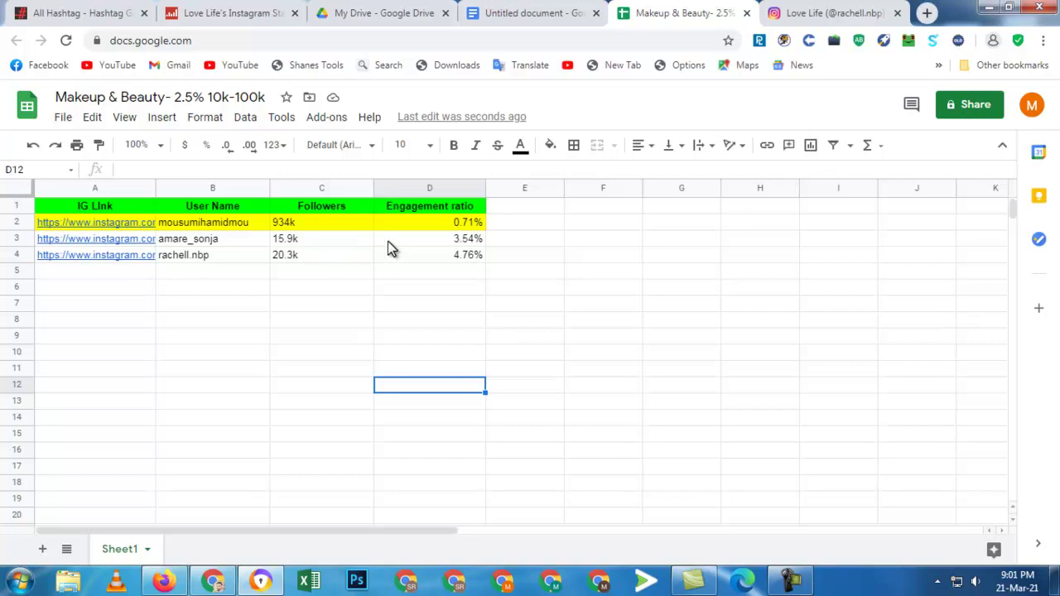
- Switch to the Fiverr browser window and examine the gigs offered in the "instagram influencer" search results
click(204, 583)
scroll(439, 429, down, 3)
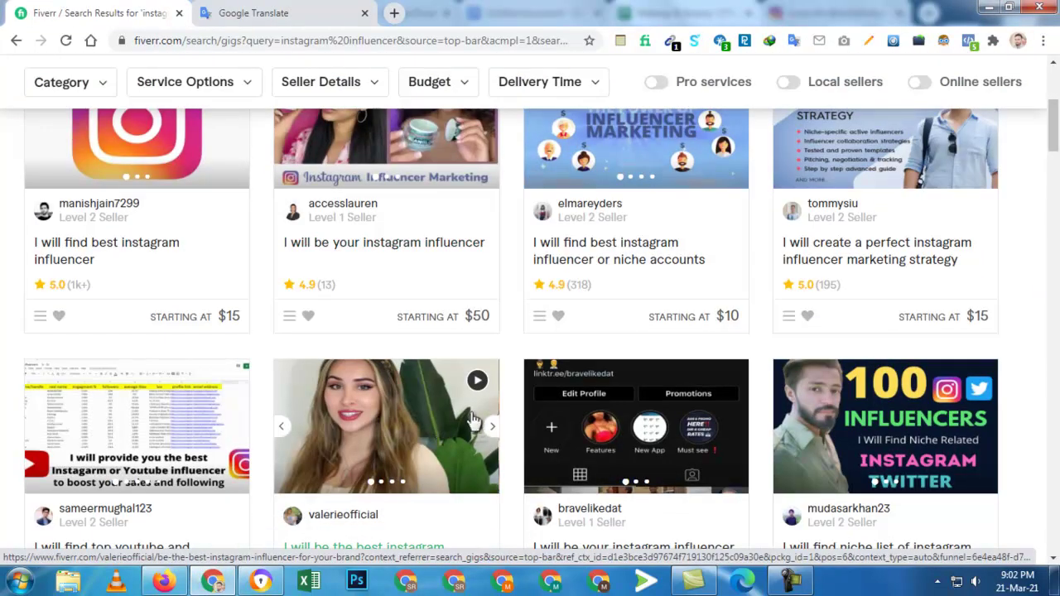
scroll(460, 420, down, 3)
scroll(470, 411, up, 4)
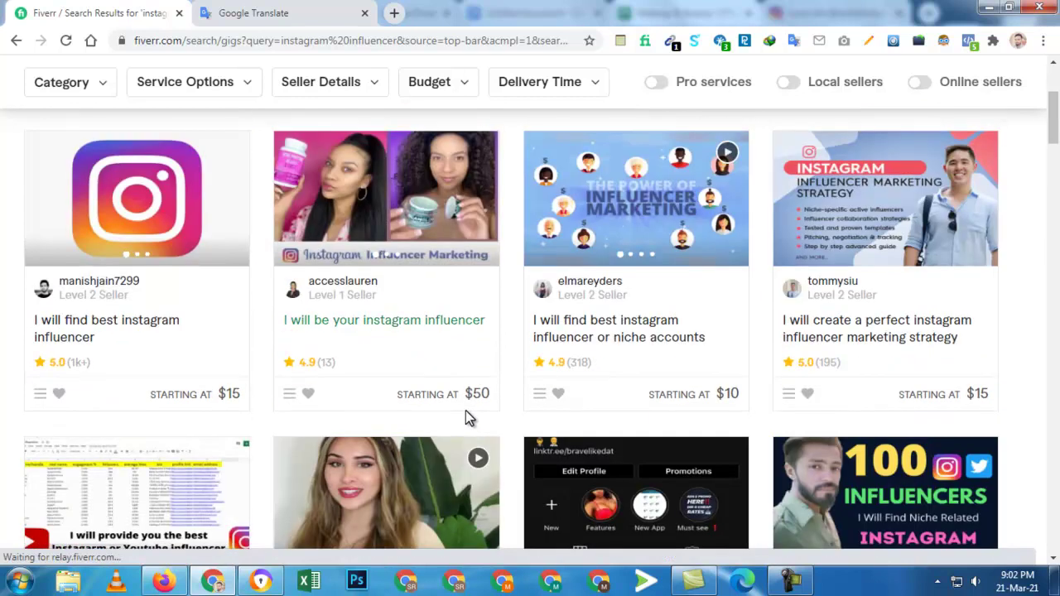
scroll(469, 411, down, 3)
scroll(360, 419, down, 3)
scroll(384, 486, up, 4)
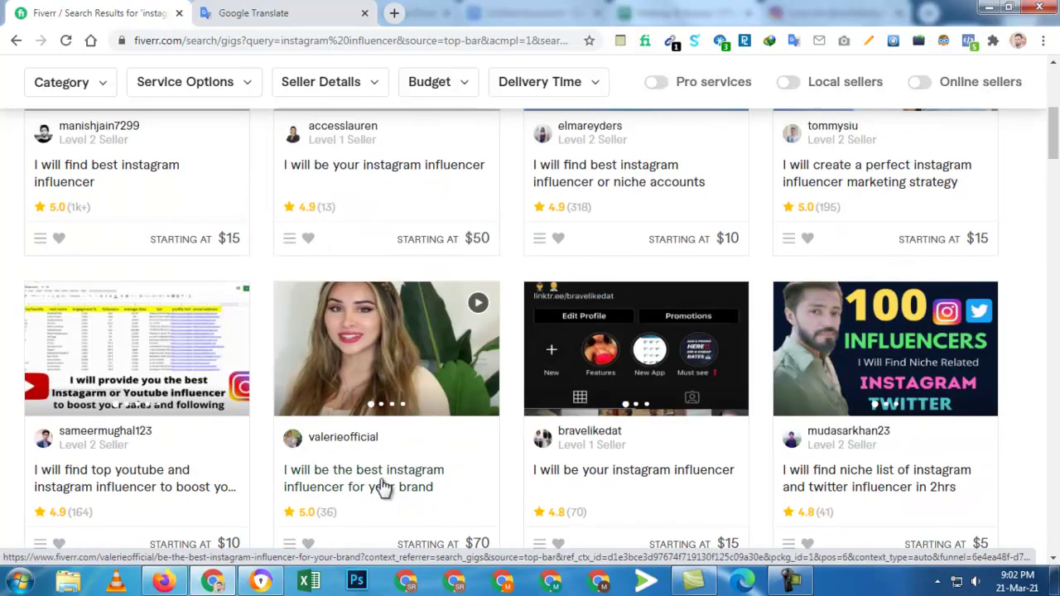
scroll(380, 487, up, 4)
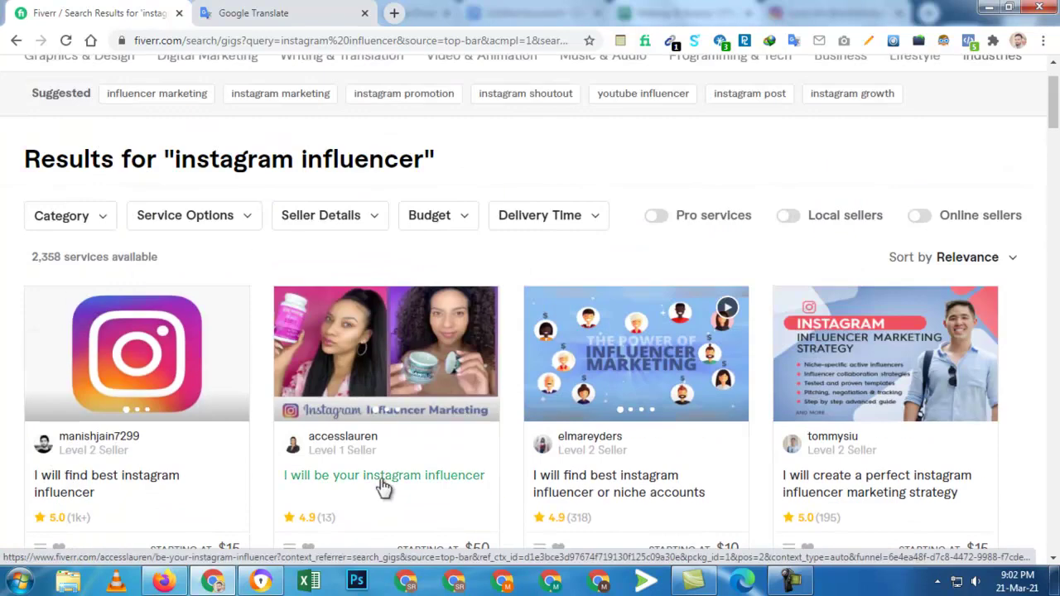
click(793, 587)
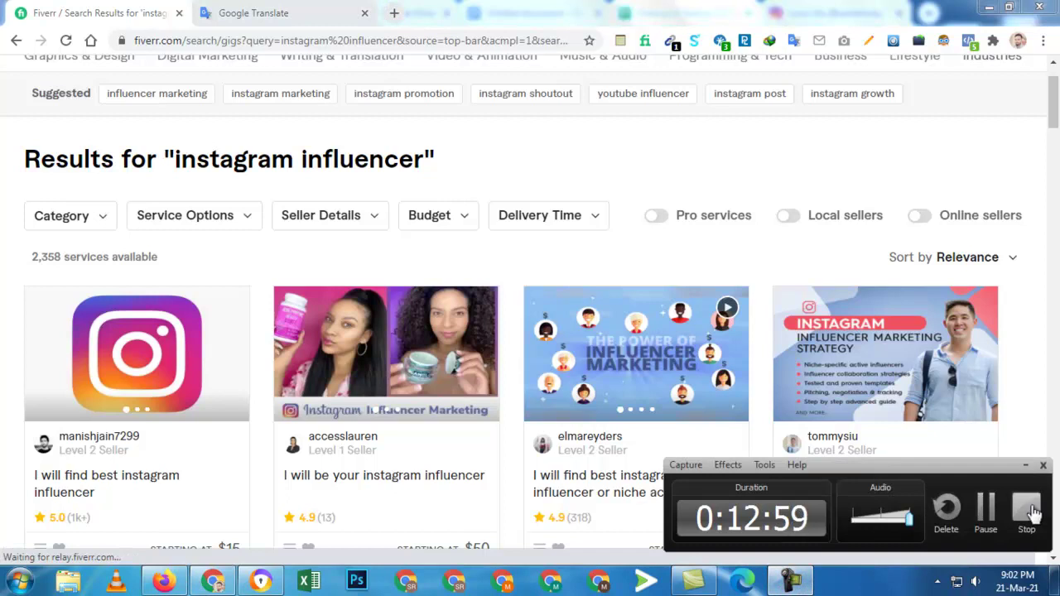